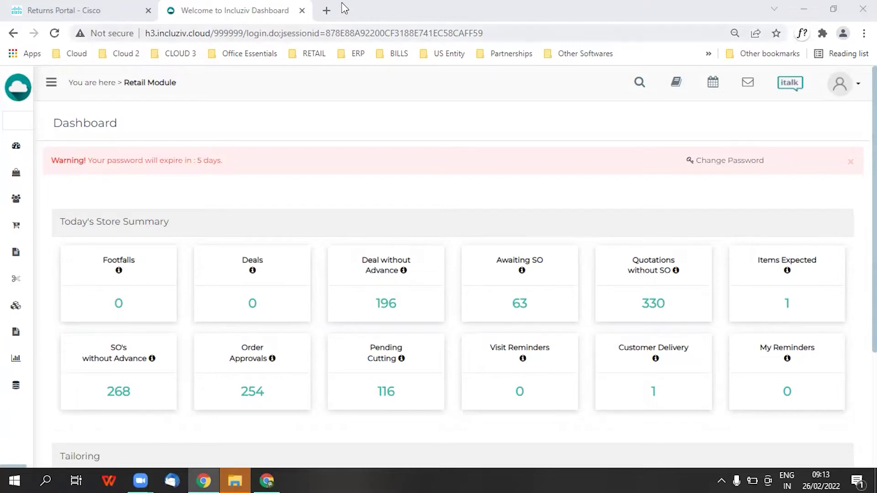
Open the customers list and search for customers with architect AJ CONSULTANT
click(52, 84)
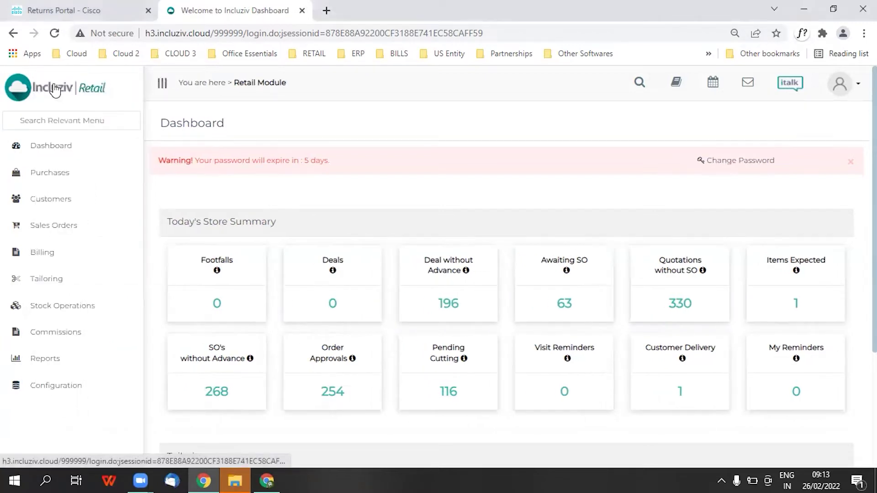
click(57, 214)
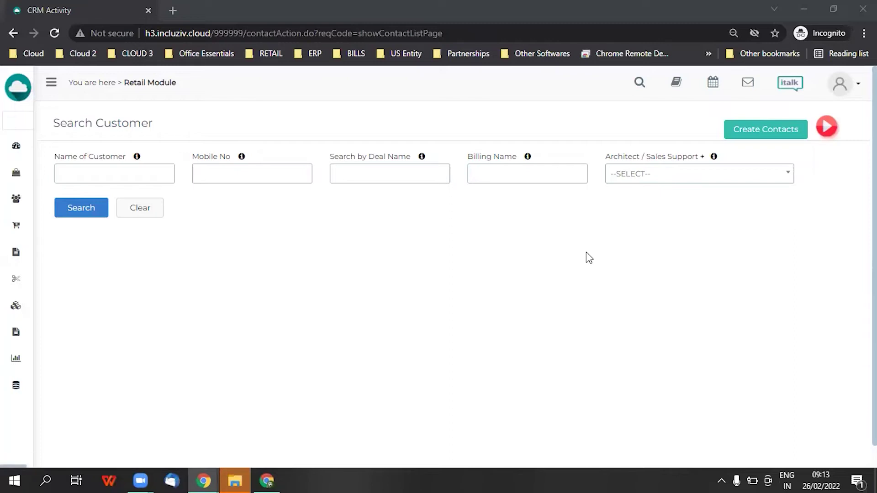
click(104, 178)
click(225, 173)
click(382, 178)
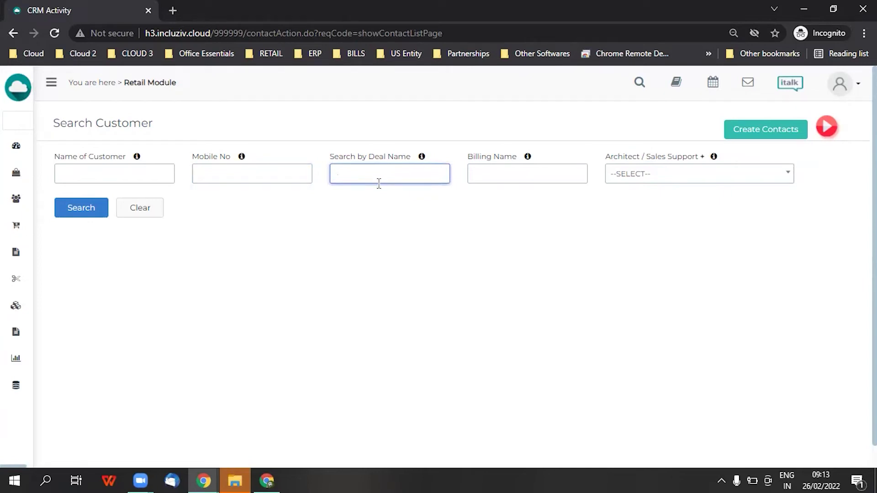
click(499, 176)
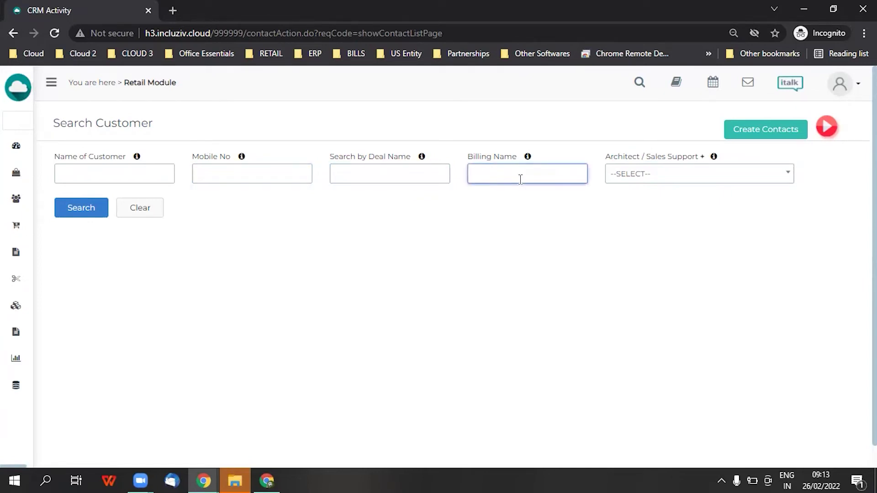
click(647, 179)
click(669, 288)
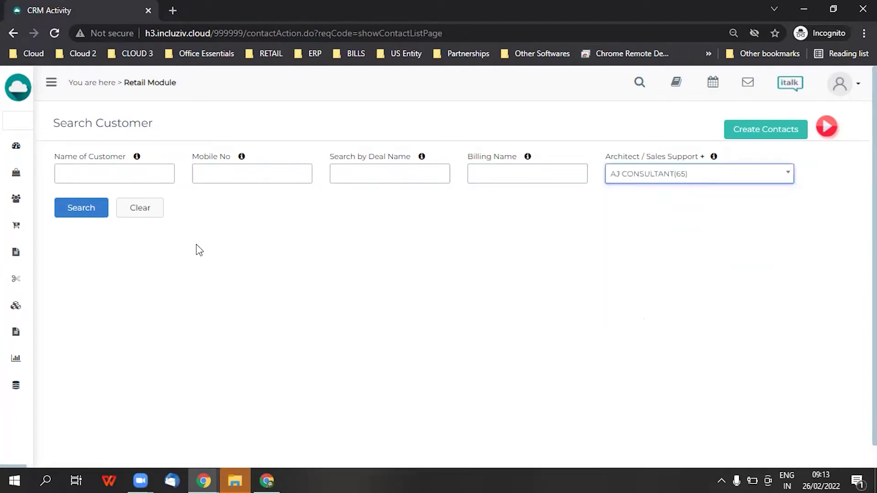
click(88, 208)
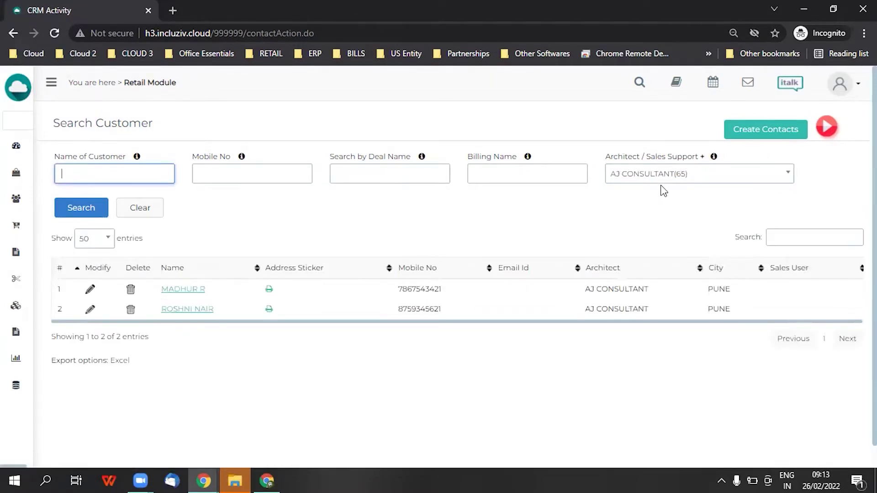
Review the products on the second customer's 3 BHK deal, then return to customer search
click(187, 314)
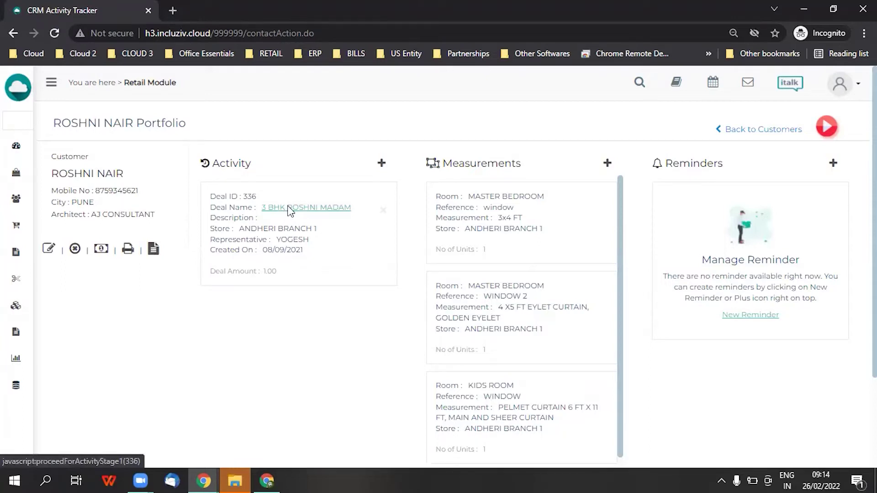
click(290, 208)
click(333, 168)
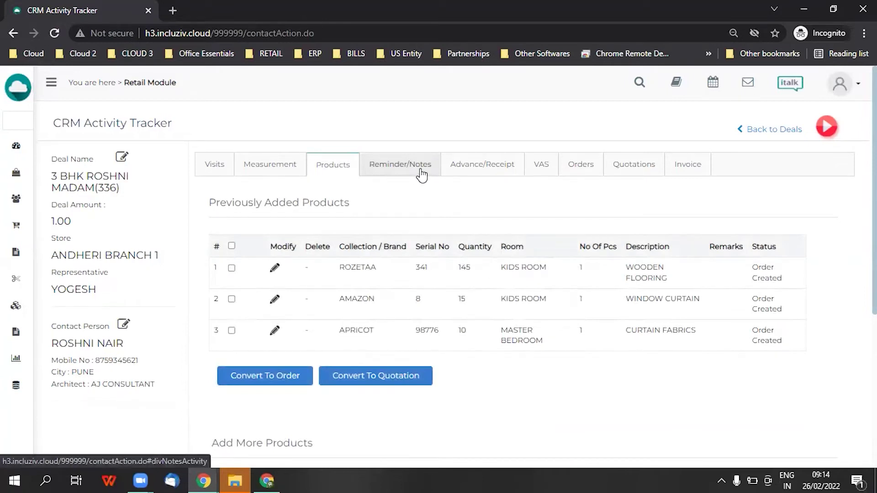
mouse_move(45, 216)
click(67, 199)
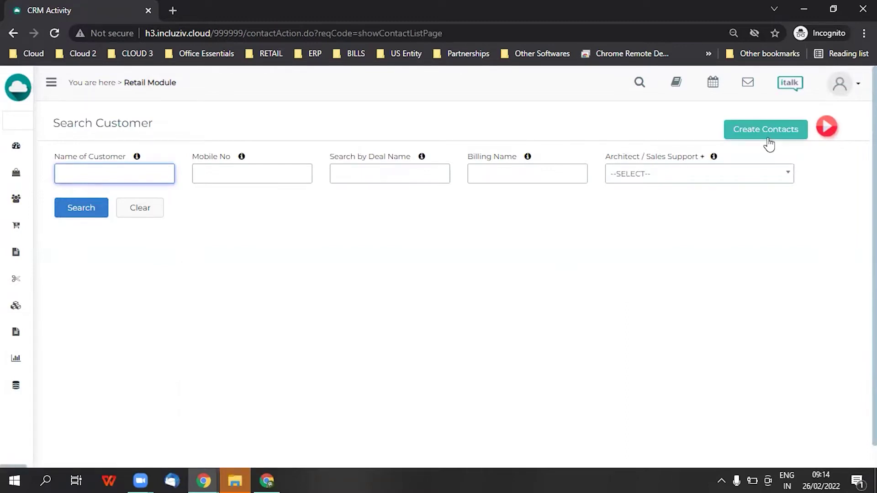
Start a new contact and enter the customer's full name and mobile number
click(768, 135)
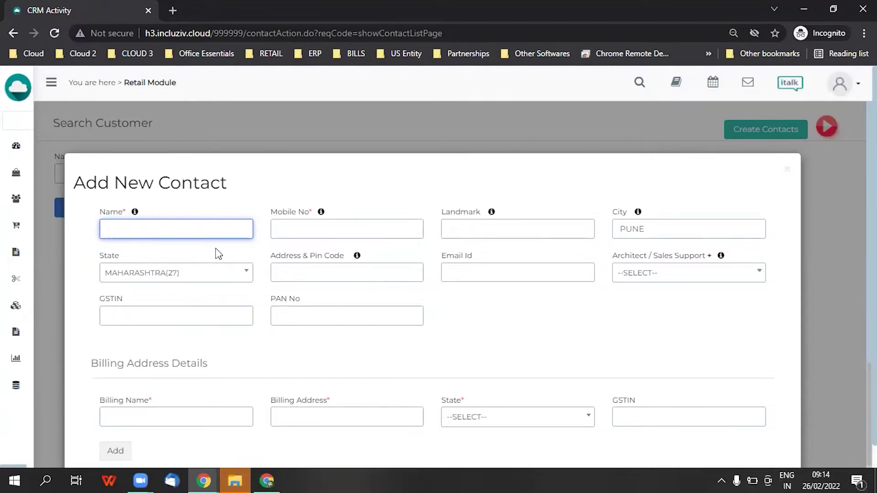
key(Tab)
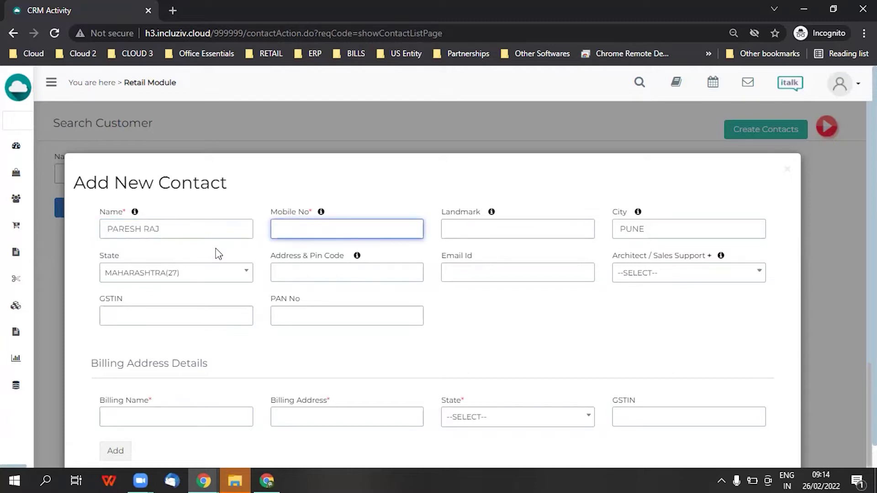
key(Tab)
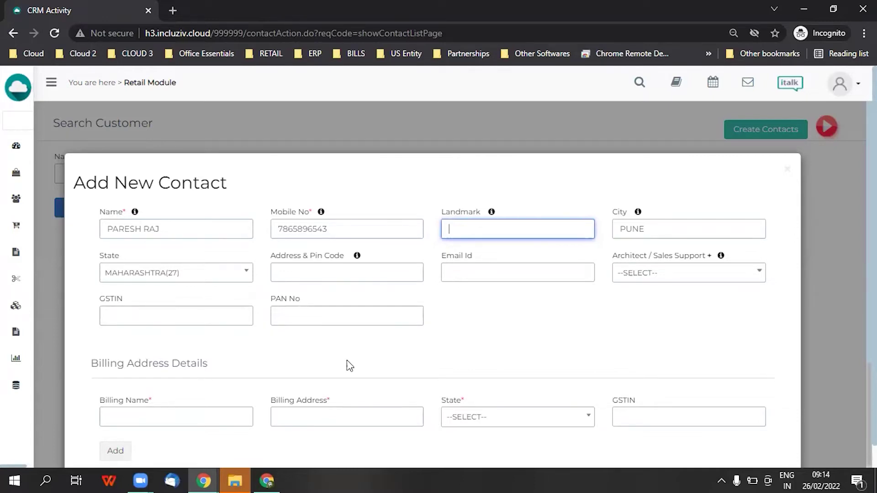
scroll(347, 360, down, 3)
scroll(347, 360, up, 2)
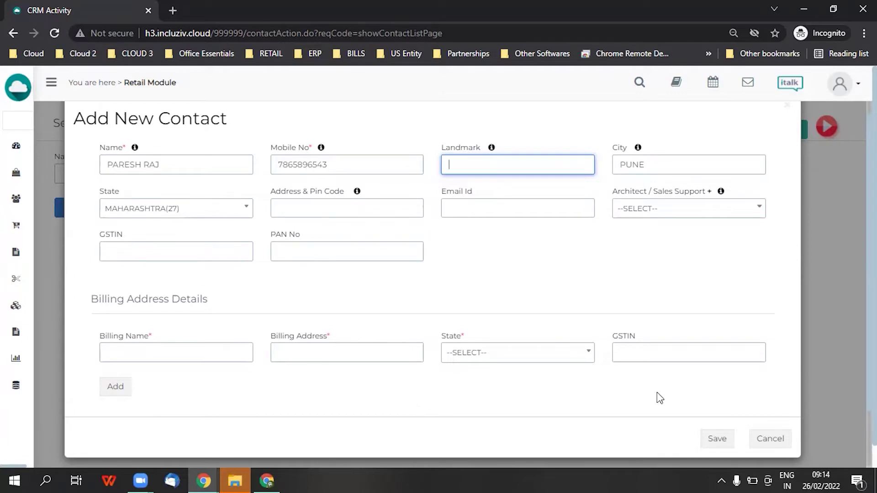
Browse the architect list without choosing one, then begin adding a new architect
click(635, 218)
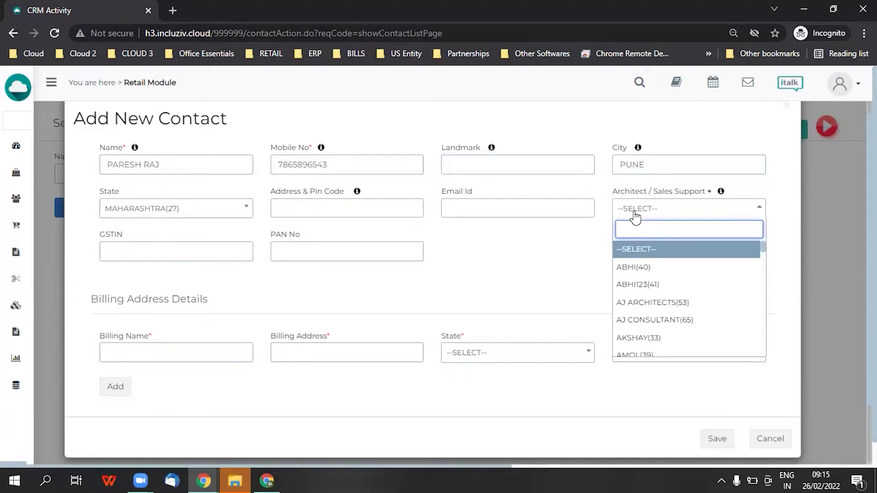
scroll(685, 302, down, 8)
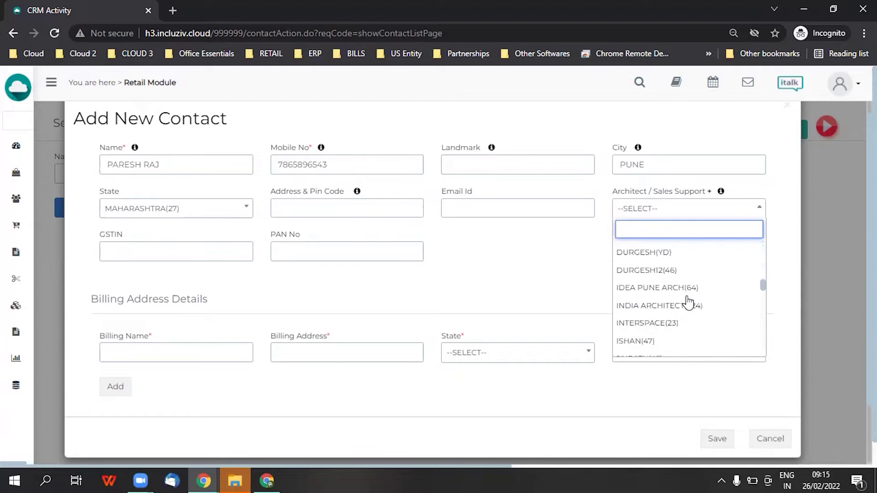
scroll(687, 302, down, 5)
scroll(688, 302, up, 12)
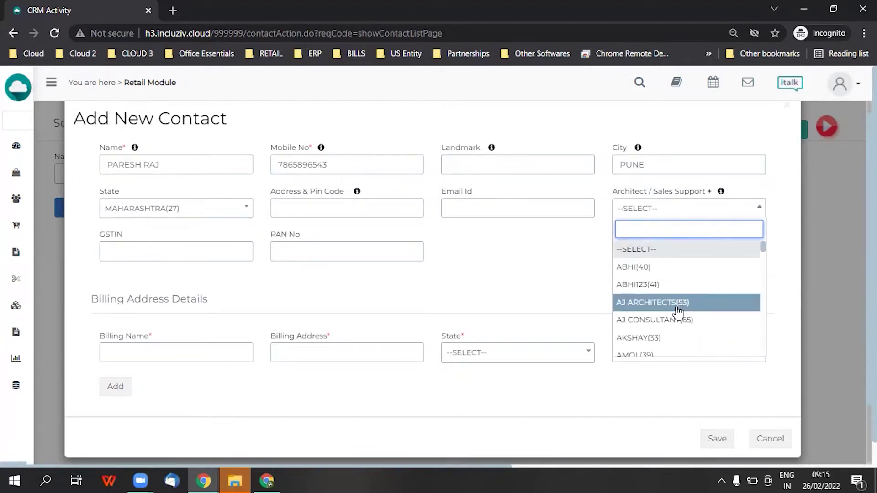
click(573, 276)
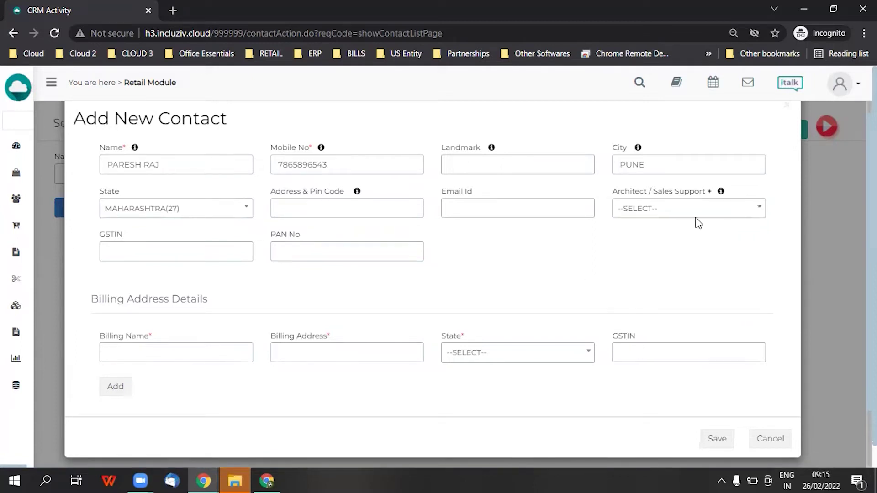
click(710, 191)
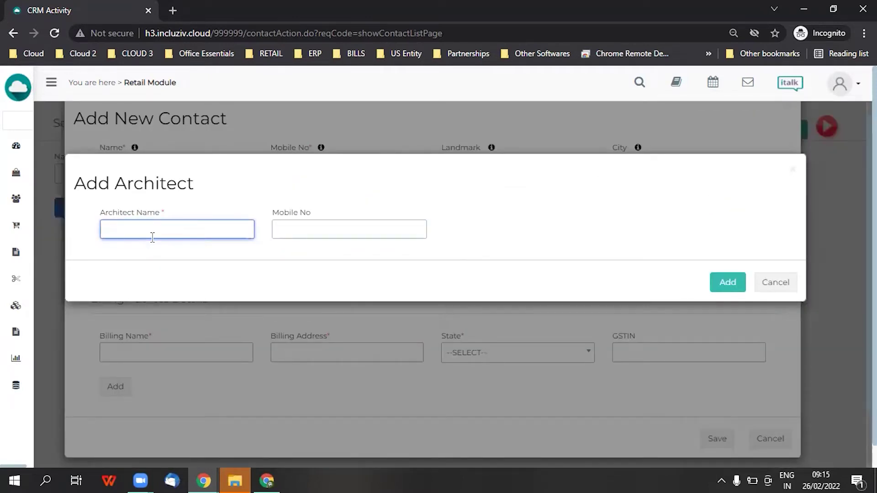
Add architect PUNE CHENNAI ARCH, acknowledge the confirmation, and save the new contact
text(PUNE CHENNAI ARCH)
click(722, 292)
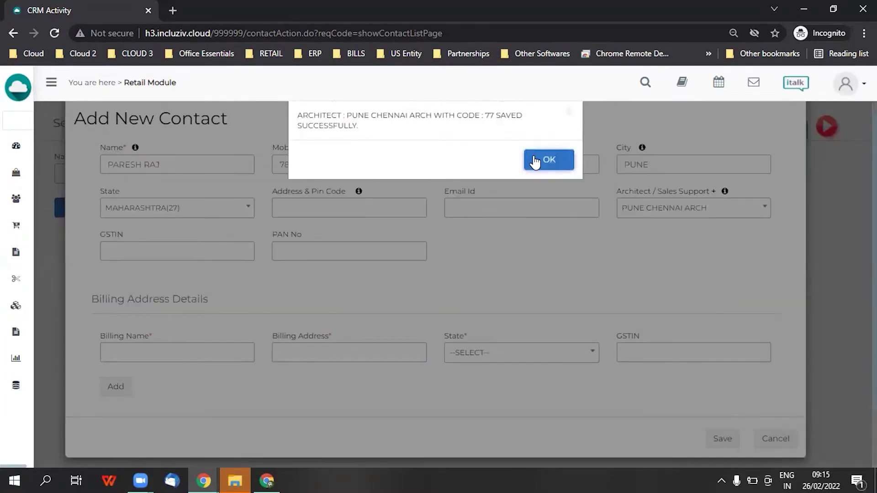
click(537, 161)
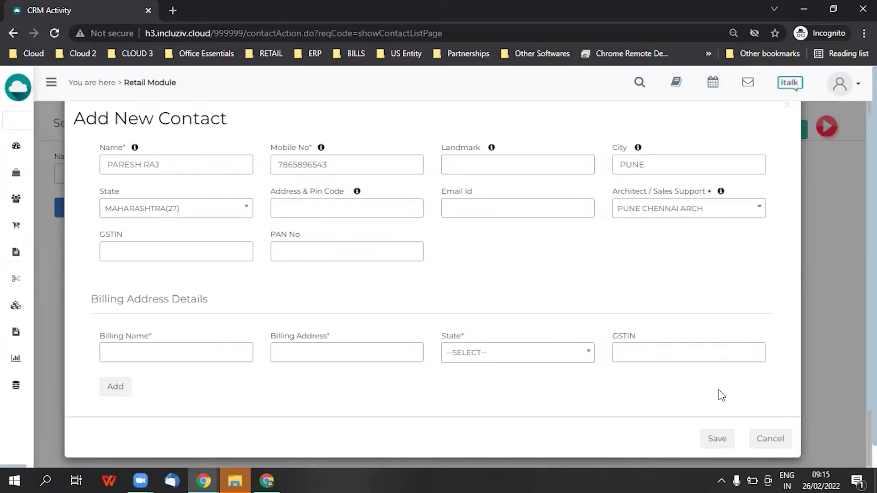
click(711, 442)
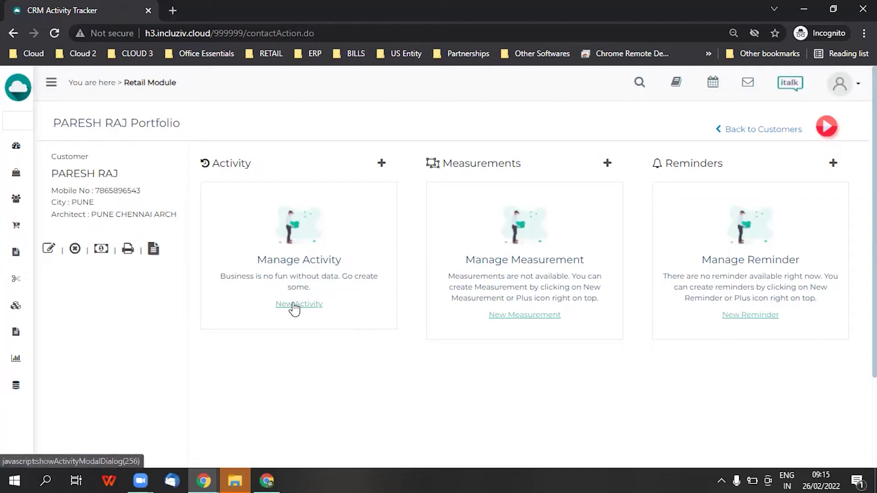
Create a new activity for the customer's 3 BHK FLAT KOREGAON PK deal, amount 1, with an assigned representative
click(294, 305)
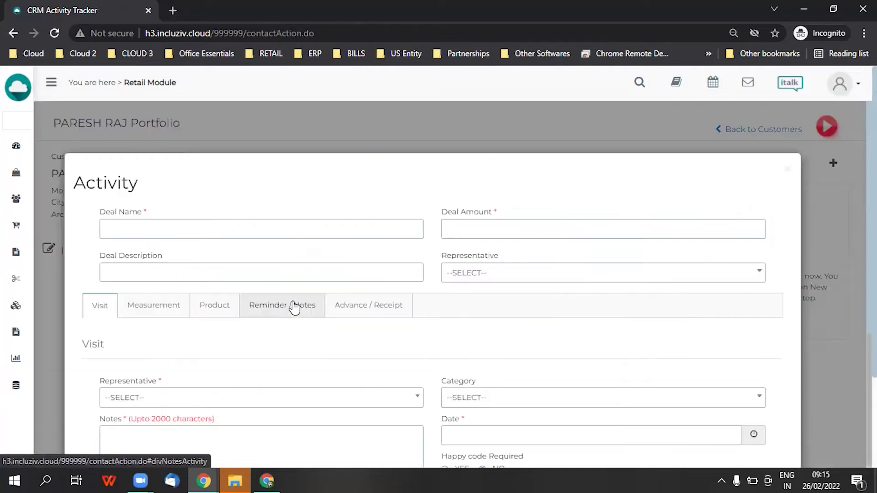
click(220, 230)
text(PARESH 3 BHK FLAT)
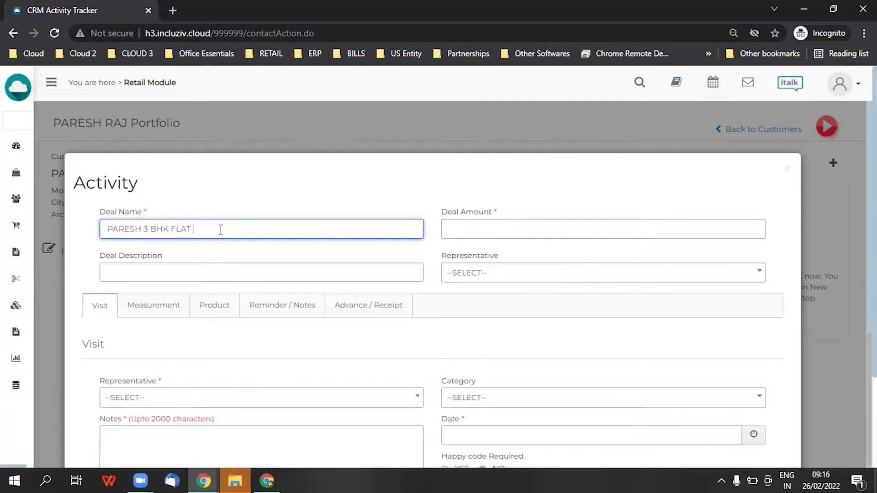
text( KOREGAON PAR)
key(BackSpace)
key(BackSpace)
key(BackSpace)
text(PK)
click(471, 232)
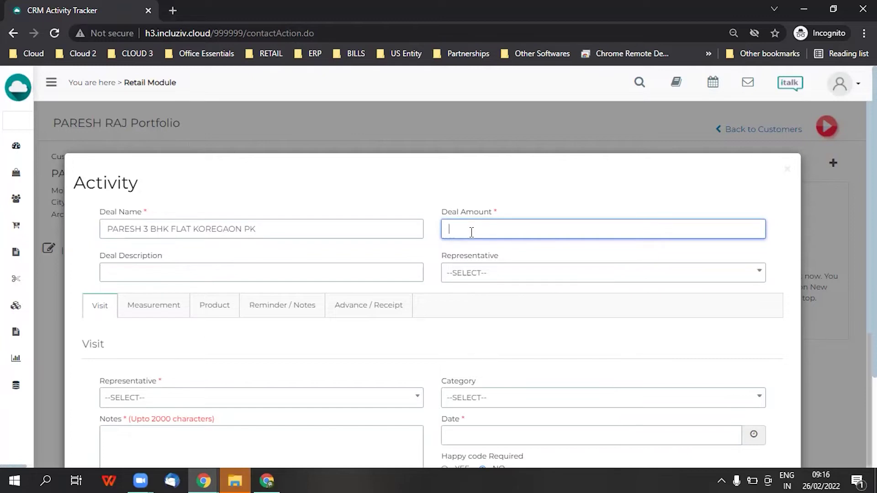
text(1)
click(493, 274)
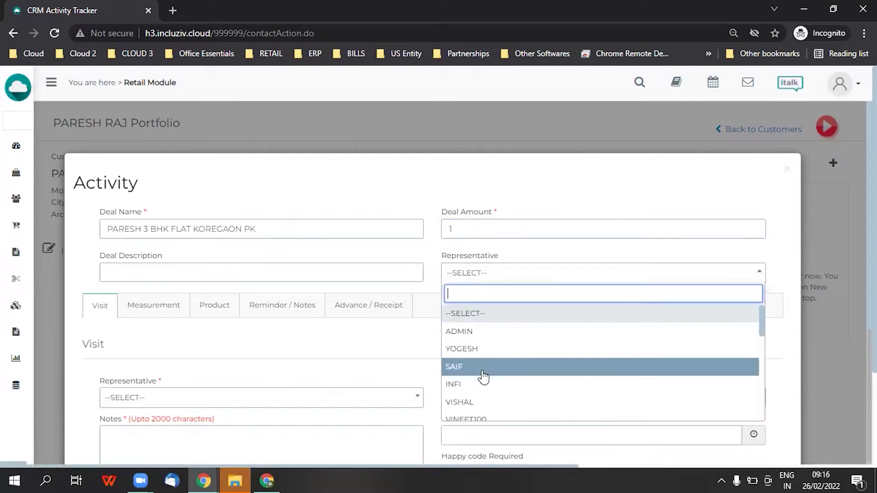
click(457, 351)
scroll(475, 340, down, 5)
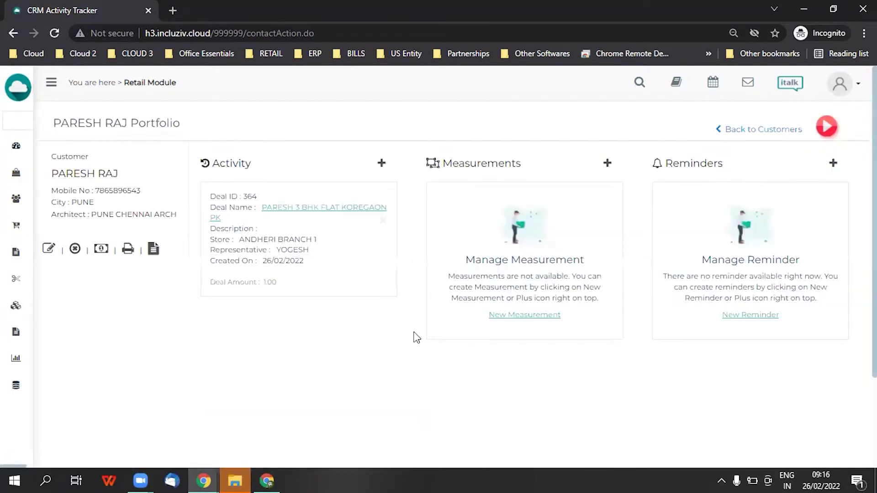
Copy the customer's mobile number, search it from the dashboard, then clear the search
double_click(111, 192)
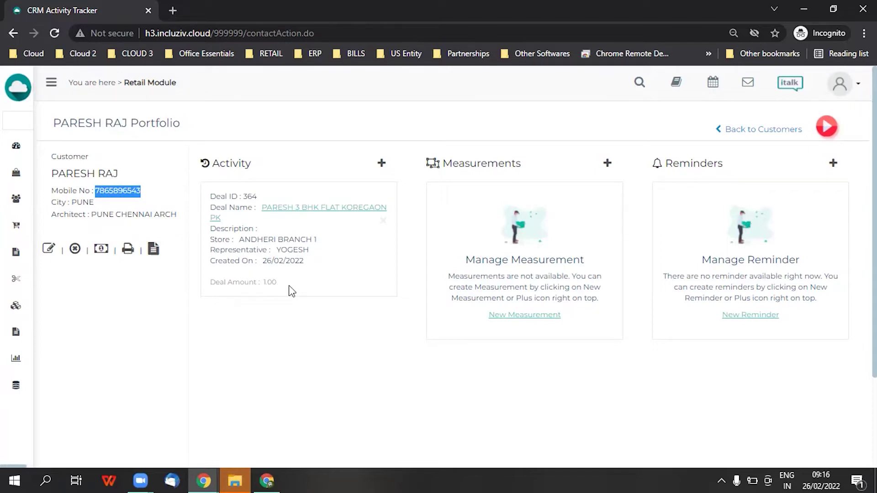
mouse_move(4, 239)
click(30, 150)
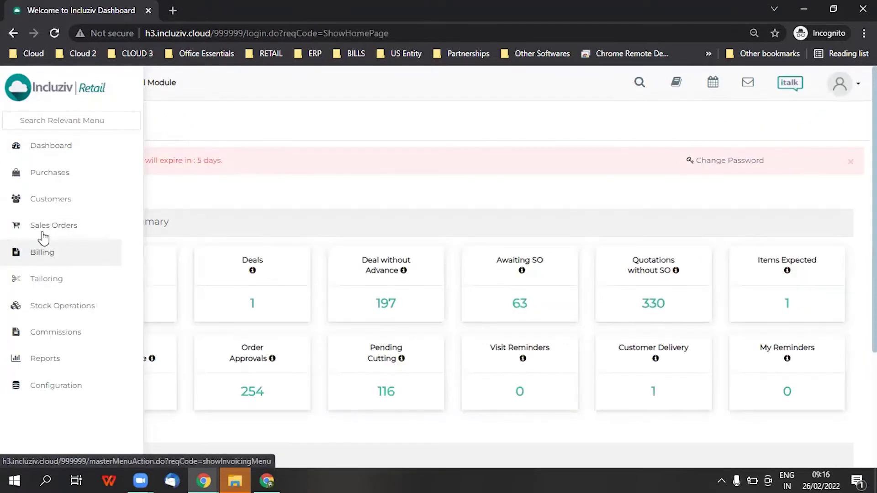
click(282, 179)
key(ctrl+v)
click(282, 179)
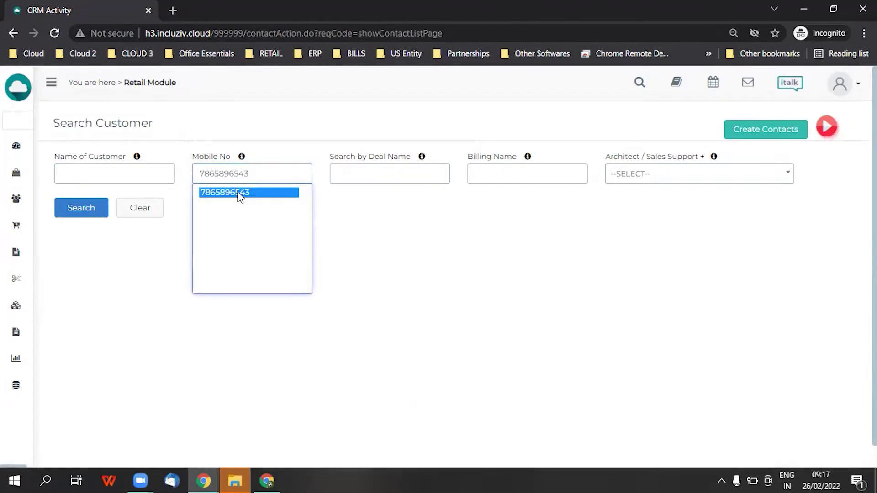
click(241, 193)
drag(260, 174, 172, 177)
click(142, 208)
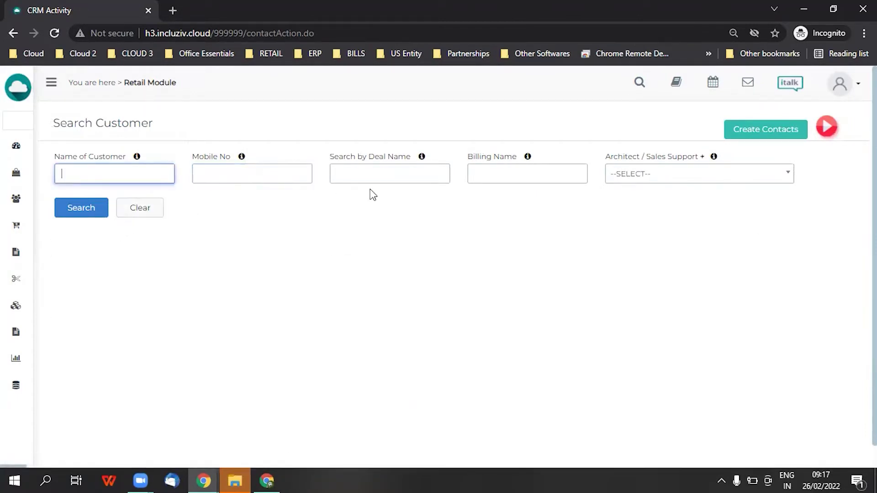
Search by deal name for the customer's deal and open its activity tracker
click(431, 180)
text(PARESH)
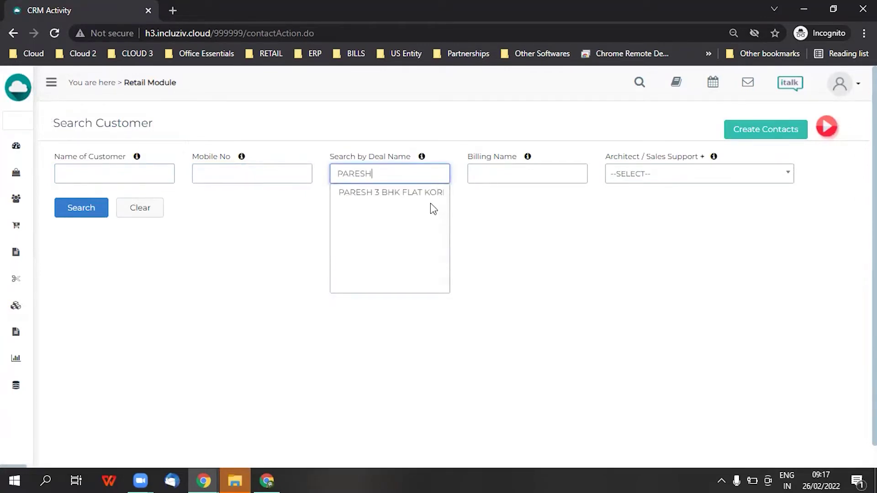
click(424, 193)
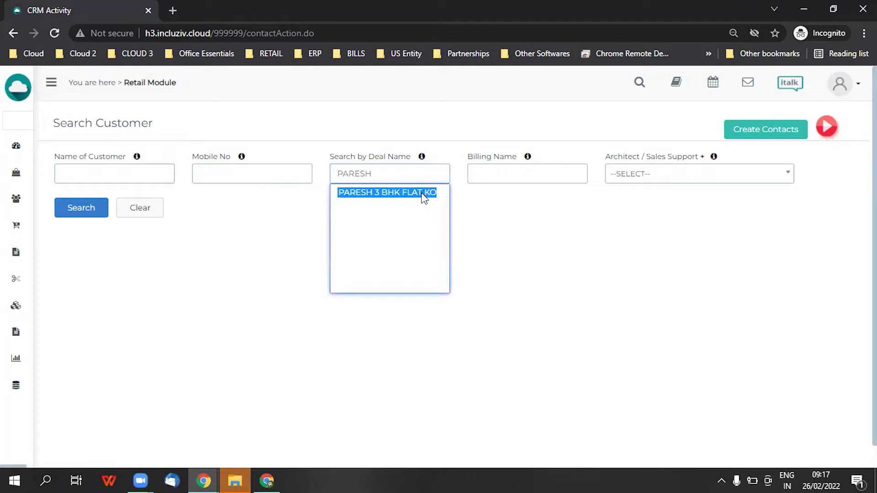
click(424, 198)
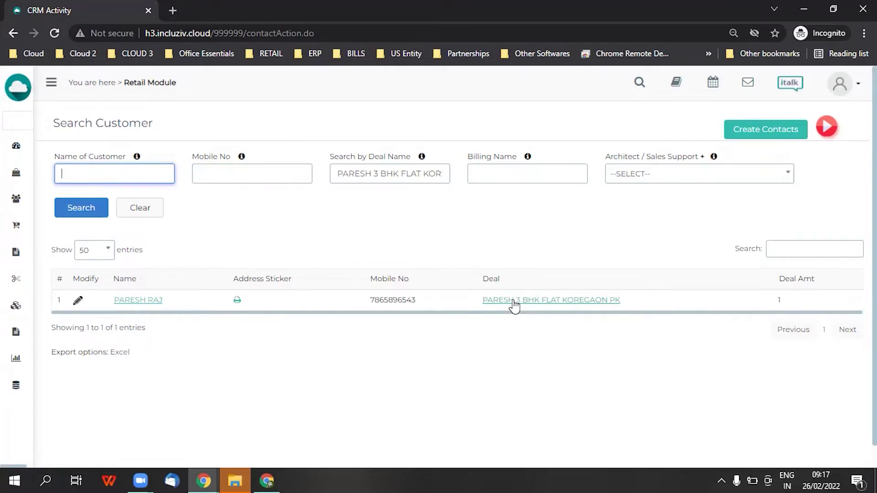
click(514, 301)
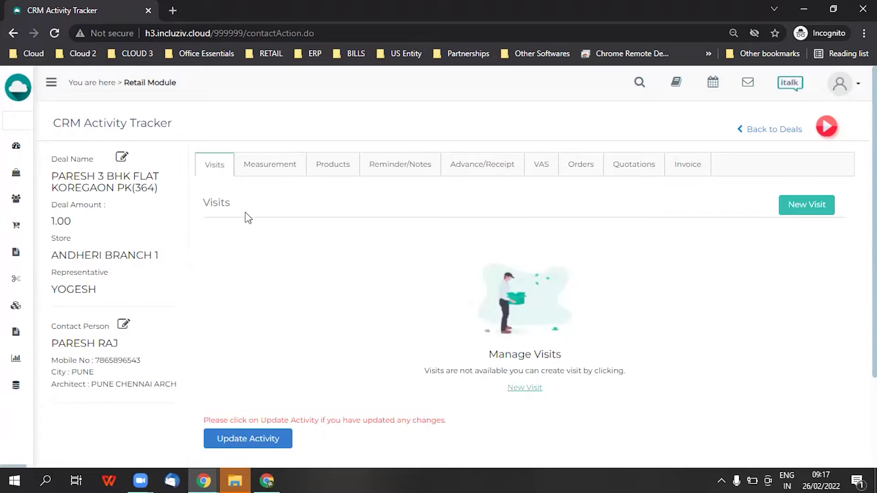
Browse the deal's Measurement, Products, Reminders, Advance, VAS, Orders, Quotations and Invoice tabs, ending on Products
click(252, 169)
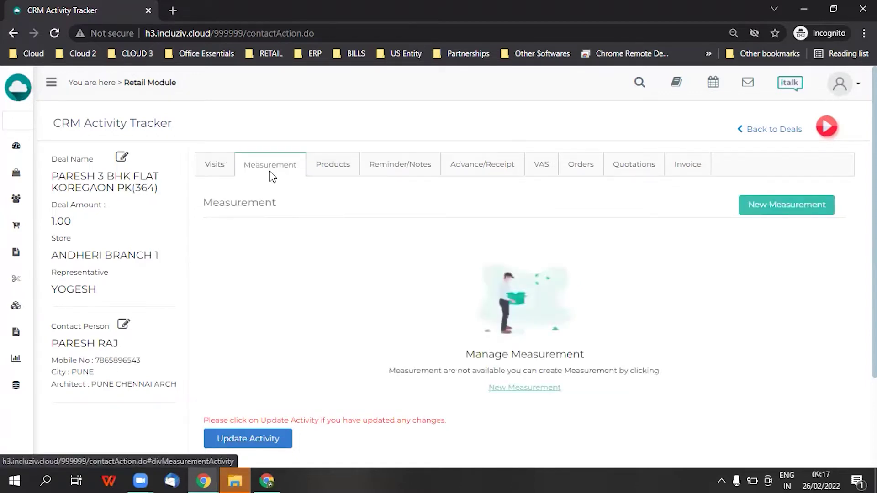
click(336, 170)
click(391, 173)
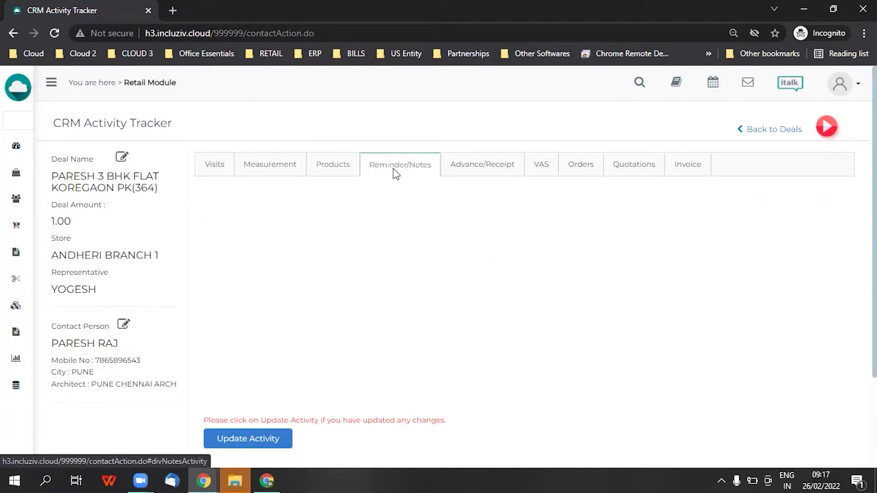
click(487, 176)
click(540, 178)
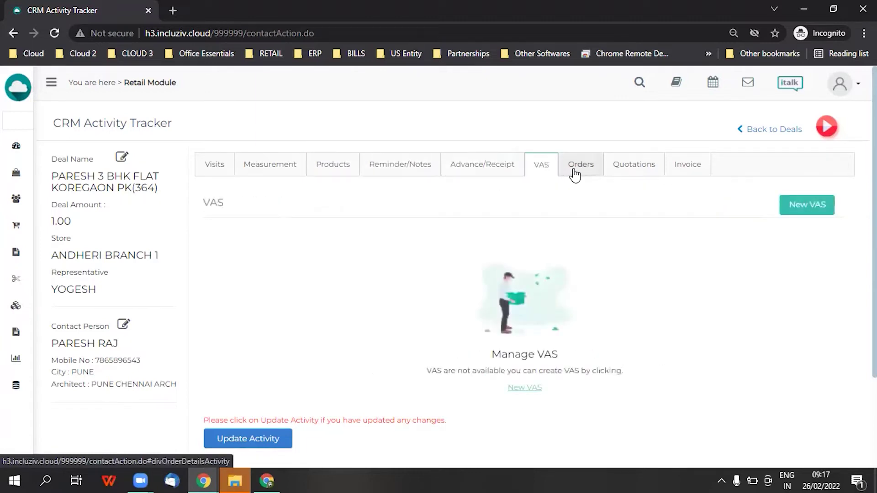
click(593, 171)
click(655, 177)
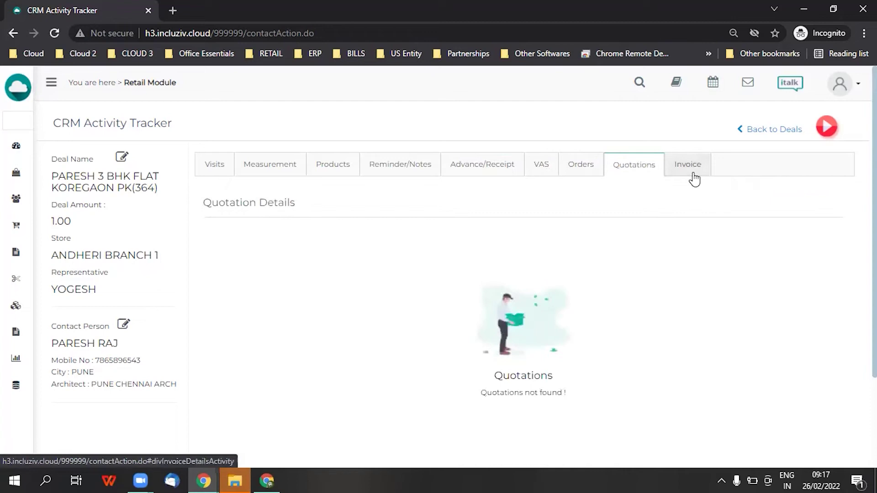
click(695, 177)
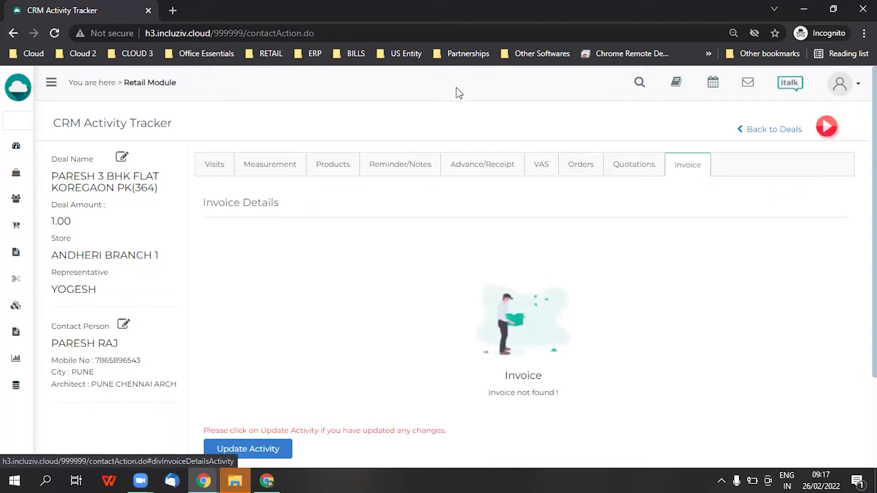
click(333, 167)
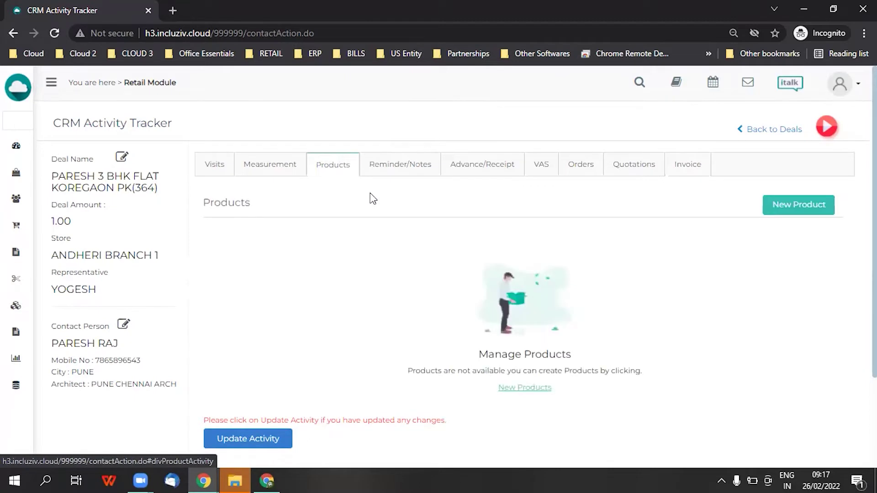
Add a new product with category FABRICS, brand ATLANTIC and serial number 12
click(795, 210)
click(302, 269)
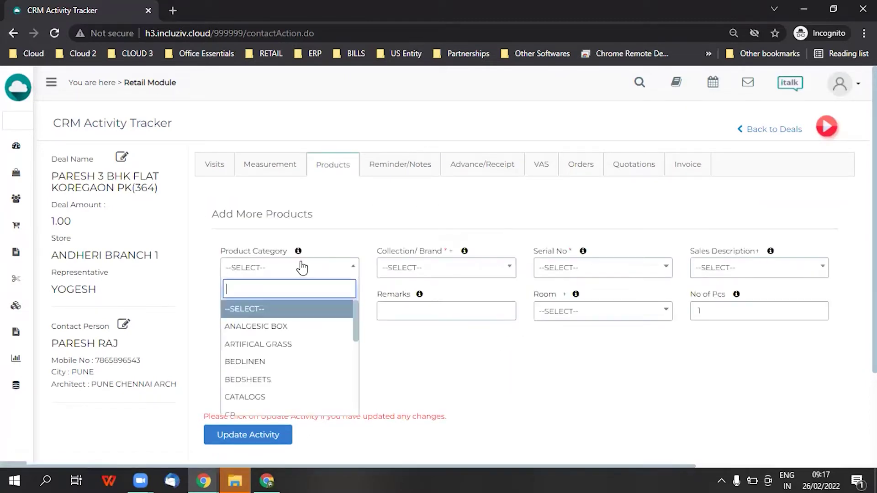
text(FA)
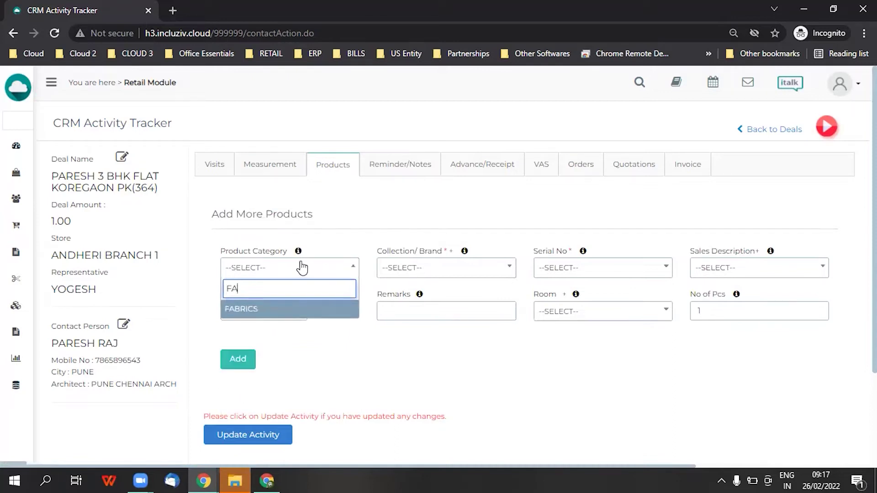
key(Return)
click(446, 269)
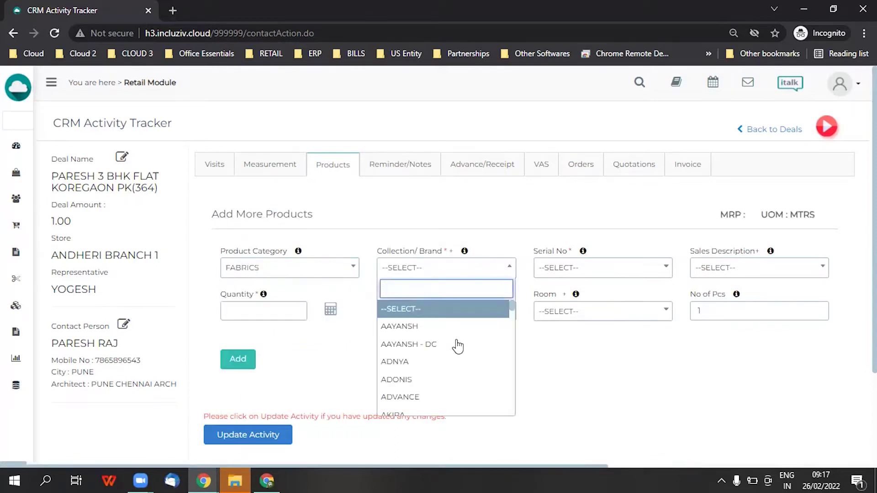
scroll(454, 349, down, 10)
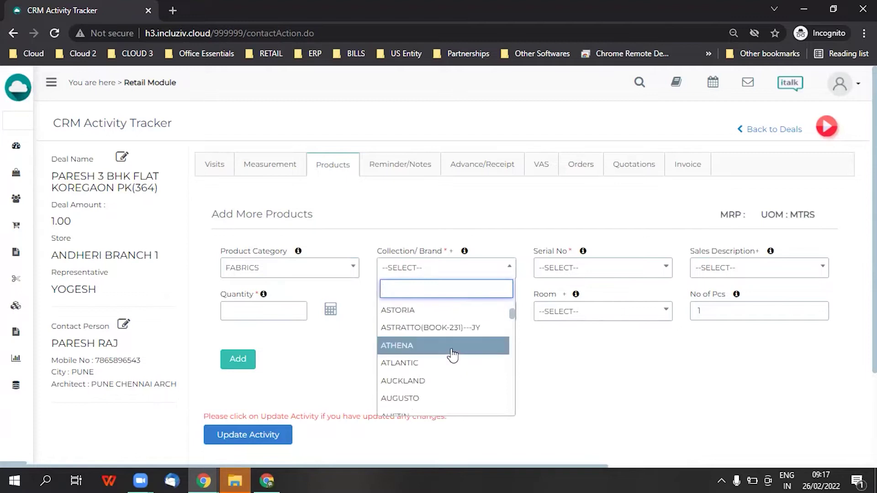
click(441, 366)
click(619, 273)
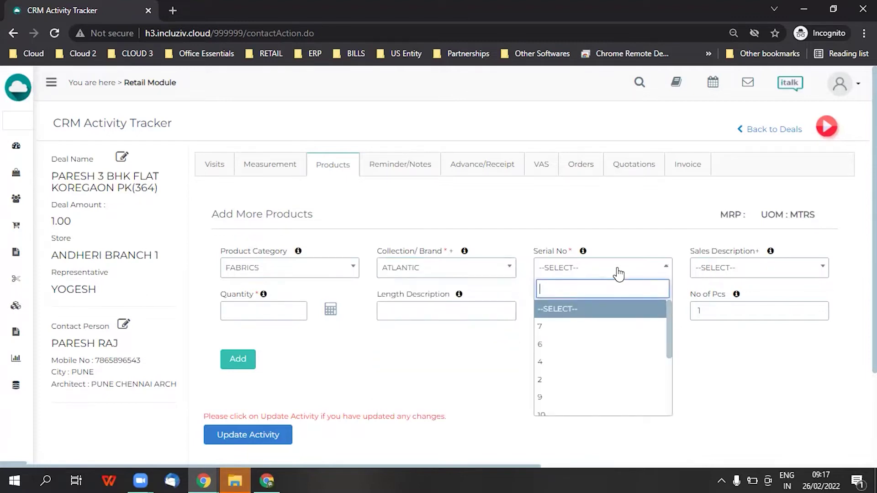
scroll(626, 371, down, 3)
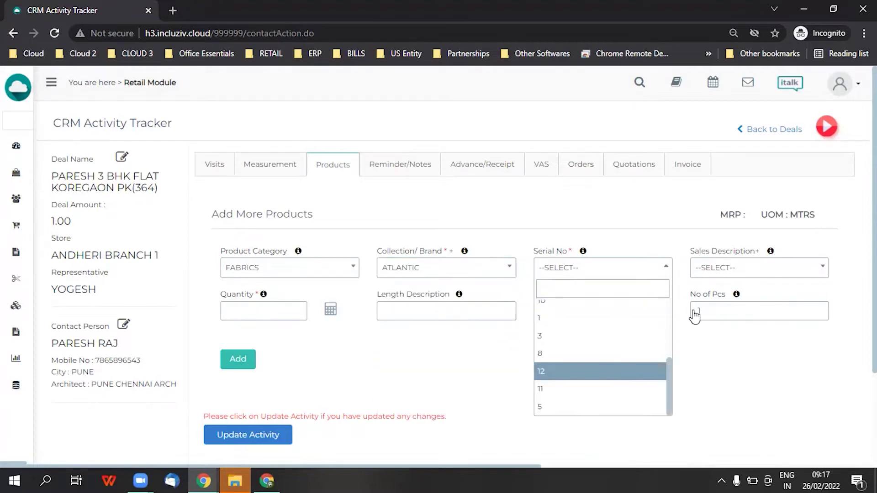
key(Return)
Check the MTRS unit and sales description list, then begin a new sales description
click(754, 272)
click(753, 273)
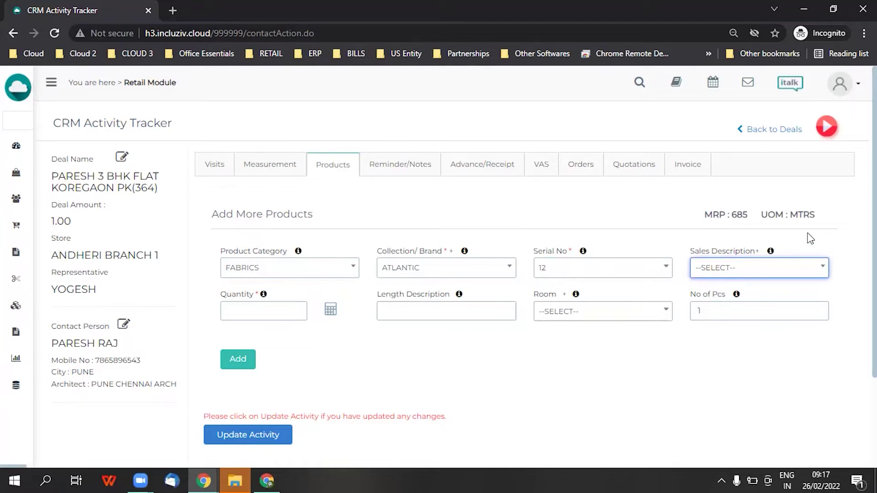
drag(762, 207, 824, 215)
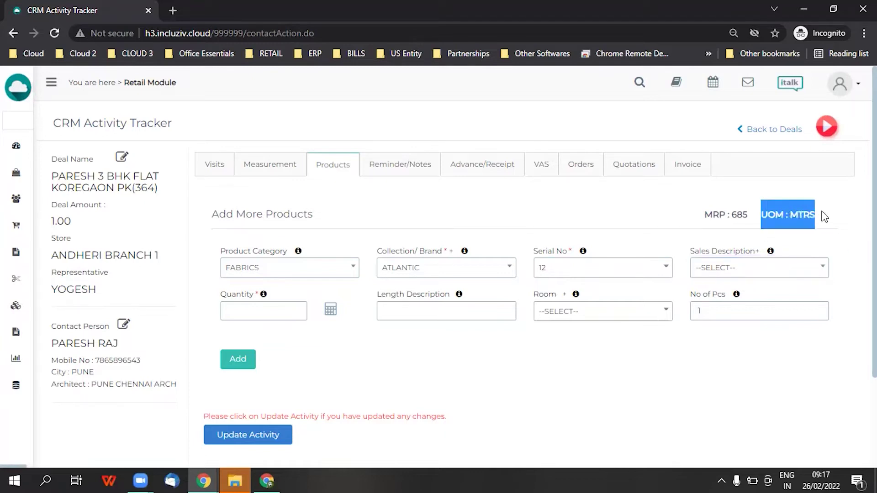
click(740, 214)
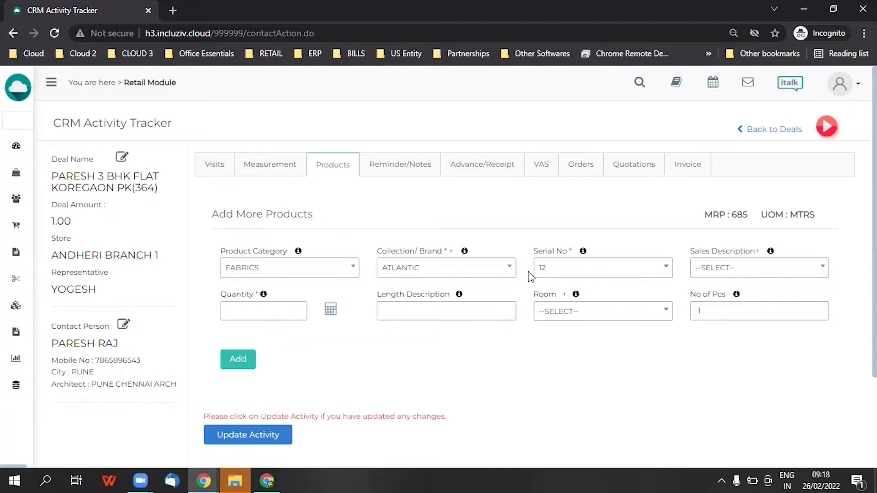
click(803, 273)
scroll(760, 390, down, 3)
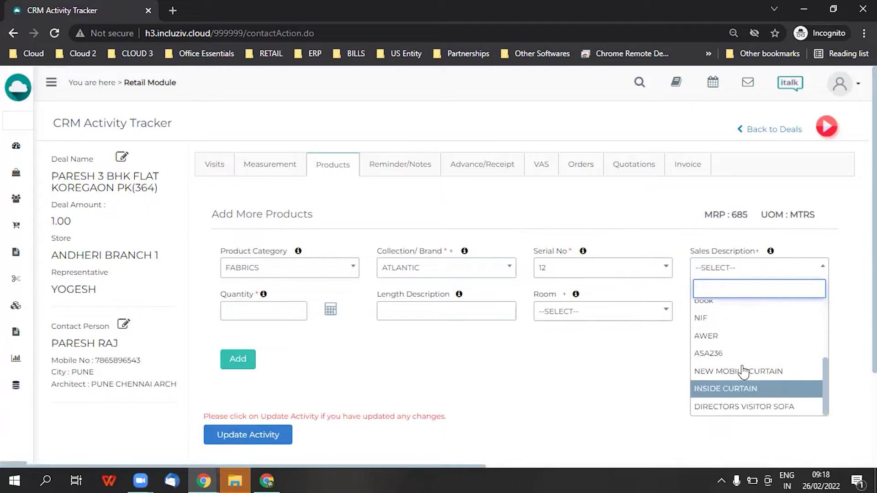
scroll(744, 368, up, 2)
click(758, 254)
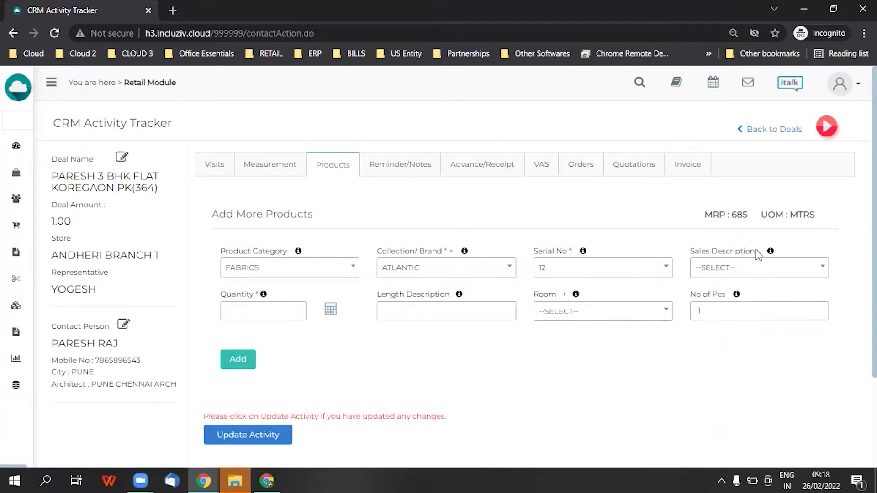
Create the sales description 'WINDOW FABRICS FOR BEDROOM' and select it for the product
click(528, 223)
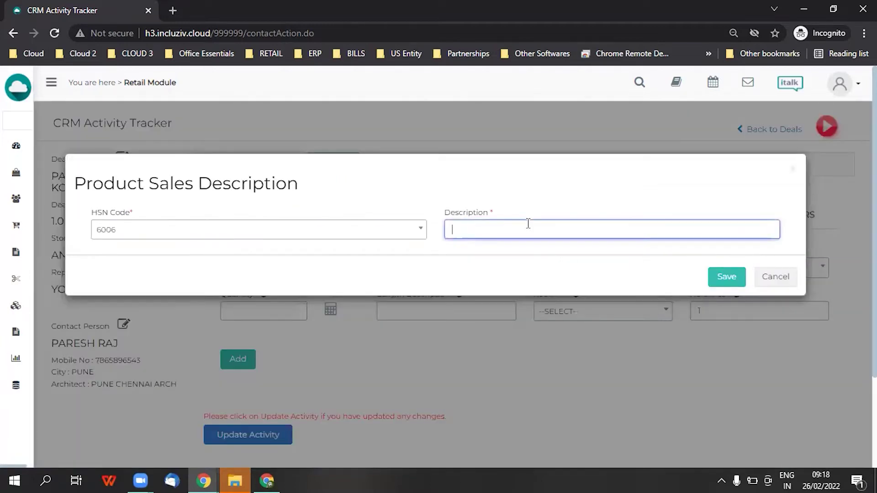
text(WINDOW FABRICS FOR BEDROOM)
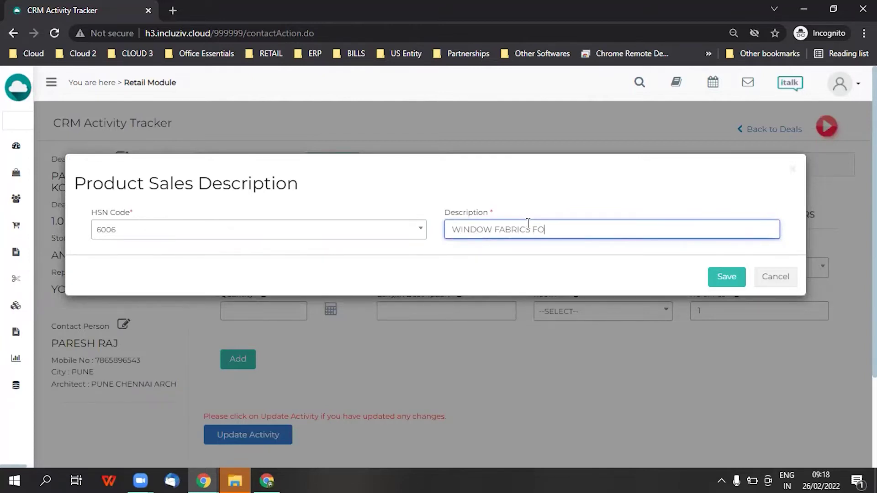
click(730, 279)
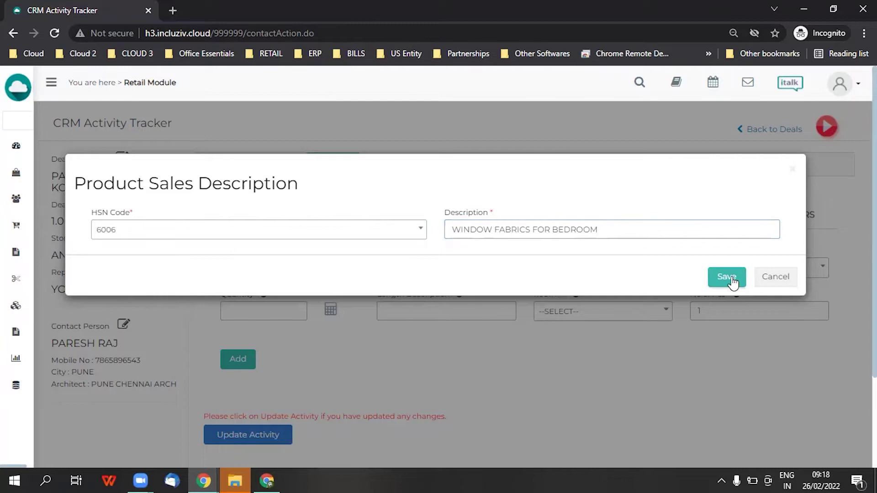
click(546, 148)
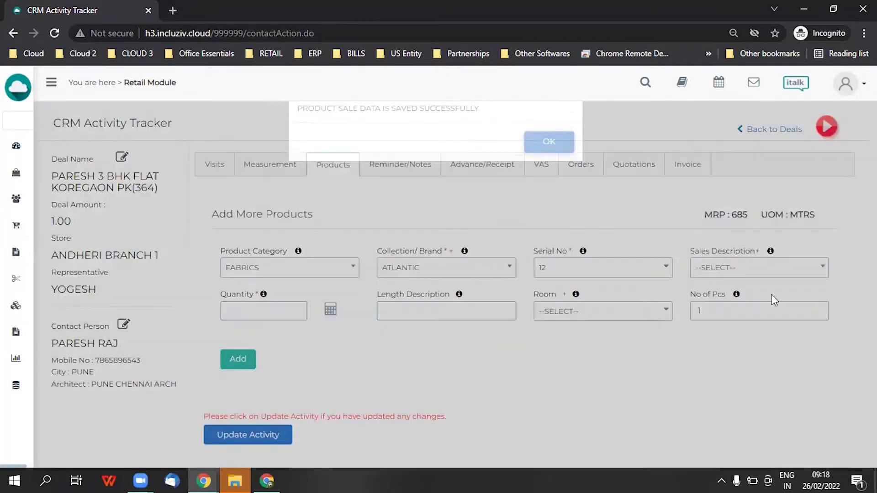
click(758, 274)
text(WIN)
key(Return)
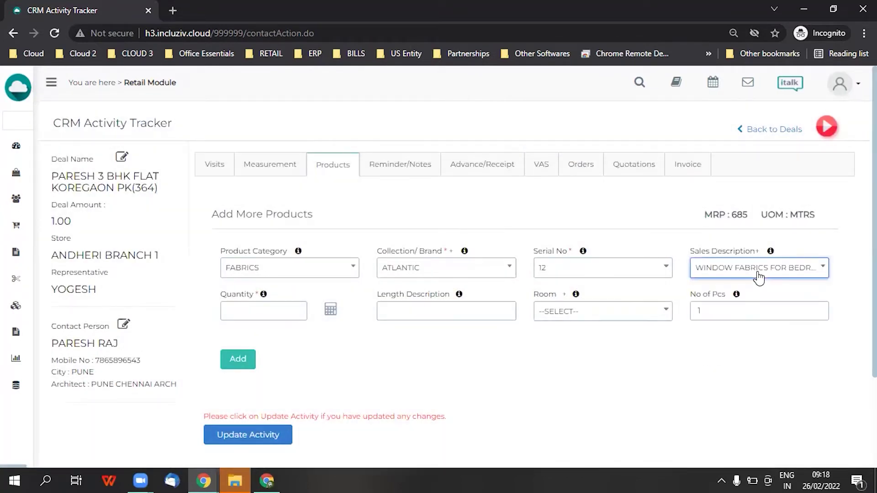
Set quantity 1 and room MASTER BEDROOM, then add the ATLANTIC line to the products table
click(253, 310)
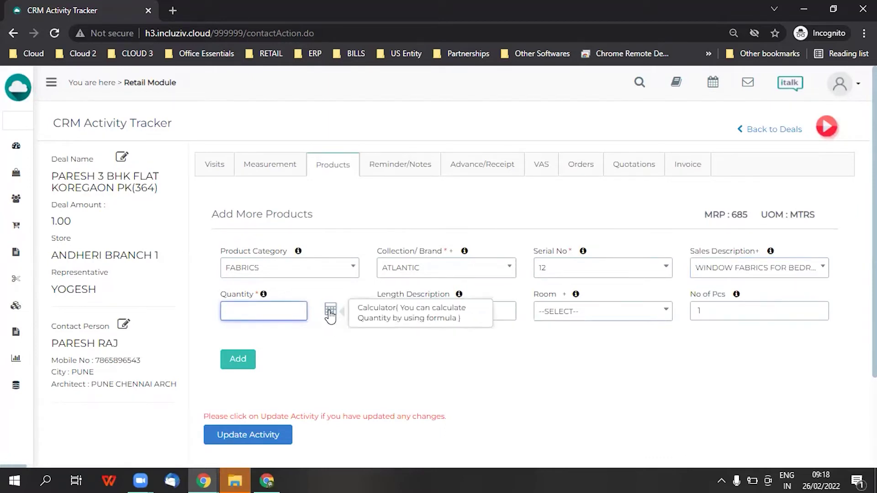
click(330, 314)
click(190, 247)
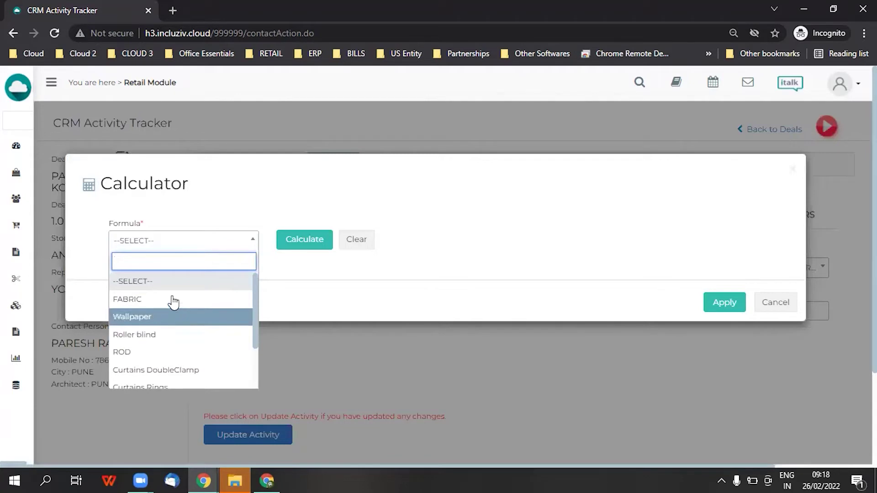
click(176, 299)
click(359, 235)
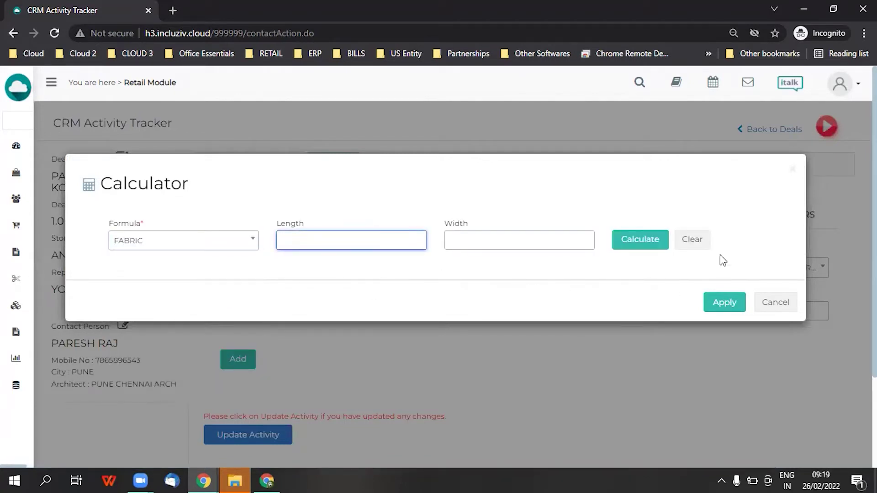
click(792, 170)
click(259, 317)
text(1)
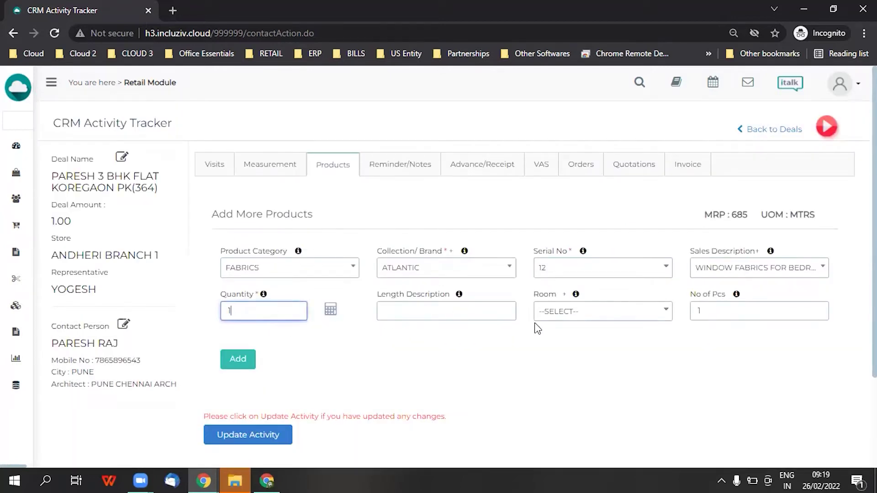
click(547, 319)
click(538, 371)
click(227, 363)
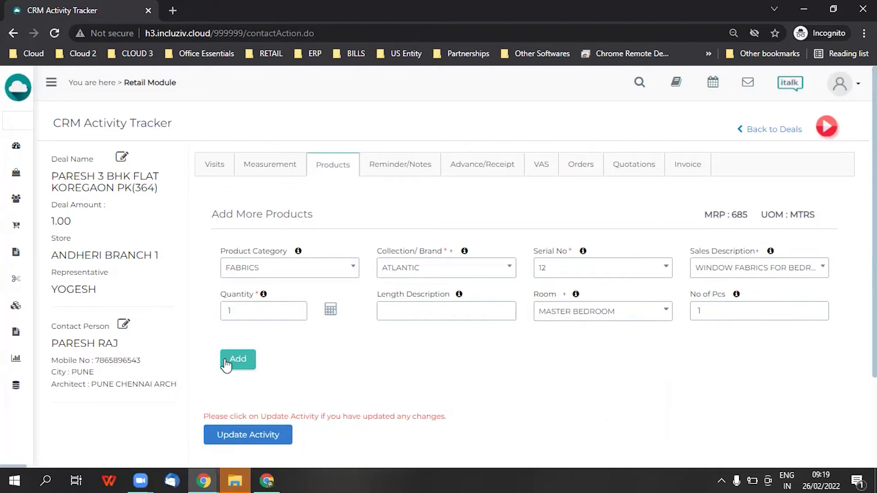
Add an AMITY line, serial 4, description LIVING ROOM CURTAIN, for the LIVING ROOM
click(409, 272)
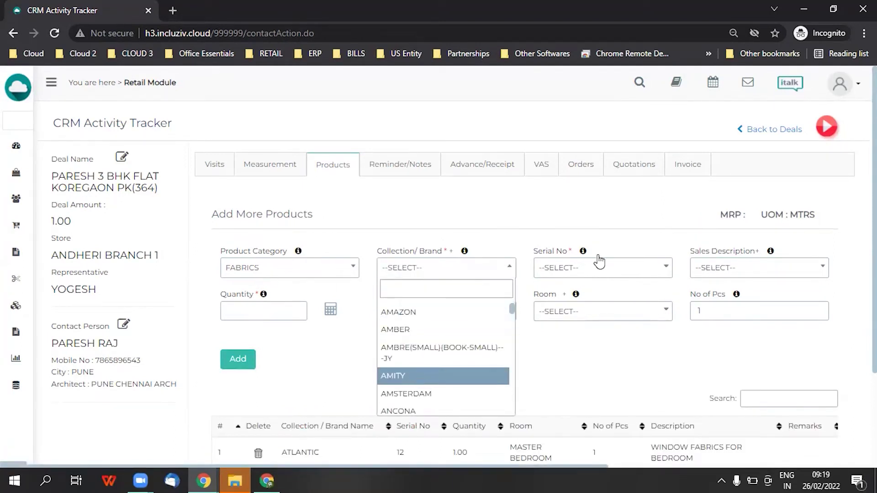
click(596, 270)
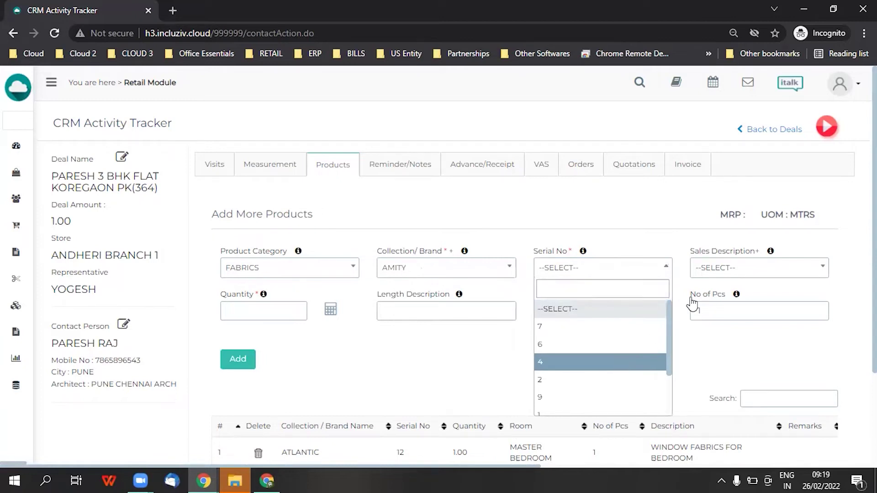
key(Return)
click(728, 268)
scroll(749, 365, down, 3)
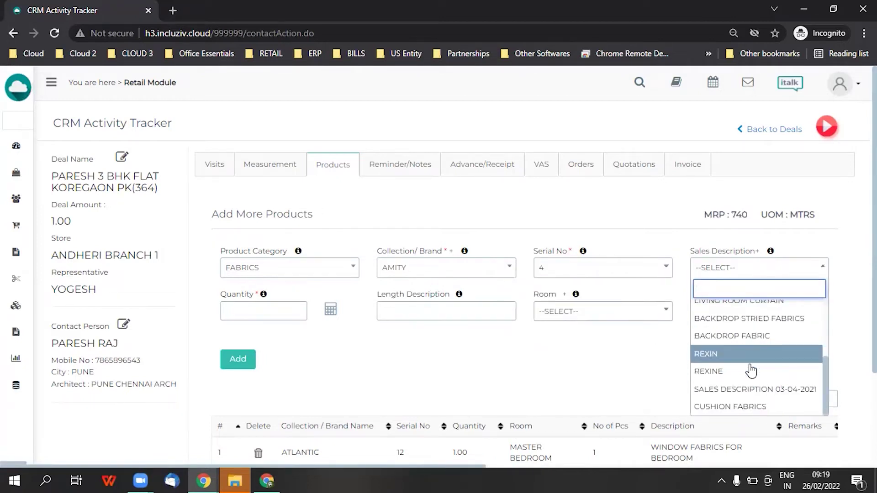
scroll(743, 364, up, 2)
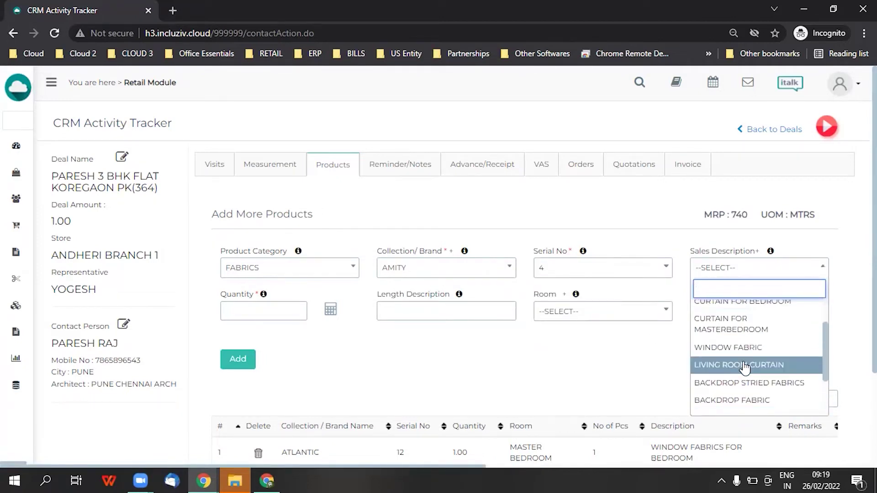
click(744, 364)
click(731, 269)
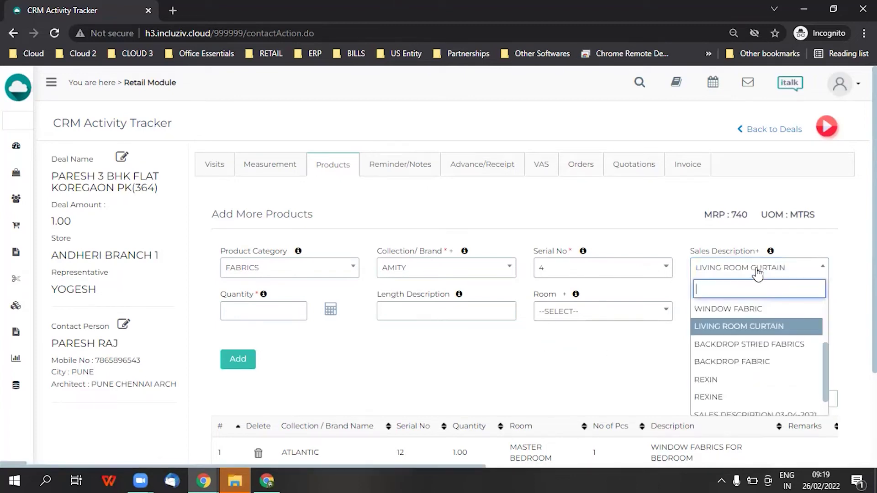
click(747, 323)
scroll(602, 341, down, 1)
click(261, 250)
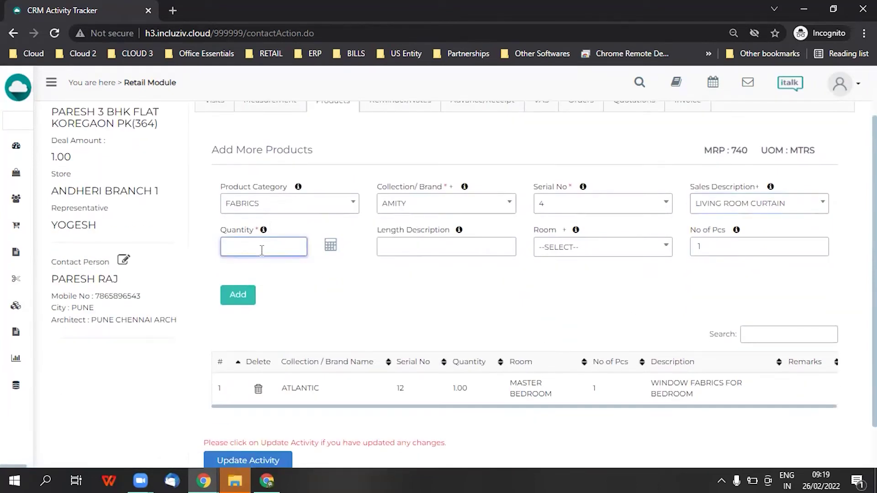
click(611, 254)
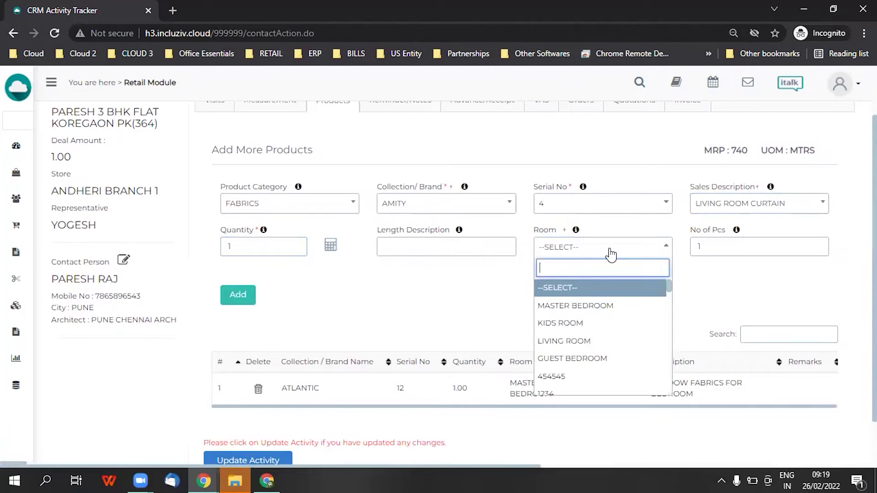
click(601, 347)
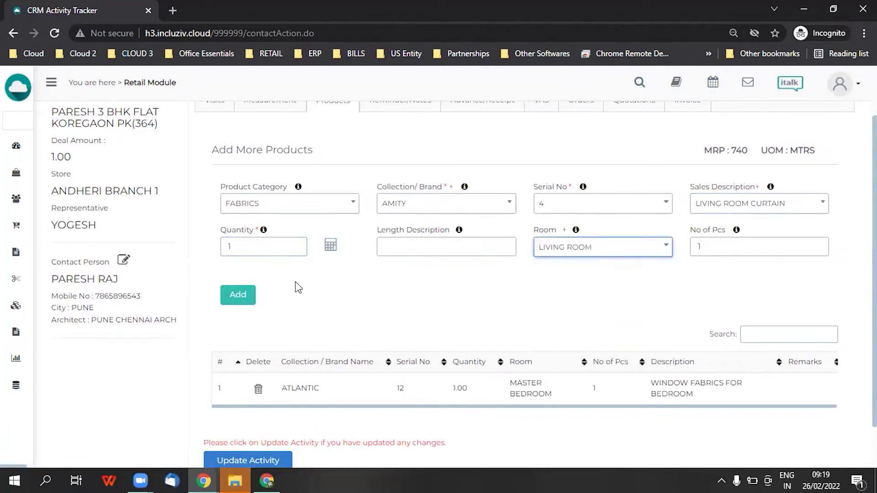
click(238, 301)
Add an AMSTERDAM line, serial 8901, Window Curtain, quantity 1, for the LIVING ROOM
click(420, 204)
scroll(437, 338, down, 3)
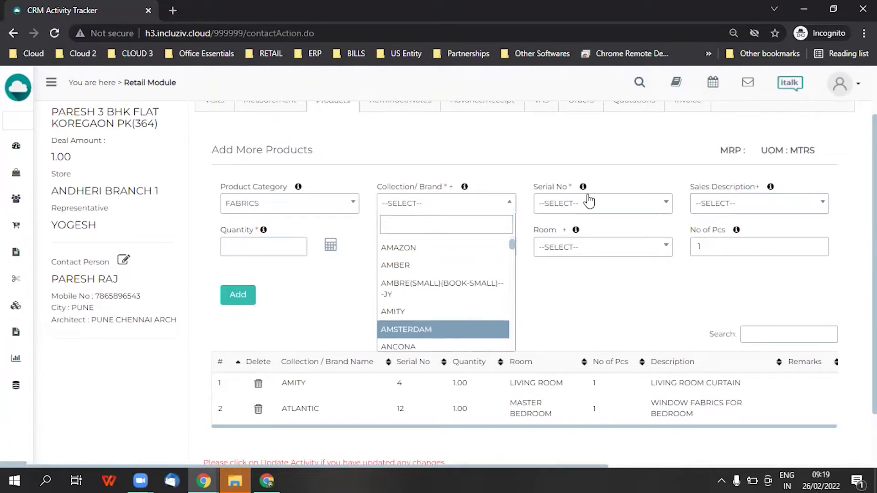
click(585, 203)
click(585, 203)
click(587, 263)
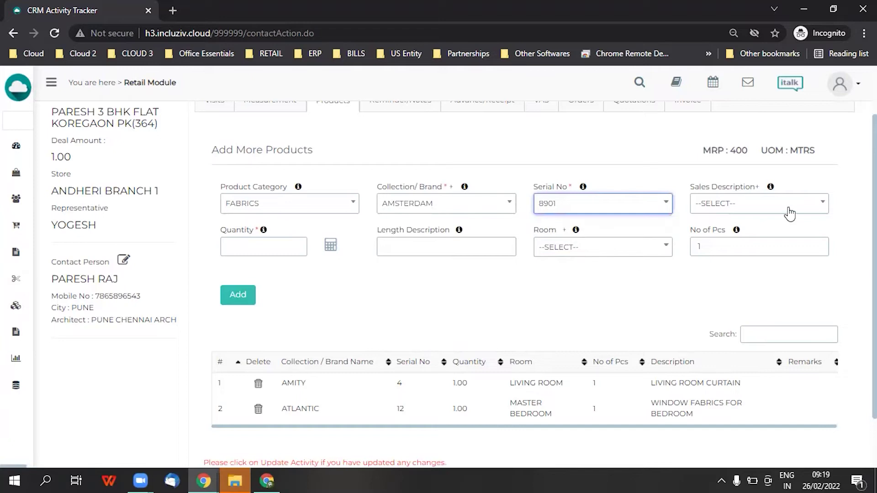
click(788, 209)
scroll(748, 304, down, 3)
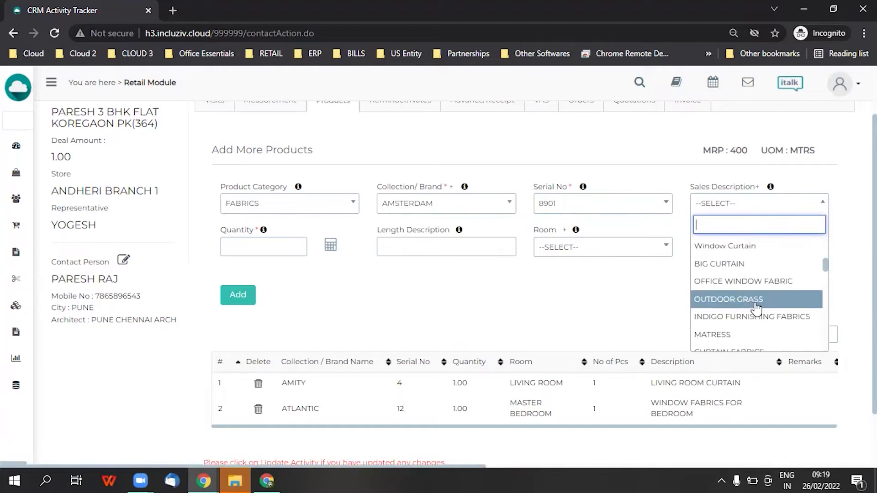
click(744, 247)
click(298, 245)
text(1)
click(563, 251)
click(566, 341)
click(237, 294)
scroll(311, 365, down, 2)
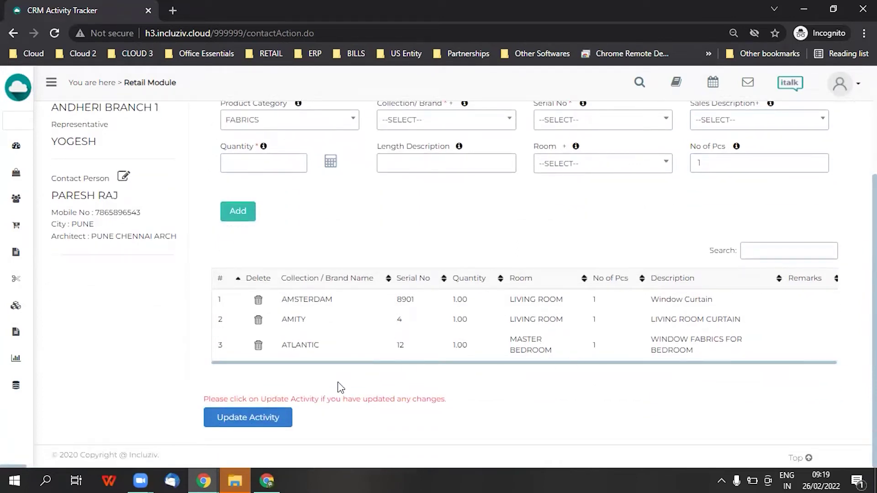
Save the three products to the deal, review them, and move to Advance/Receipt
click(257, 424)
click(237, 423)
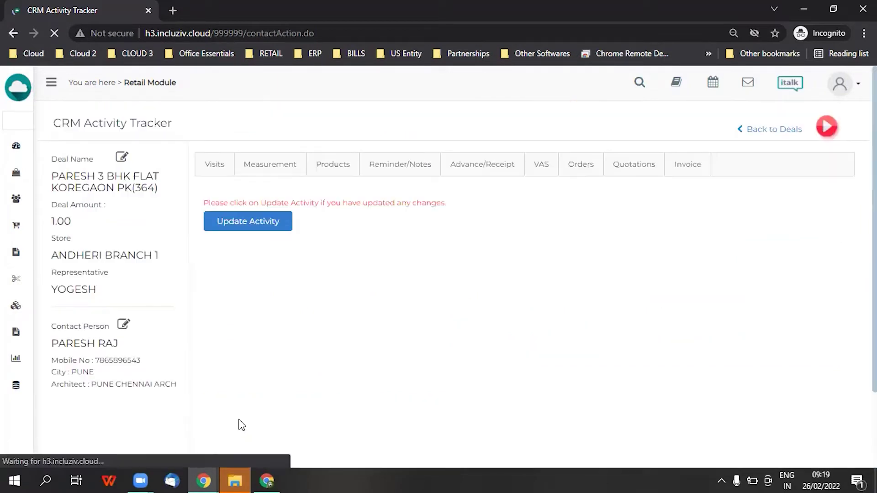
click(341, 173)
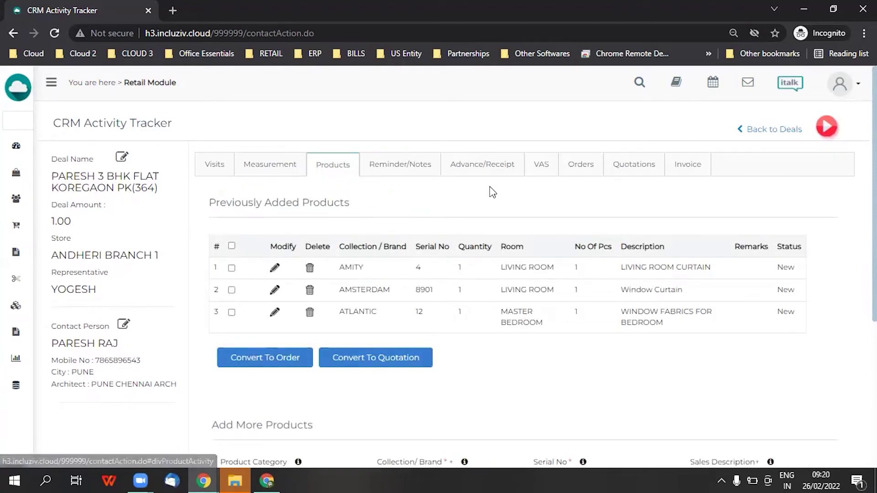
click(482, 167)
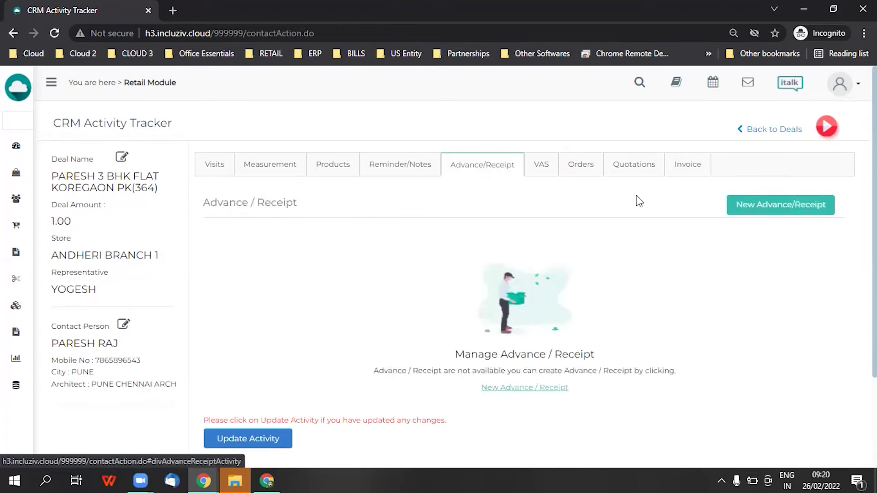
Add a 3000 cash advance receipt dated 26/02/2022 and save it to the deal
click(741, 212)
click(281, 296)
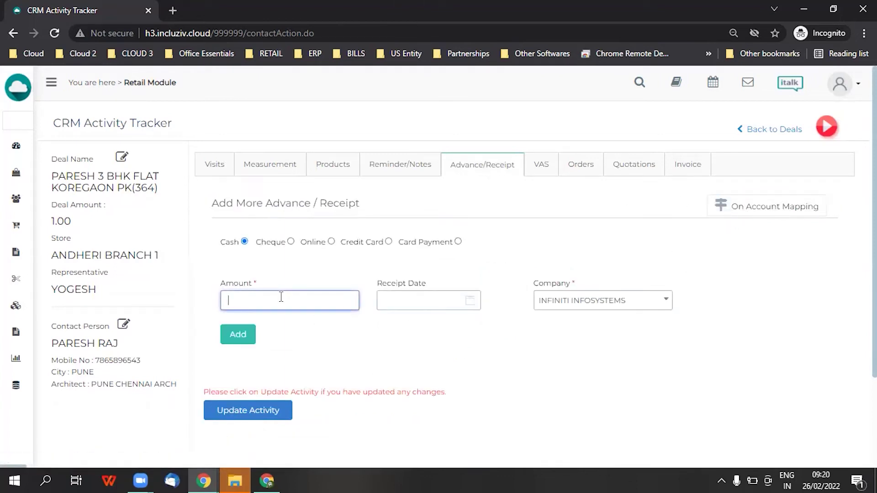
text(3000)
click(455, 306)
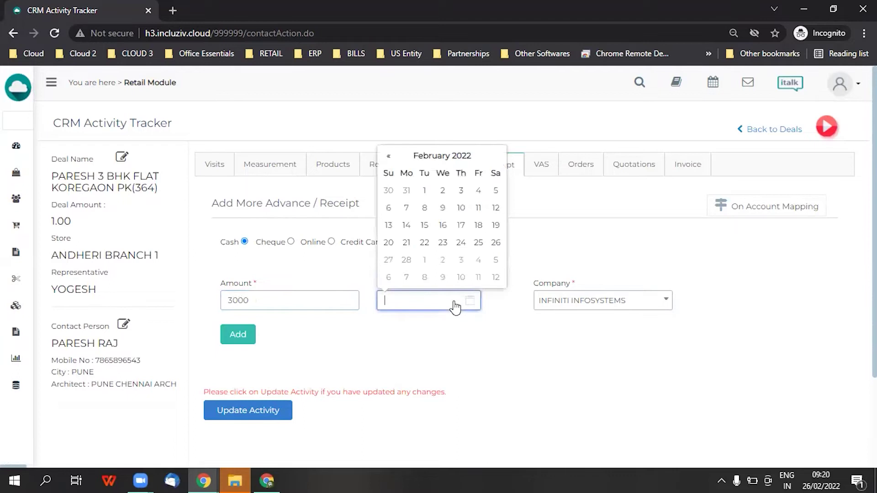
click(497, 244)
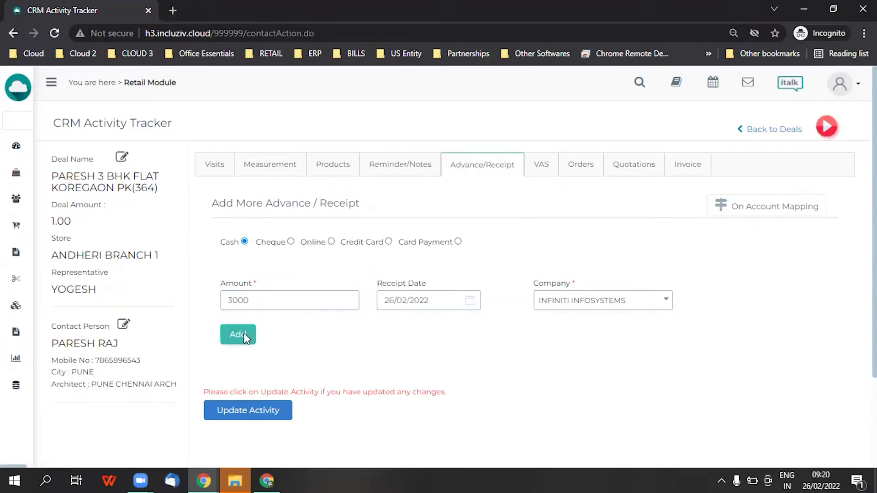
click(245, 338)
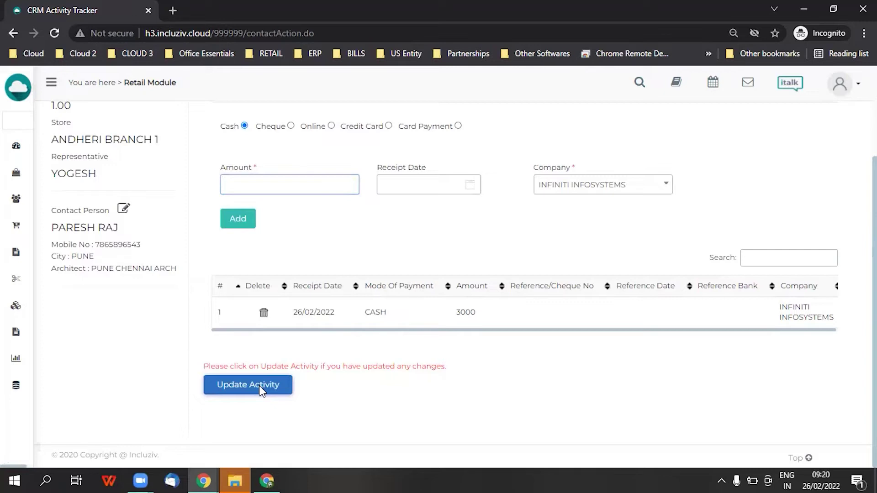
click(261, 387)
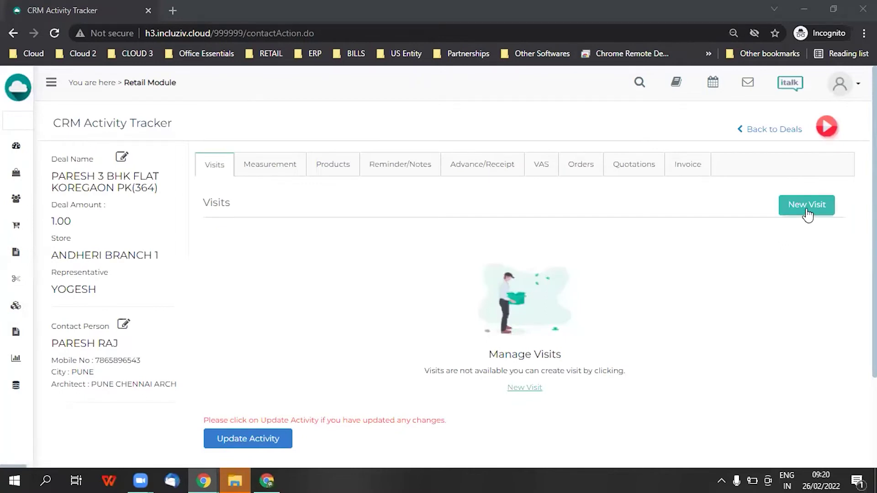
Start a new visit with the chosen representative, type Measurements, and notes about the measurement visit
click(795, 206)
click(373, 274)
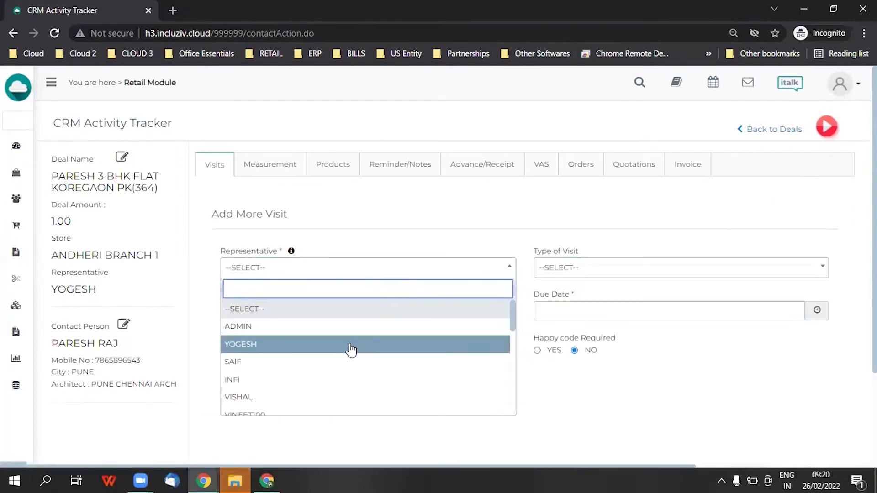
click(354, 346)
click(575, 274)
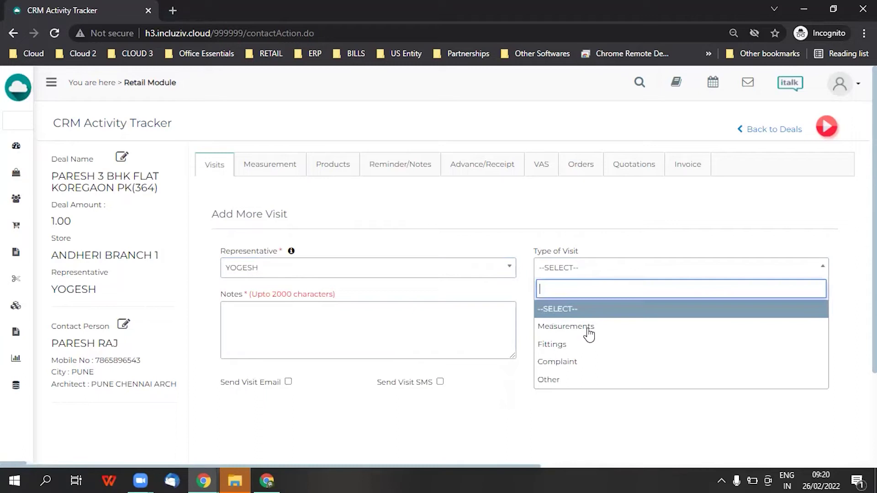
click(583, 330)
click(373, 332)
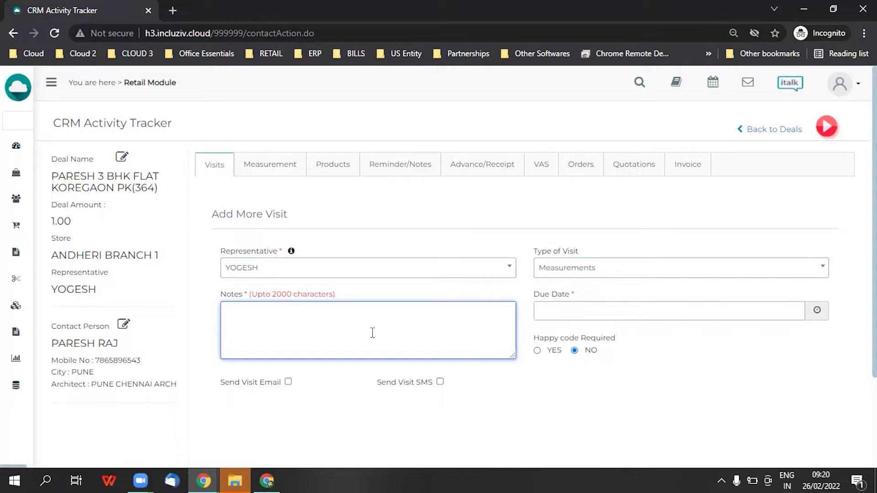
text(OUR REP YOGESH WILL VIST YOU)
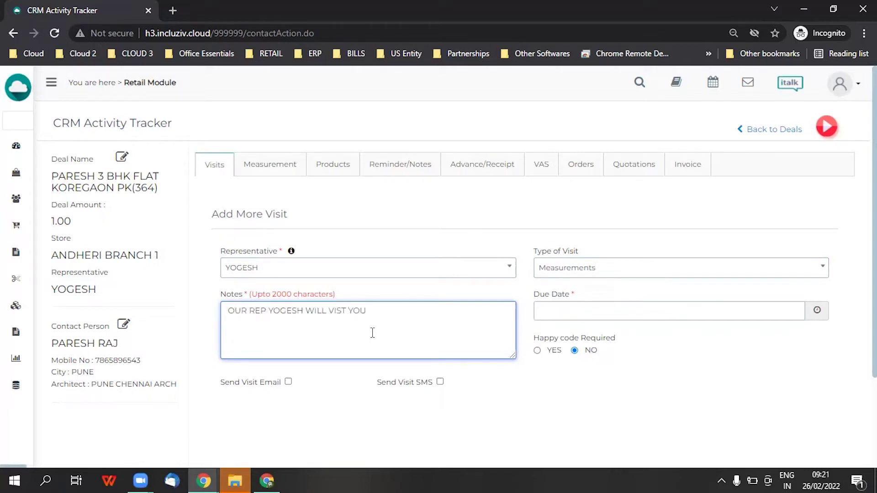
text( FOR MEASUREMENTS, HIS)
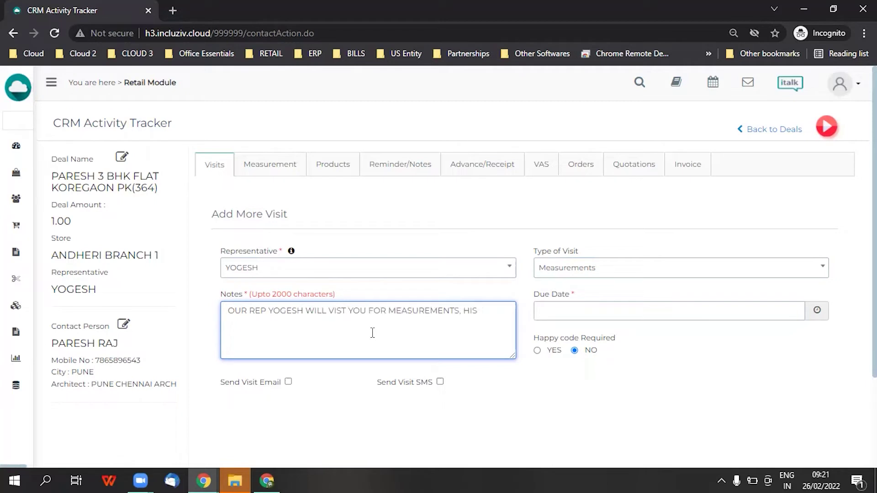
text( EMPLOYEE ID IS 89)
Set the visit due date and time to 26/02/2022 06:00 PM
click(814, 314)
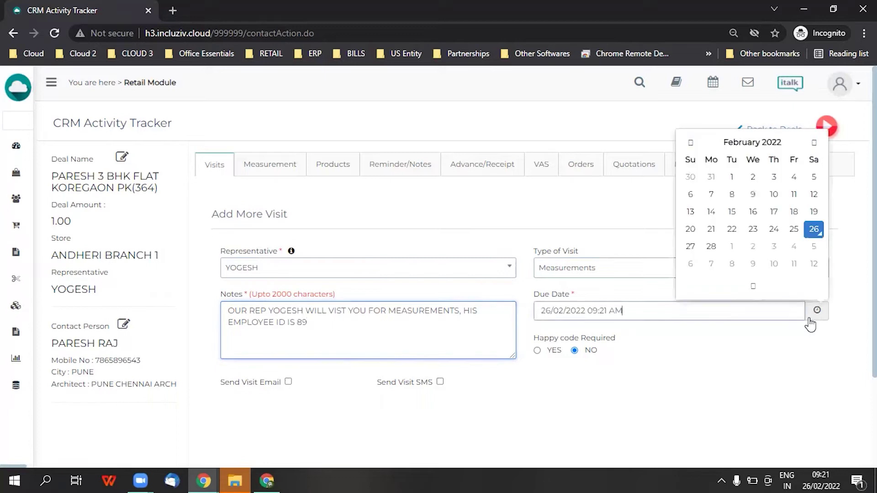
click(737, 288)
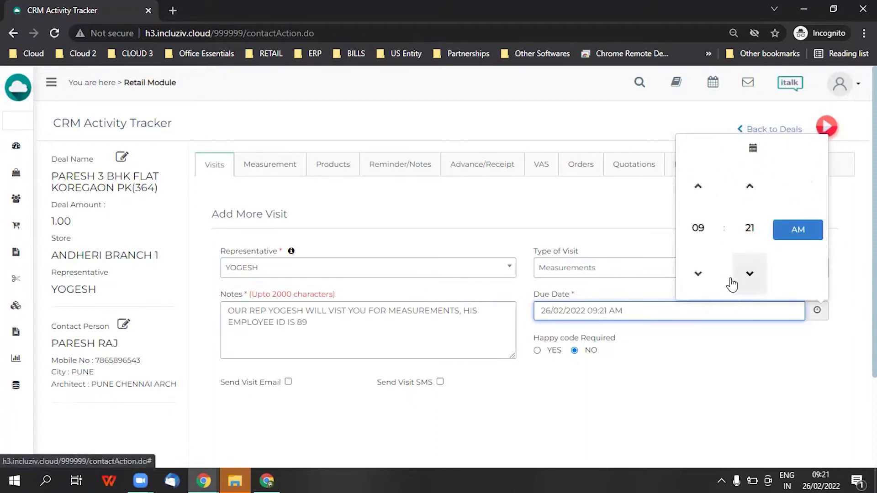
click(696, 229)
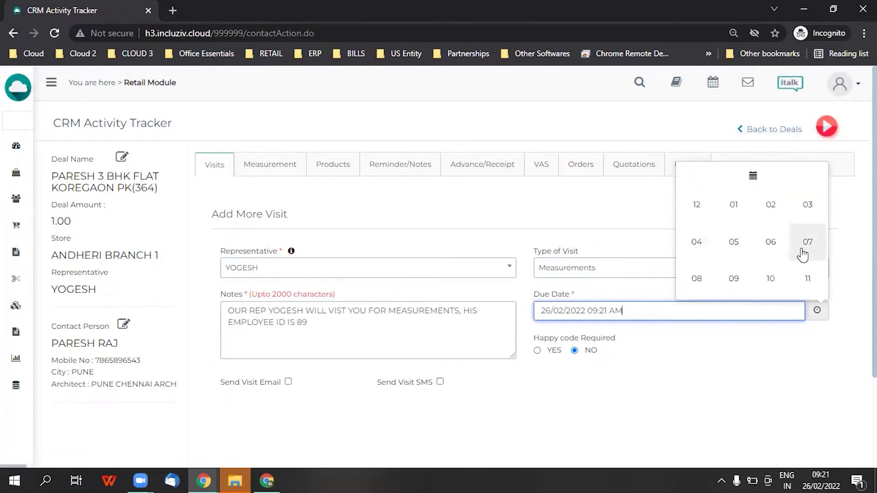
click(778, 250)
click(748, 226)
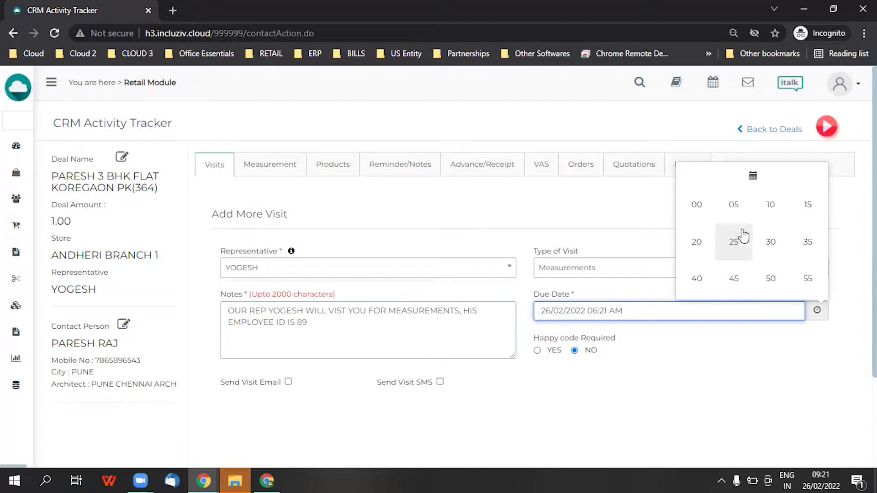
click(697, 205)
click(797, 232)
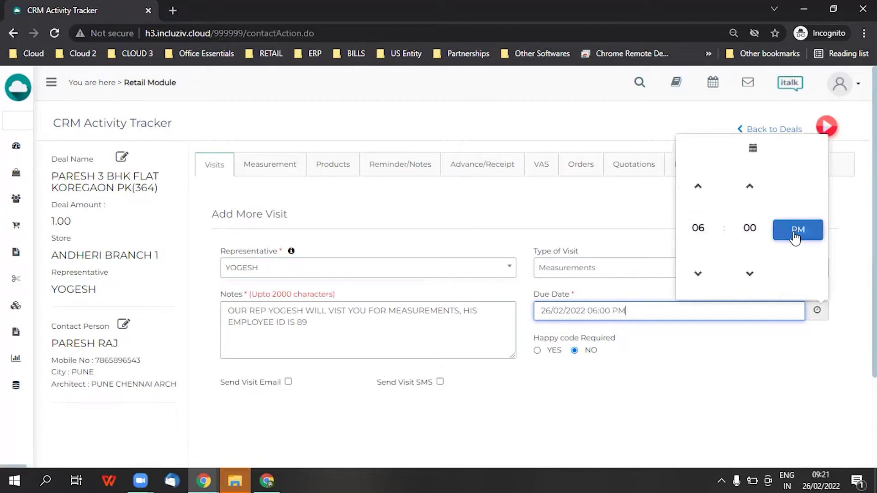
click(697, 352)
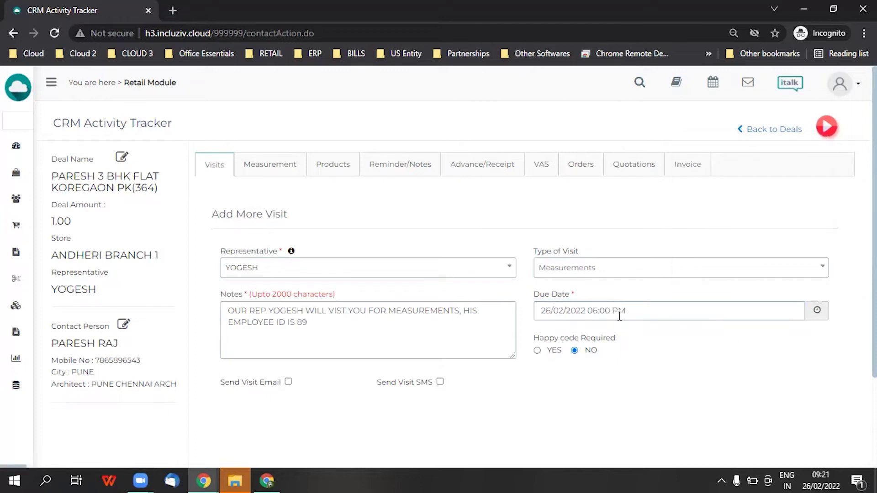
Enable Send Visit Email, enter the customer's e-mail address, and save the visit
scroll(420, 313, down, 3)
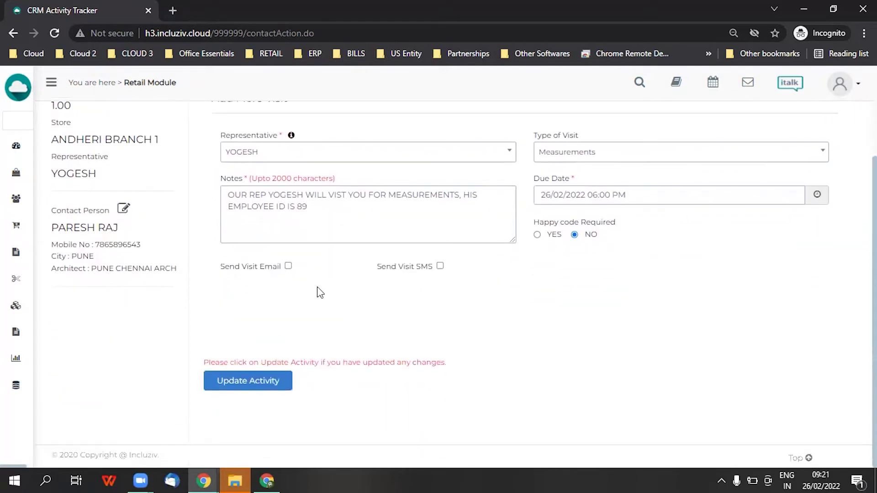
click(289, 266)
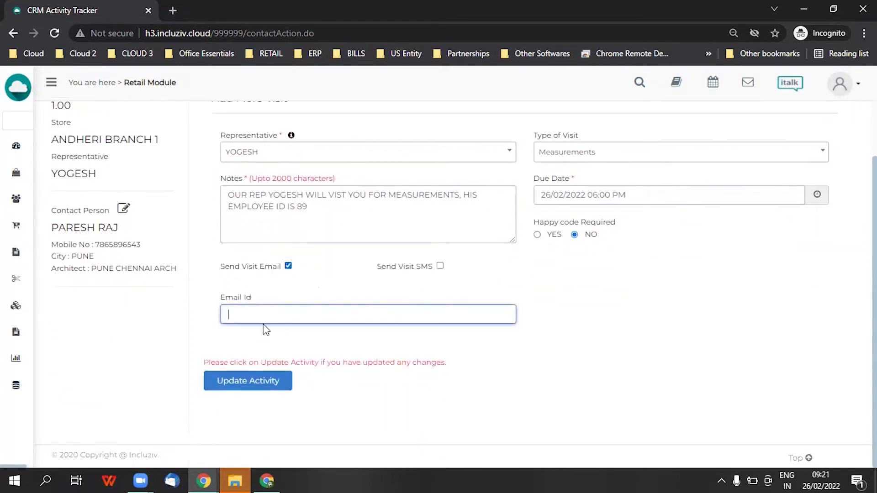
scroll(263, 324, up, 3)
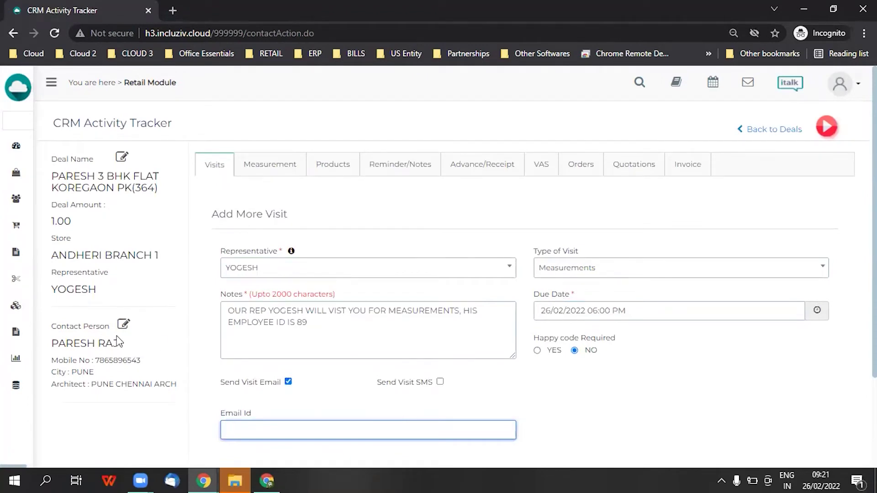
scroll(183, 328, down, 3)
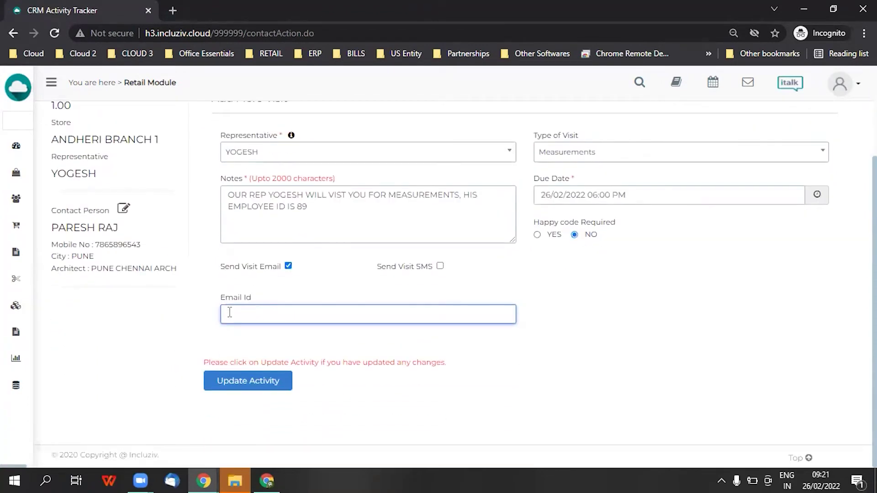
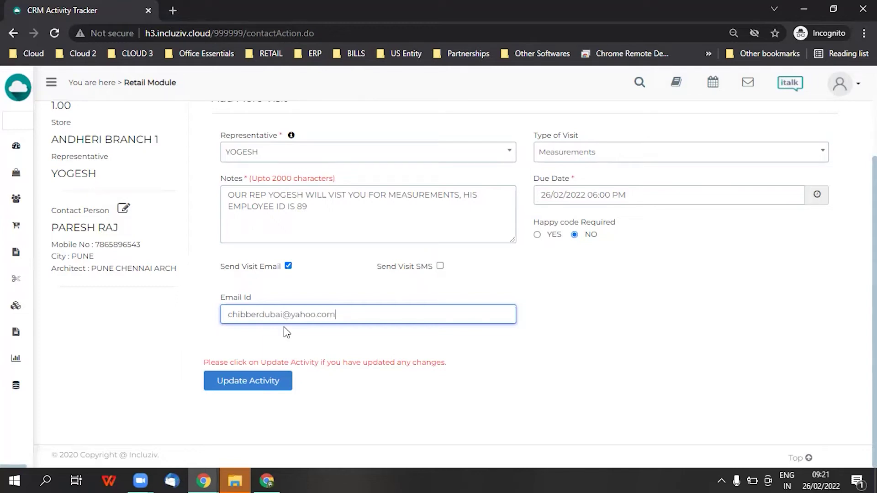
click(266, 383)
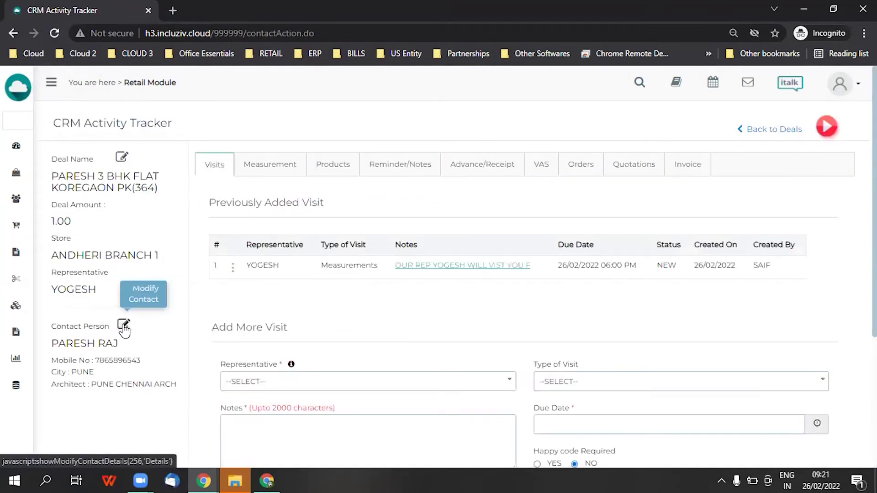
Add the customer's e-mail address to the contact record and go back to the dashboard
click(124, 325)
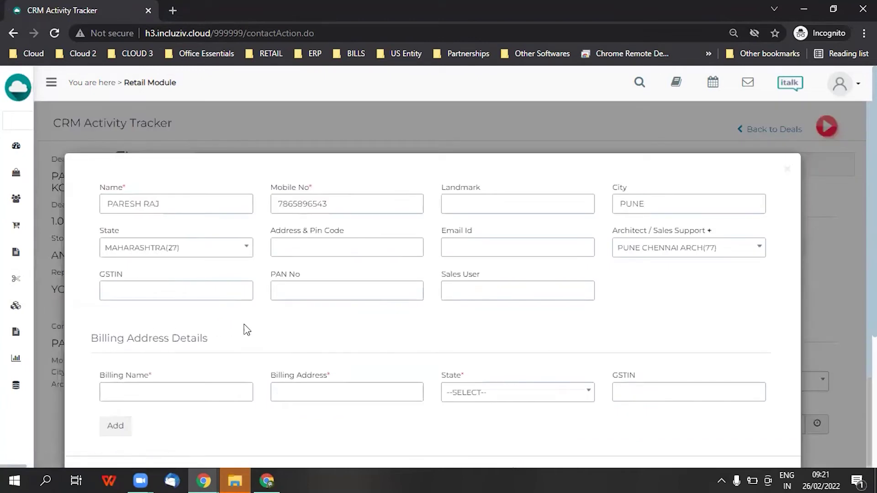
click(497, 249)
scroll(637, 377, down, 3)
click(718, 363)
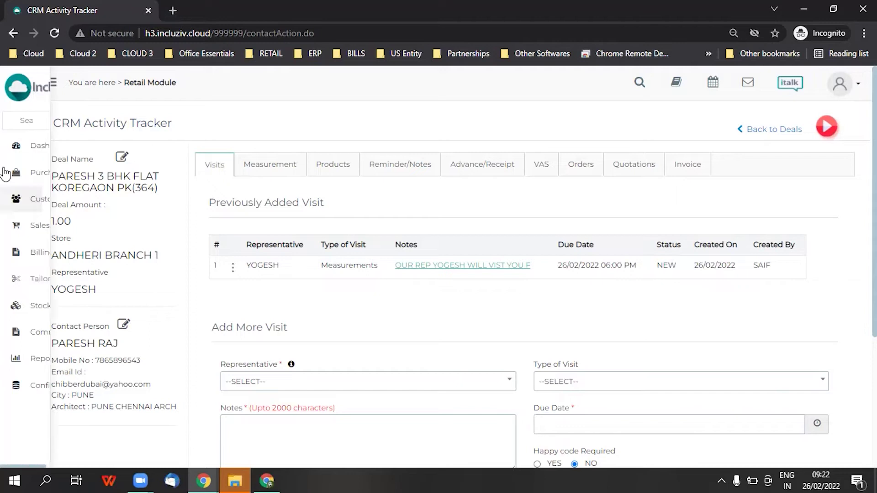
click(18, 147)
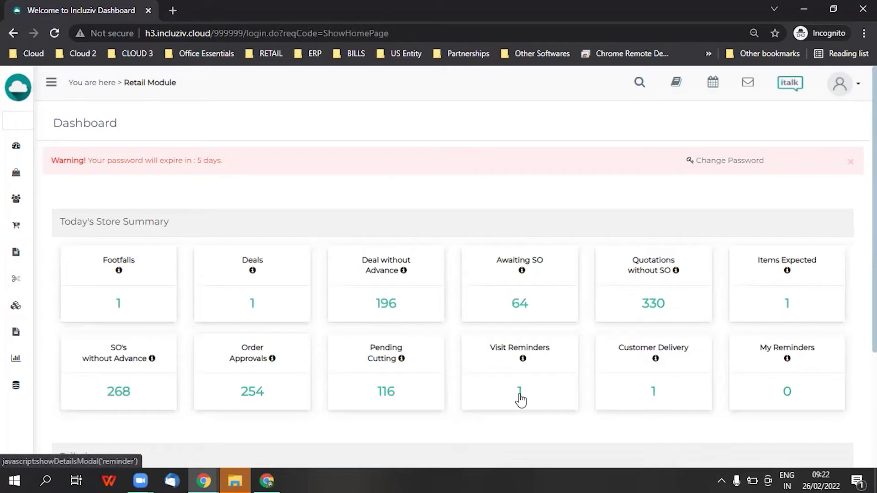
click(520, 394)
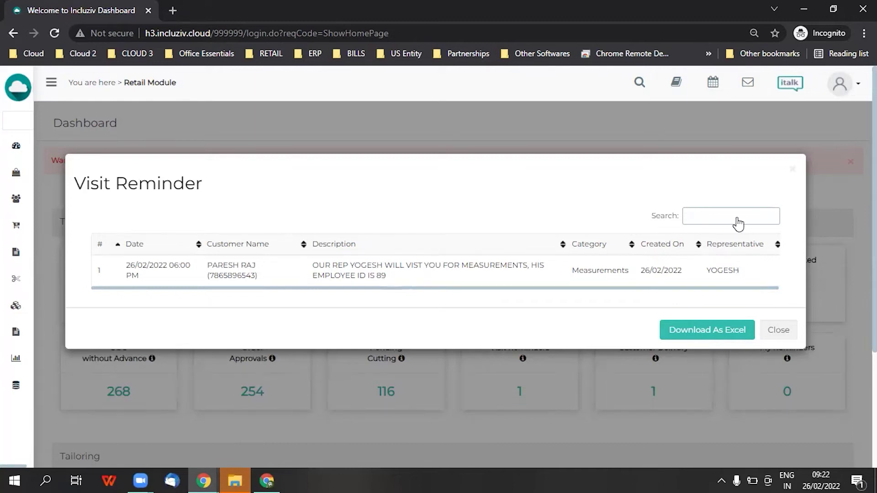
click(791, 171)
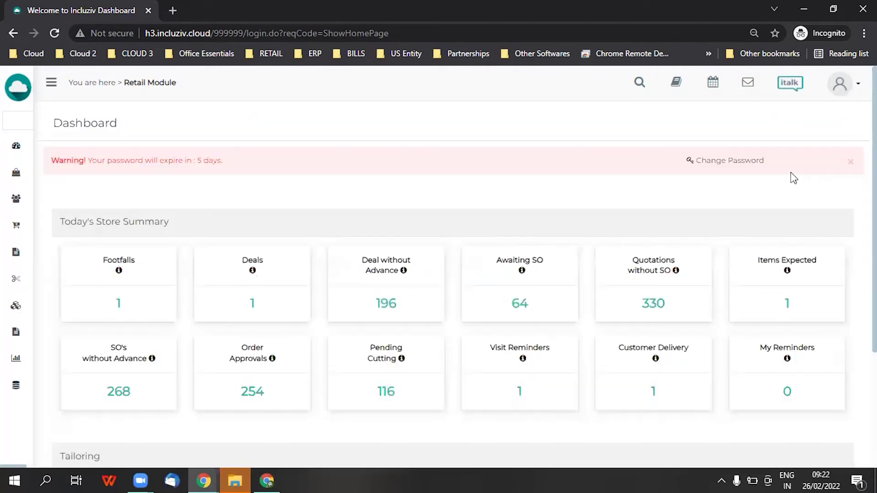
click(708, 81)
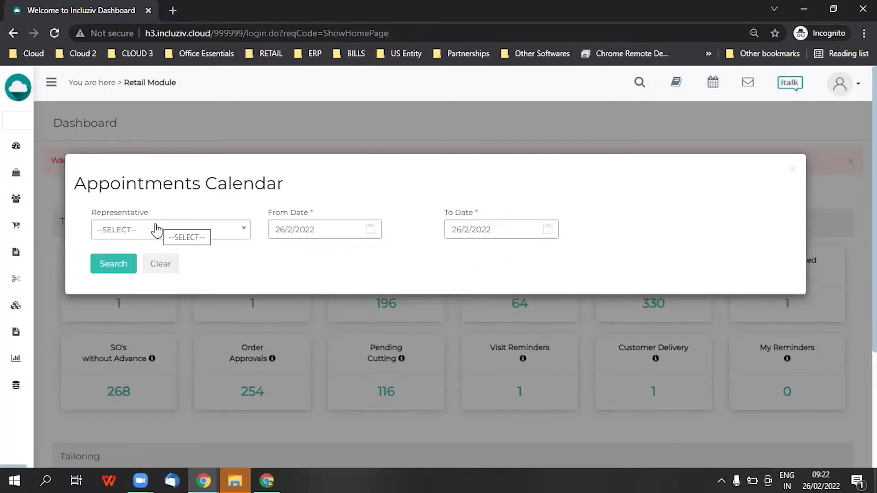
List appointments through 05/03/2022, review the single Measurements appointment, and close the calendar
click(468, 232)
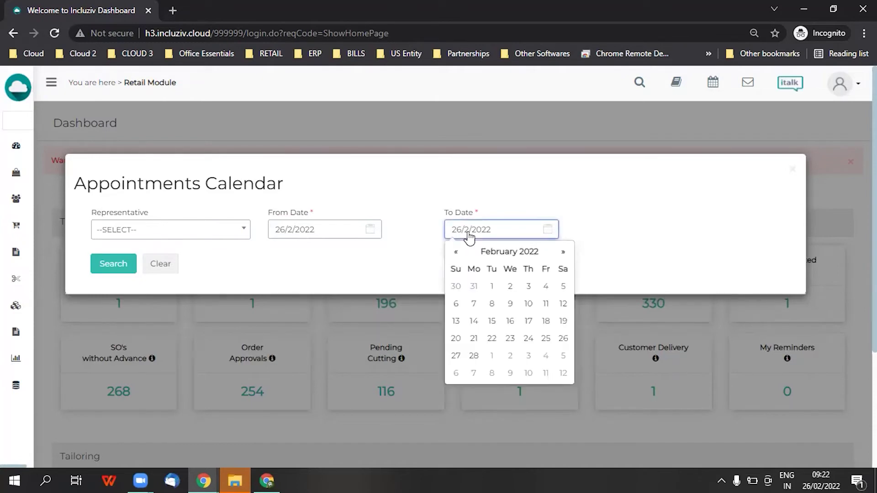
click(563, 355)
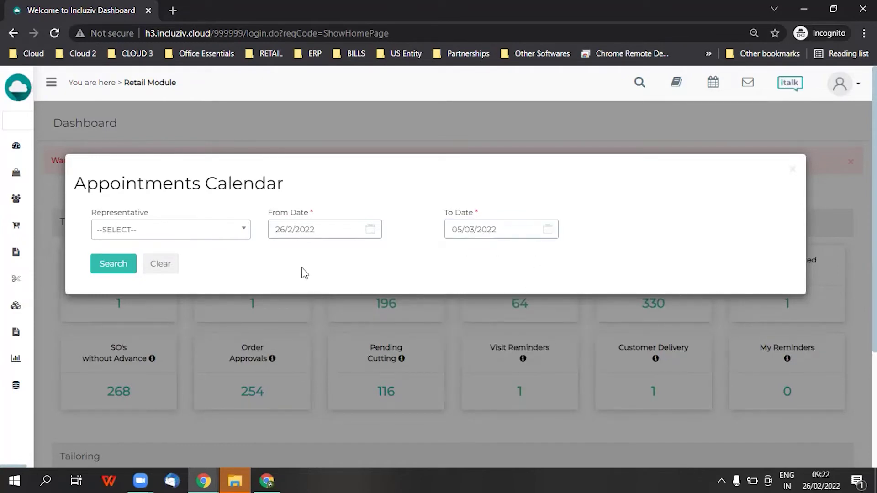
click(111, 266)
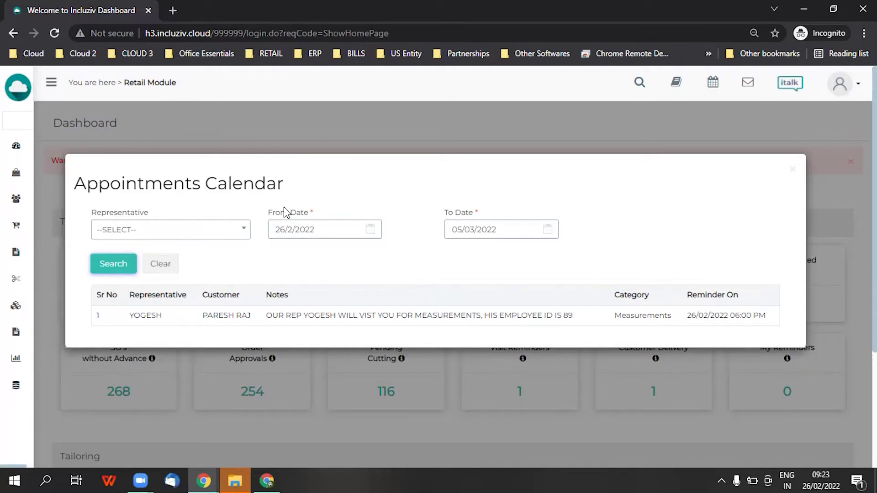
click(792, 169)
mouse_move(8, 259)
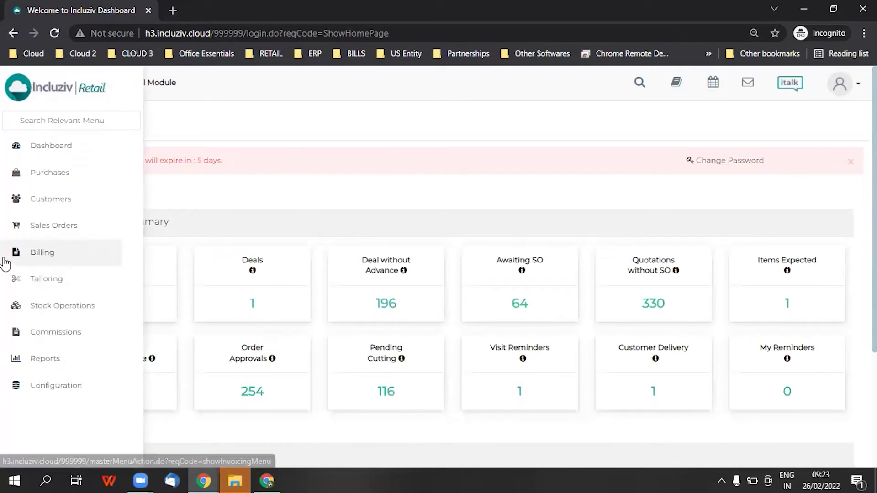
Find the 3 BHK Koregaon flat deal by deal-name search 'pares' and view its Measurement tab
click(28, 223)
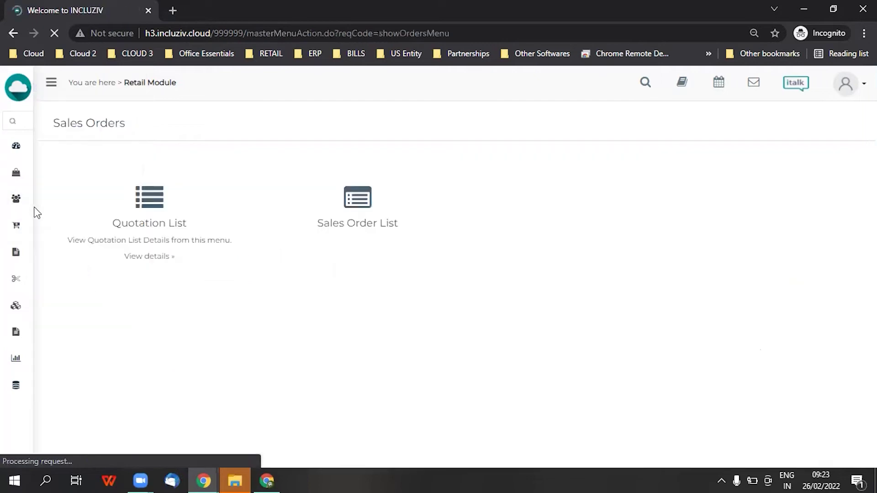
click(13, 200)
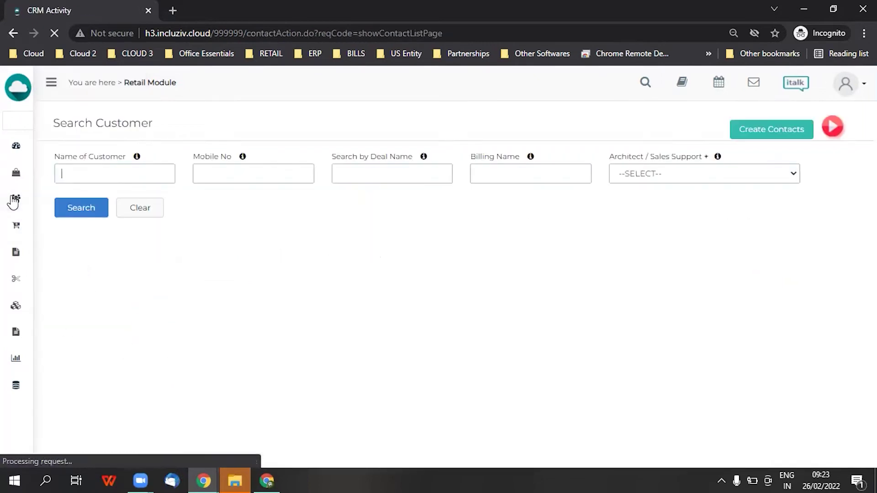
click(357, 179)
text(pa)
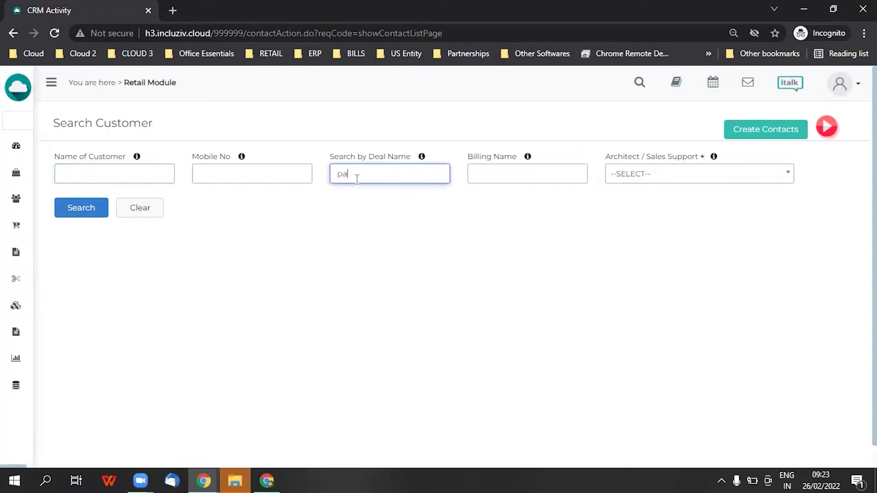
text(res)
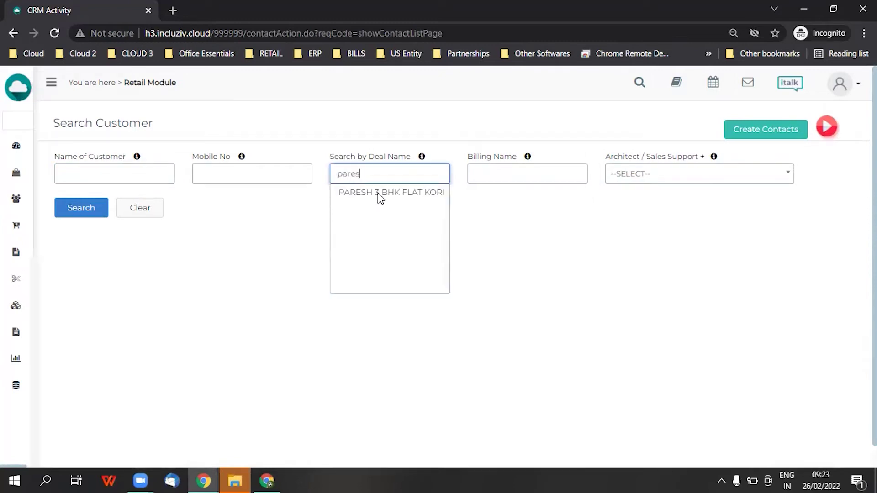
click(378, 193)
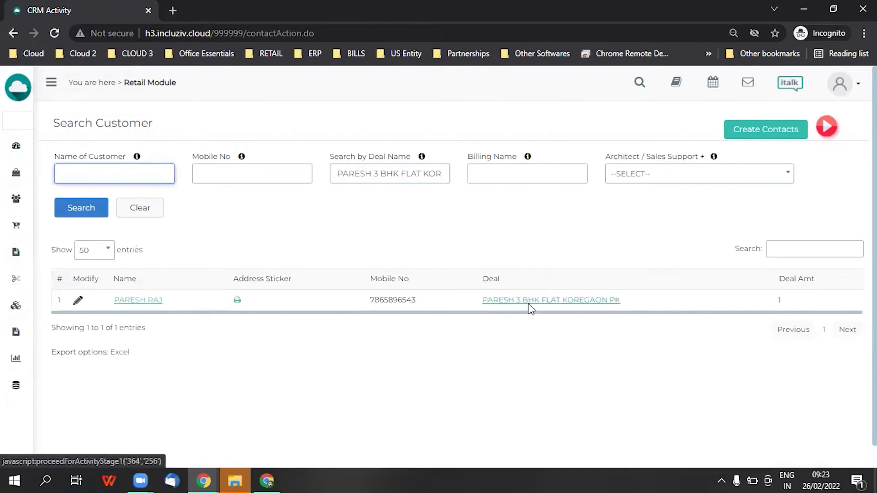
click(528, 301)
click(266, 165)
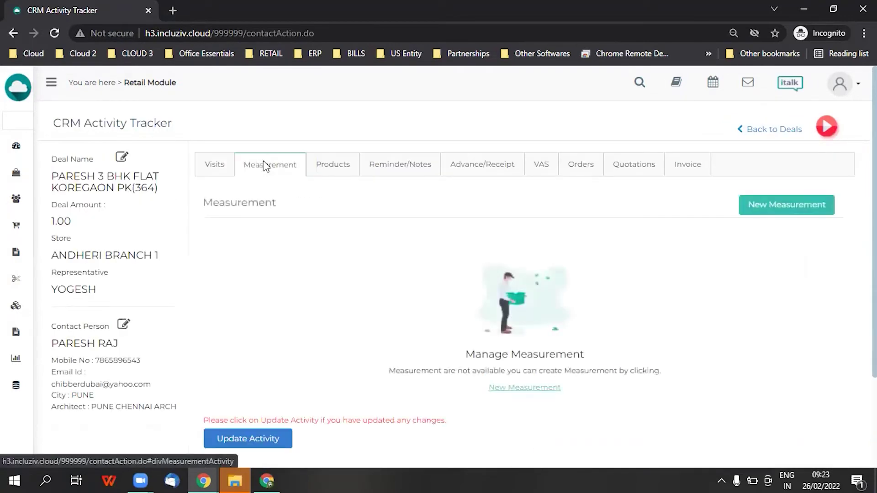
Add a MASTER BEDROOM measurement 'WINDOW LARGE' described as '8X7 FT LARGE WINDOW SUN SIDE THICK CURTAIN'
click(787, 211)
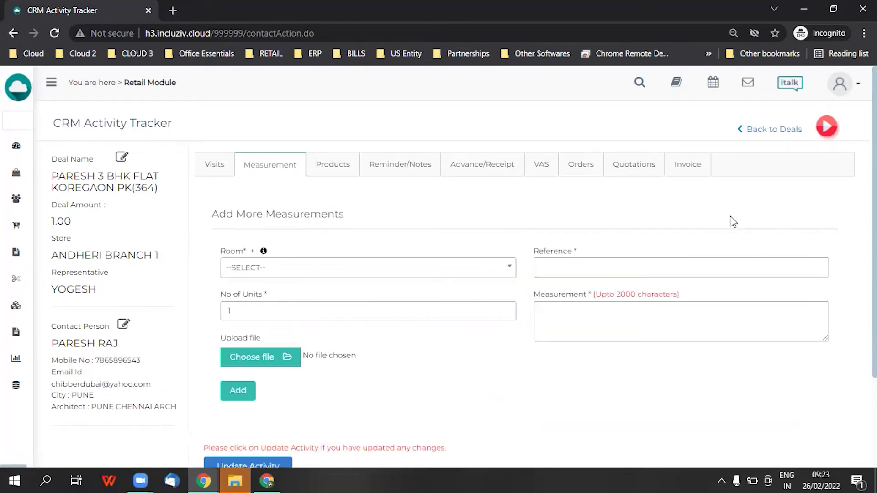
click(397, 269)
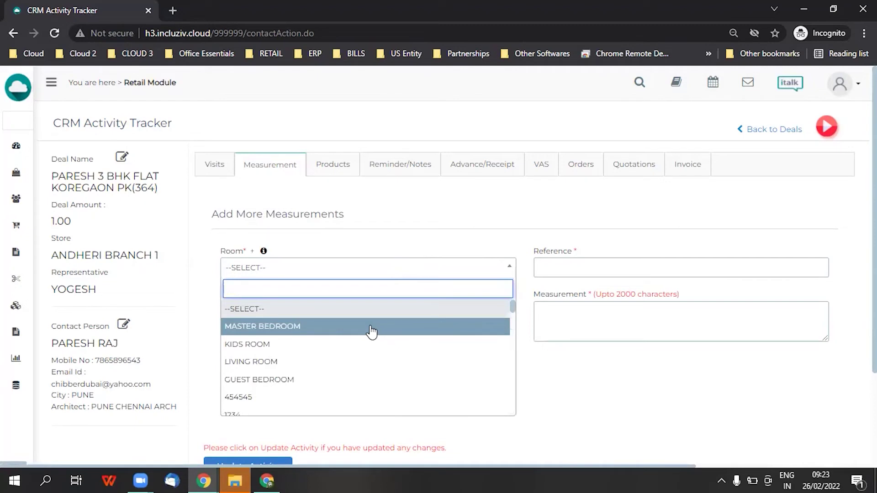
click(379, 326)
click(600, 267)
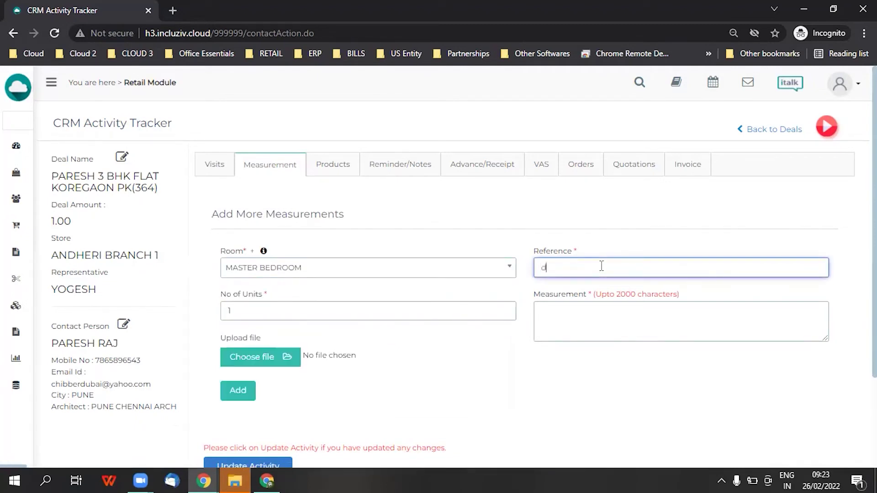
text(WINDOW LRA)
key(BackSpace)
key(BackSpace)
key(BackSpace)
text(LARGE)
key(Tab)
text(8X7)
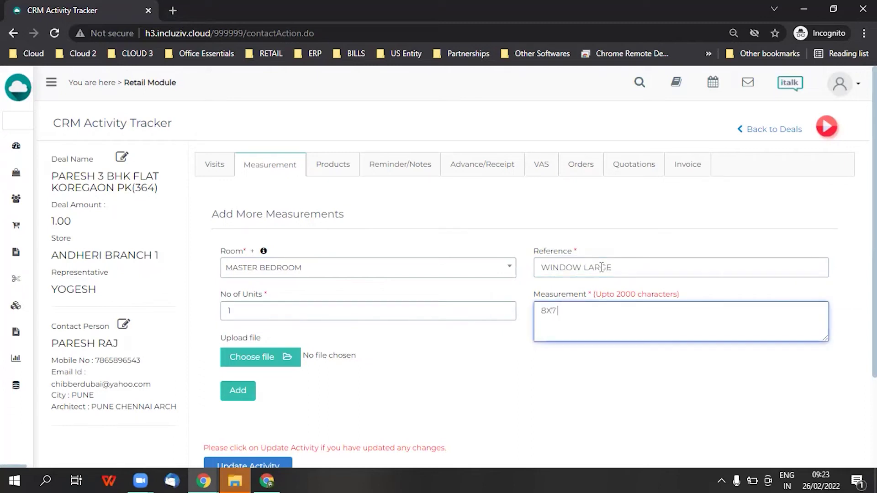
text( FT LARGE WINC)
key(BackSpace)
text(DOW SUN)
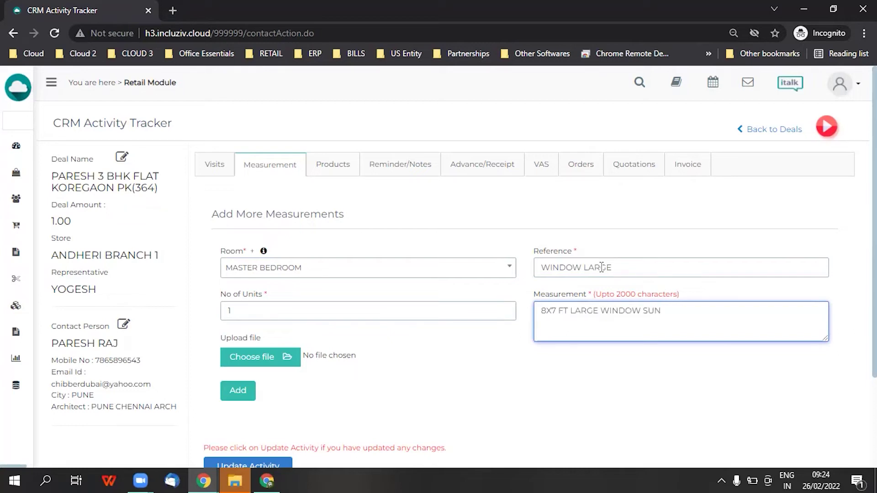
text( SIDE THICK CURTAIN)
click(239, 397)
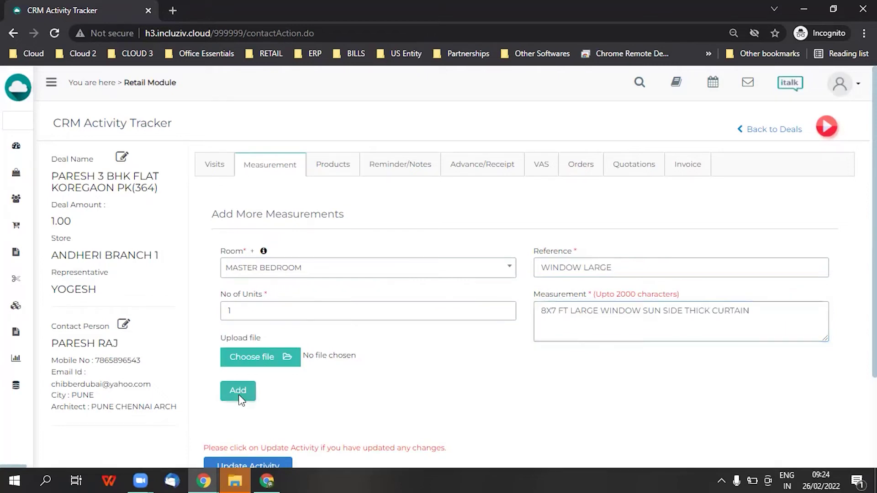
Add a LIVING ROOM measurement 'SMALL WINDOW' described as '3X LARGE WINDOW'
scroll(396, 309, down, 3)
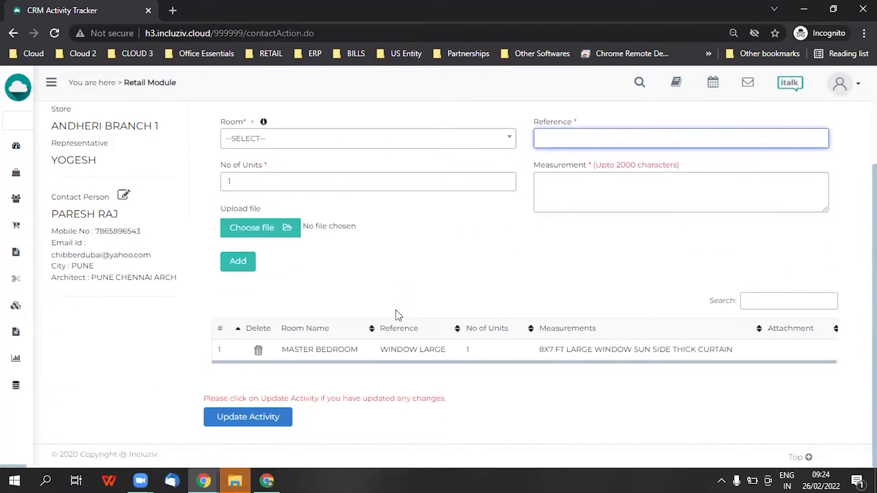
scroll(402, 293, up, 3)
scroll(413, 315, down, 3)
click(427, 138)
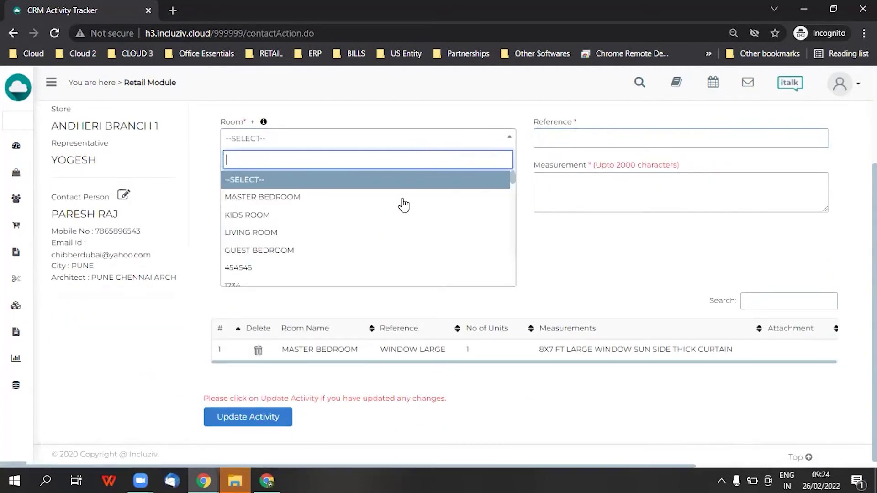
click(382, 232)
click(613, 137)
text(SMALL)
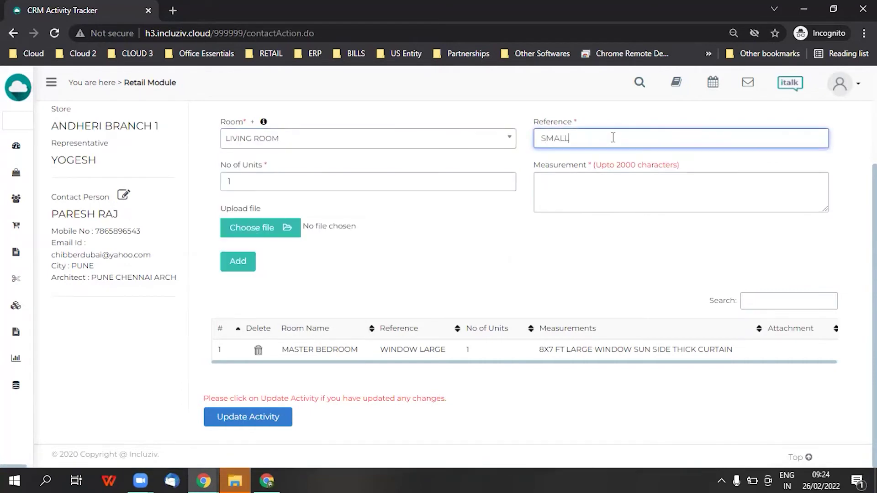
text( WINDOW)
key(Tab)
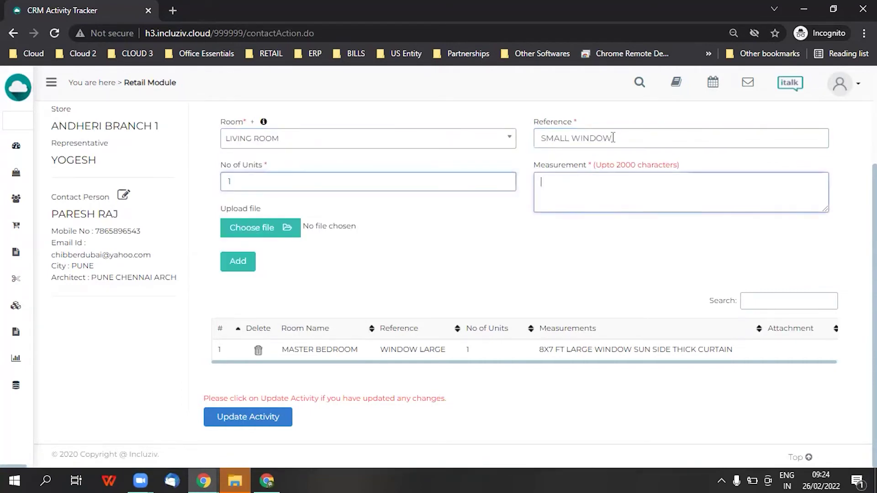
text(3X5 FT)
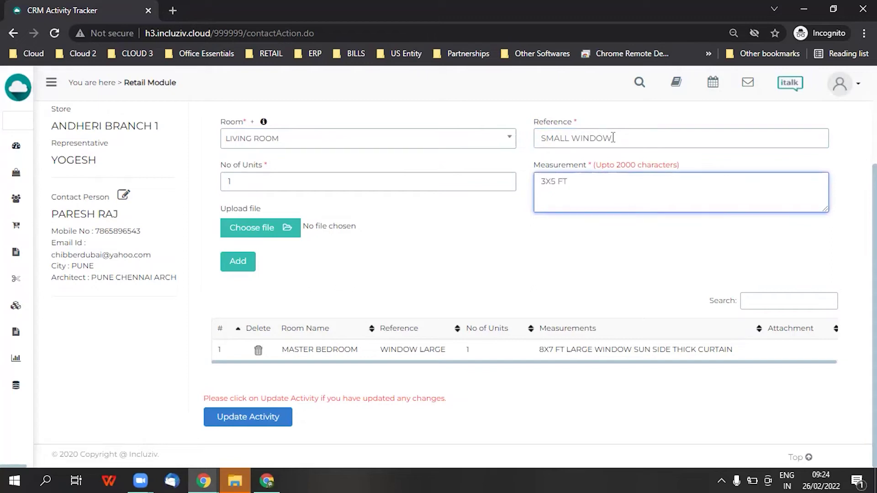
text(LARGE WINDOW)
click(237, 261)
Add a KIDS ROOM measurement 'SMALL WINDOW' of 'X SQ FT', save the measurements, and view Products
click(370, 149)
click(347, 208)
click(577, 138)
text(SMALL WINDOW)
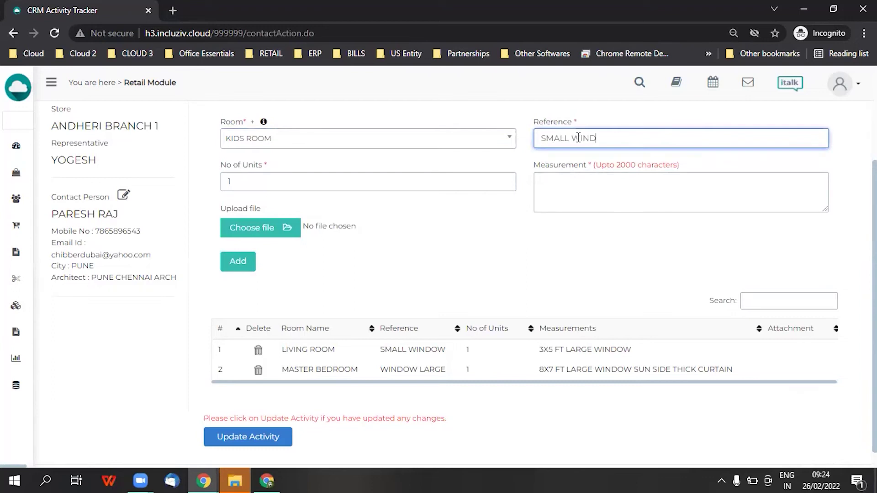
click(601, 184)
text(X SQ FT)
click(238, 261)
scroll(249, 366, down, 1)
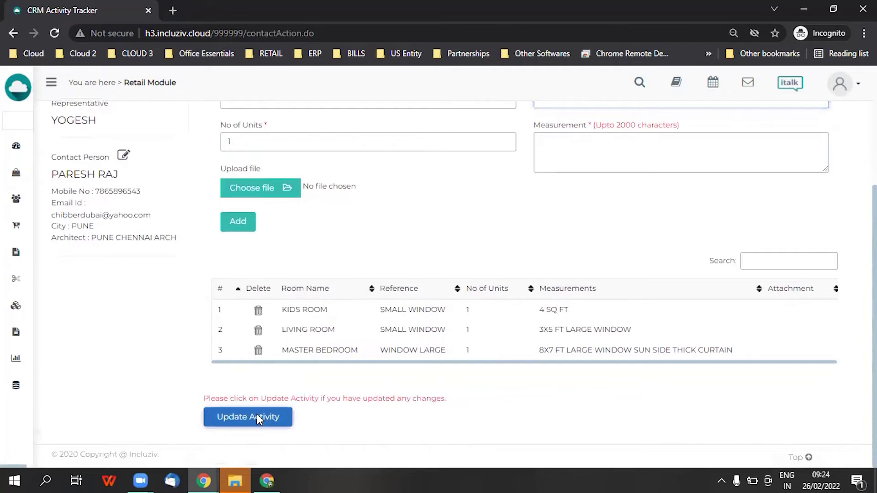
click(257, 417)
click(334, 169)
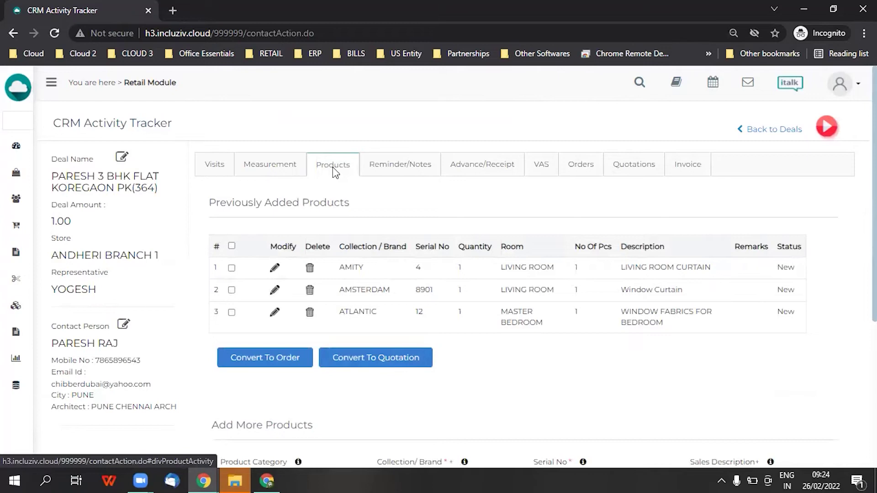
Select all three products (AMITY-4, AMSTERDAM-8901, ATLANTIC-12) and convert them into a quotation
click(276, 268)
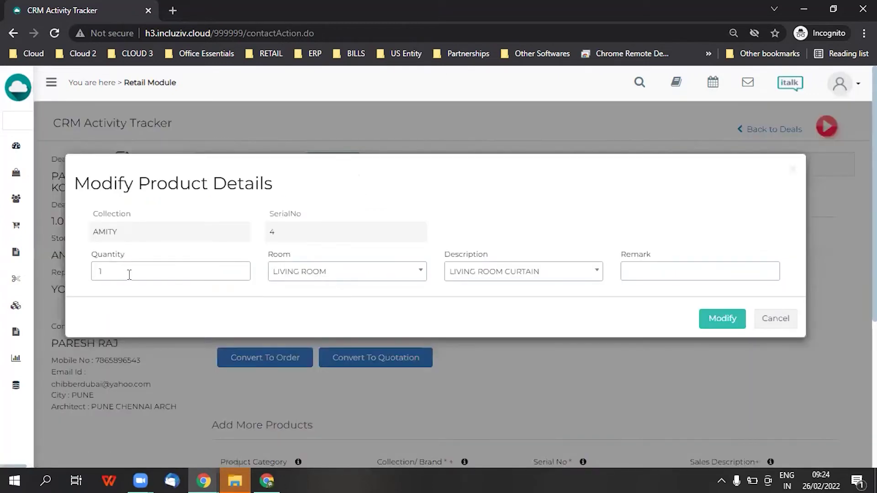
click(793, 170)
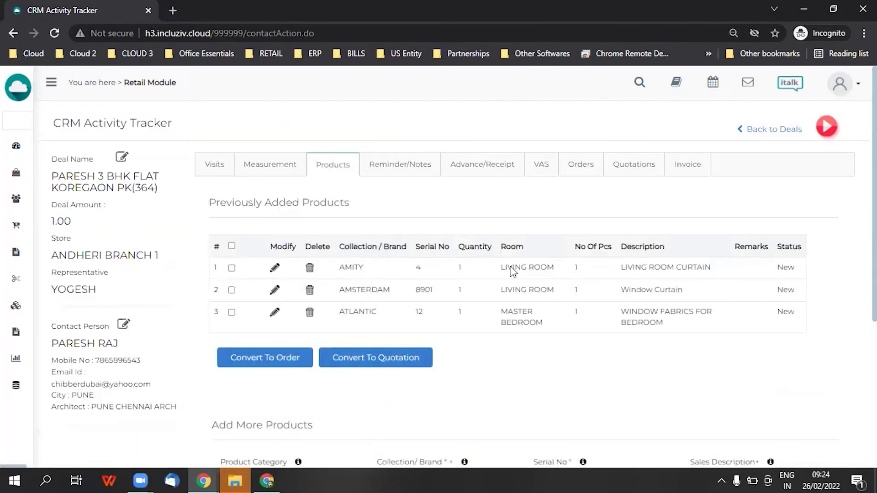
click(232, 246)
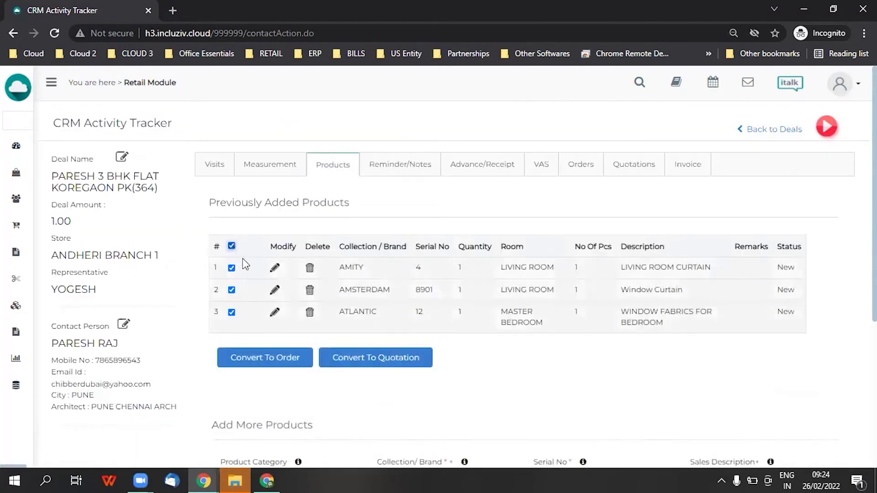
click(360, 362)
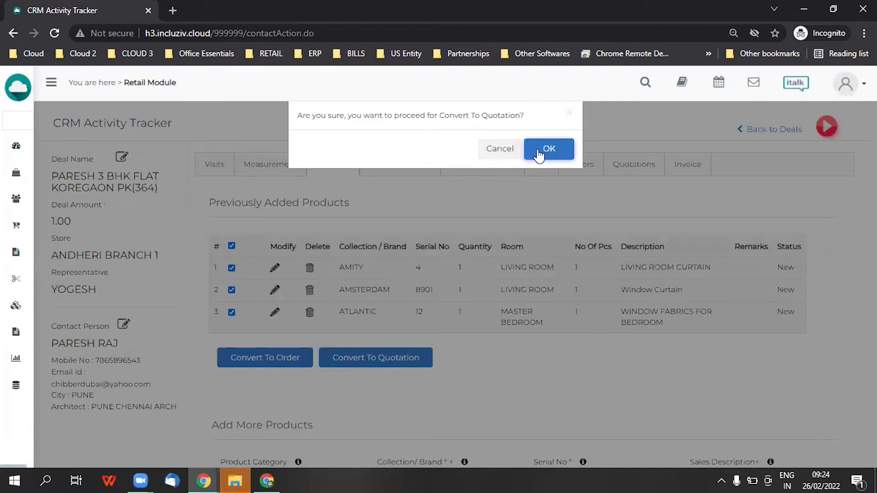
click(539, 153)
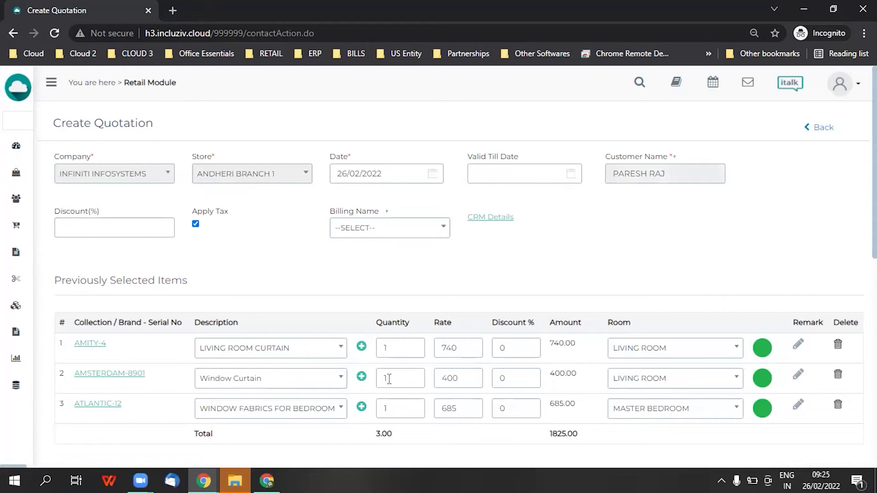
scroll(399, 370, down, 2)
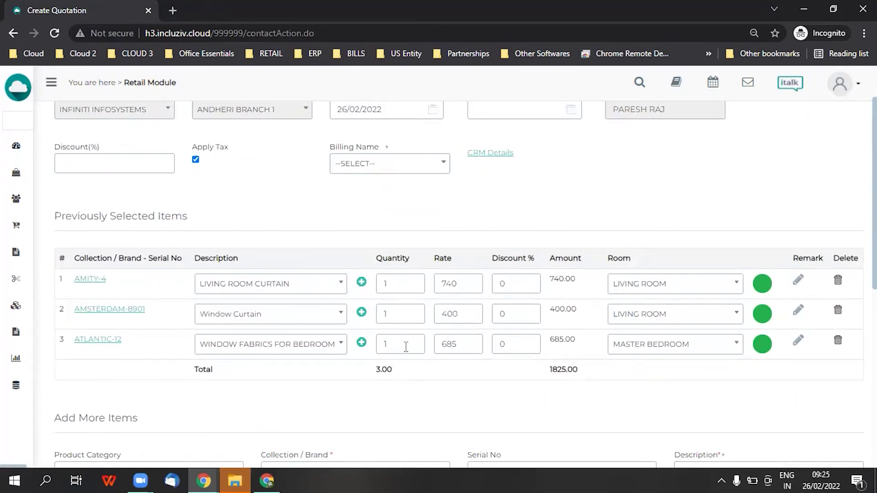
scroll(405, 347, up, 2)
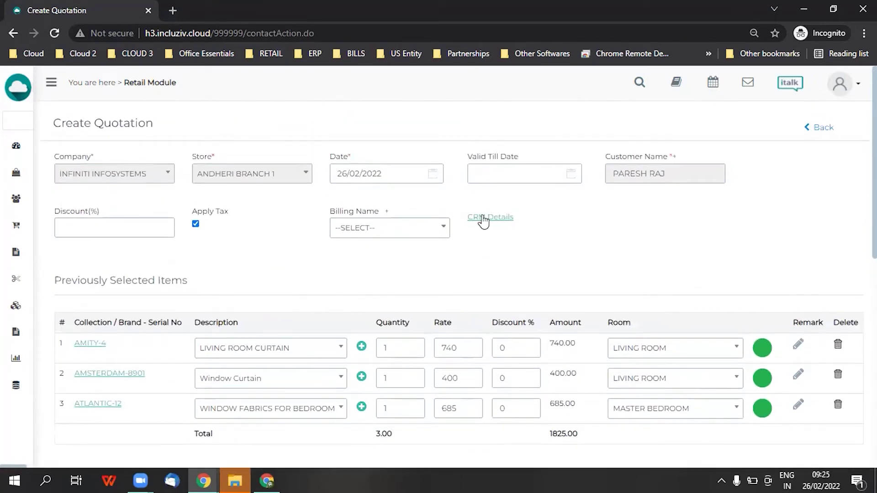
click(483, 219)
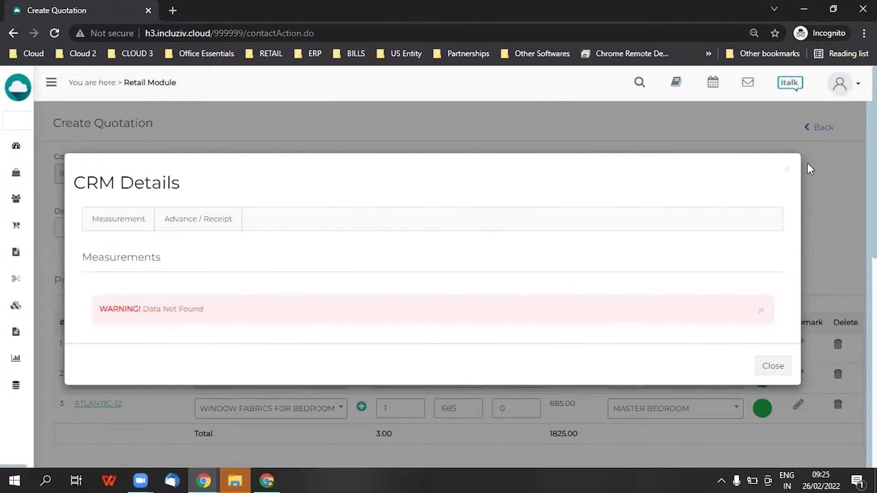
click(787, 172)
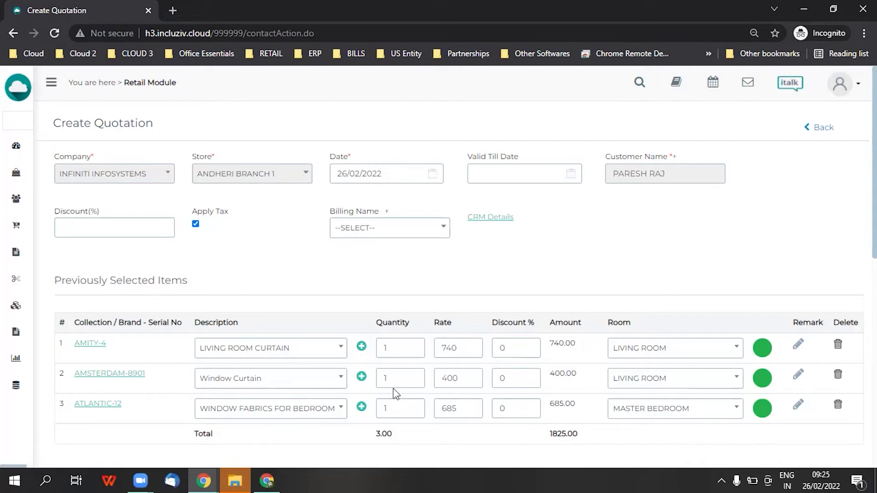
Set the item quantities to 15.75 for AMITY, 10 for Window Curtain and 14 for ATLANTIC
click(403, 350)
text(75)
click(410, 378)
text(0)
click(404, 409)
text(4)
click(434, 450)
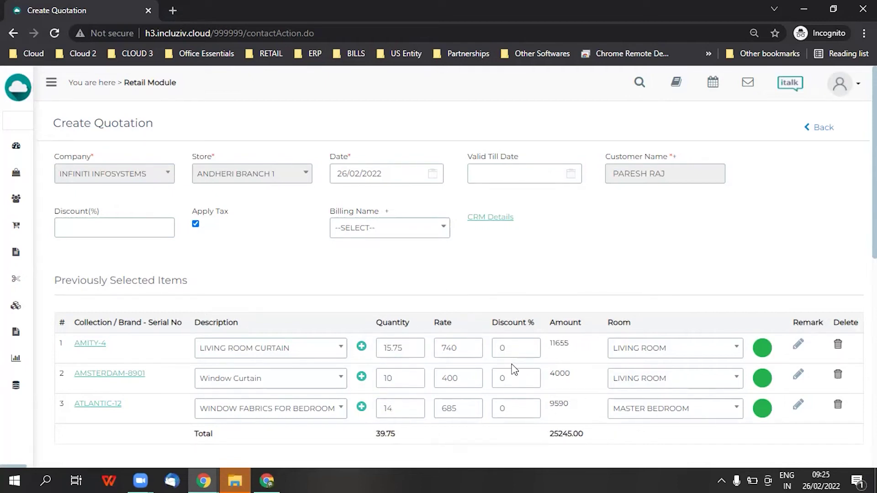
Give AMITY a 5% discount and try 50% then 60% on ATLANTIC, dismissing the maximum-discount warning
drag(506, 349, 496, 349)
text(5)
click(515, 429)
click(503, 411)
click(500, 445)
click(517, 409)
key(BackSpace)
key(BackSpace)
text(60)
key(Tab)
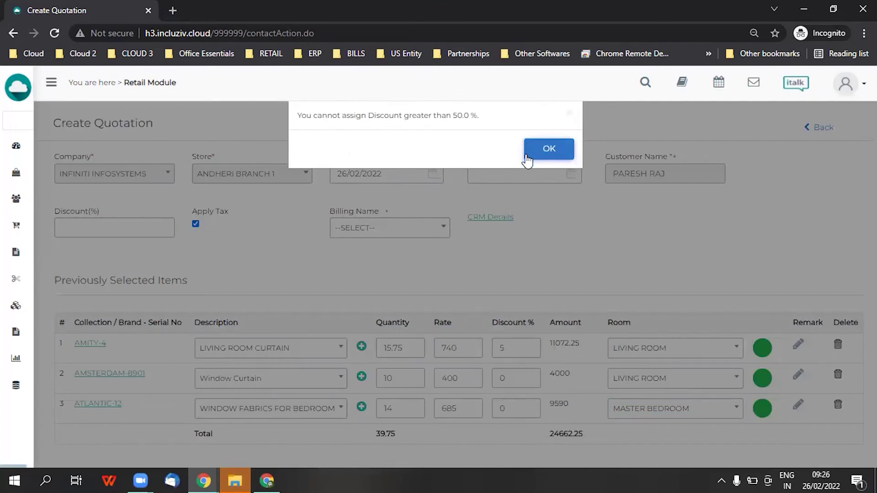
click(543, 159)
Try 50% discounts on Window Curtain and AMITY, then restore AMITY to 5% for a 24662.25 total
click(499, 384)
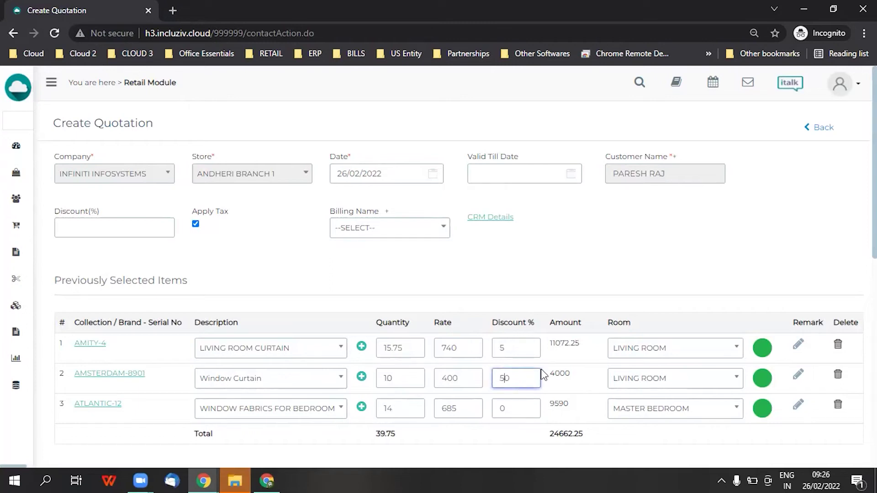
click(646, 445)
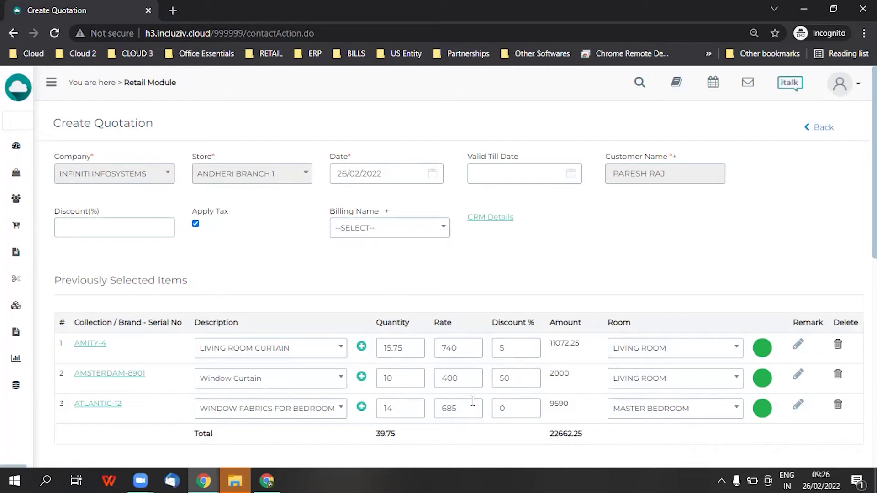
click(518, 381)
click(514, 353)
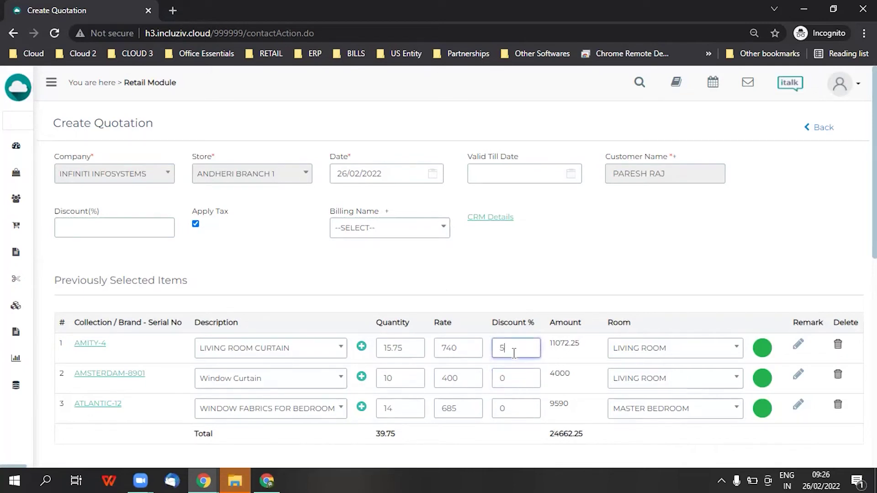
click(591, 352)
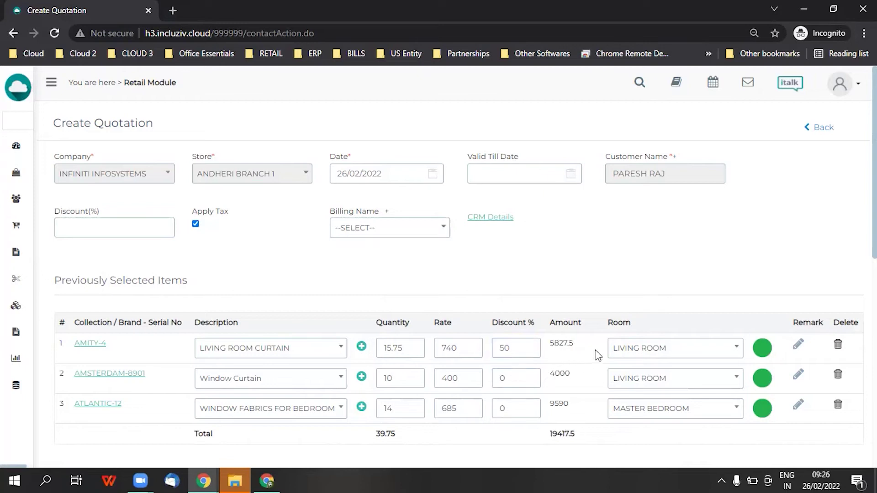
click(526, 347)
click(628, 455)
scroll(749, 434, down, 4)
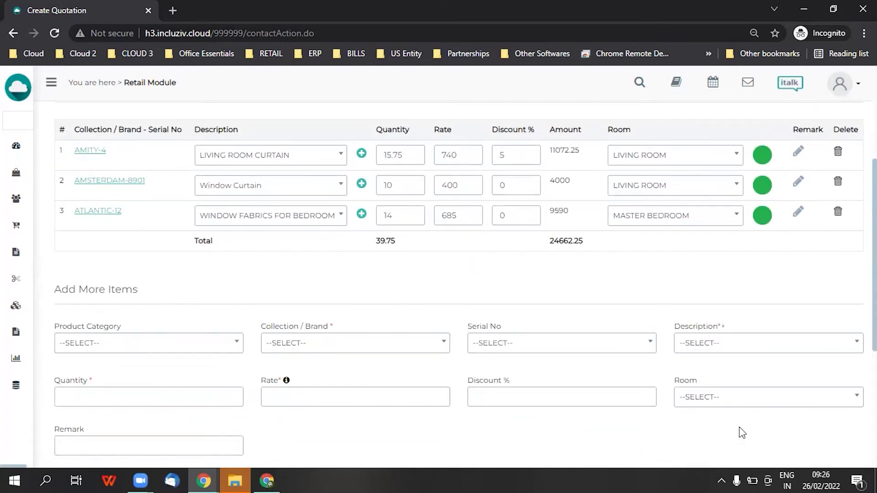
scroll(740, 431, up, 3)
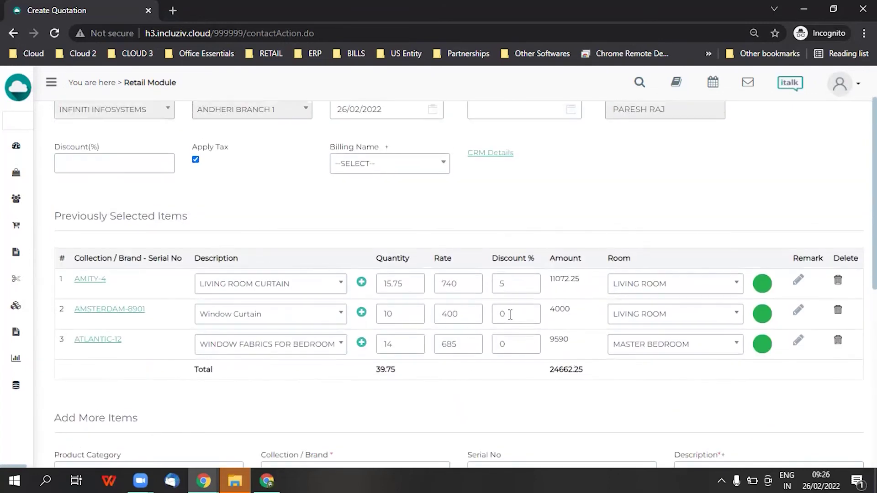
scroll(492, 359, down, 5)
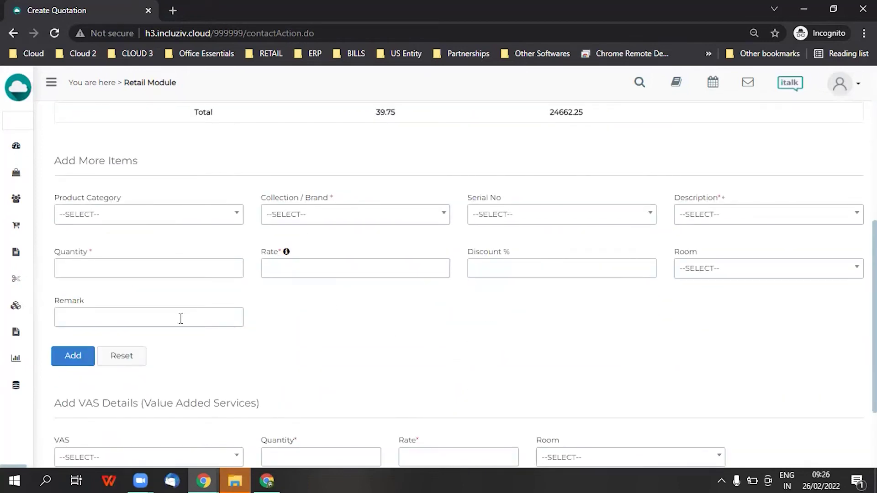
scroll(181, 319, down, 2)
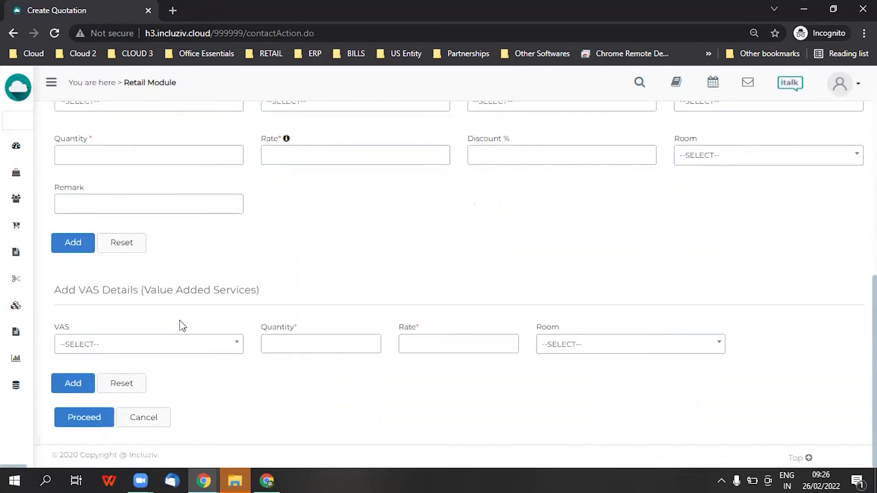
Add the CURTAIN EYELET service for the MASTER BEDROOM to the quotation
click(193, 348)
text(CU)
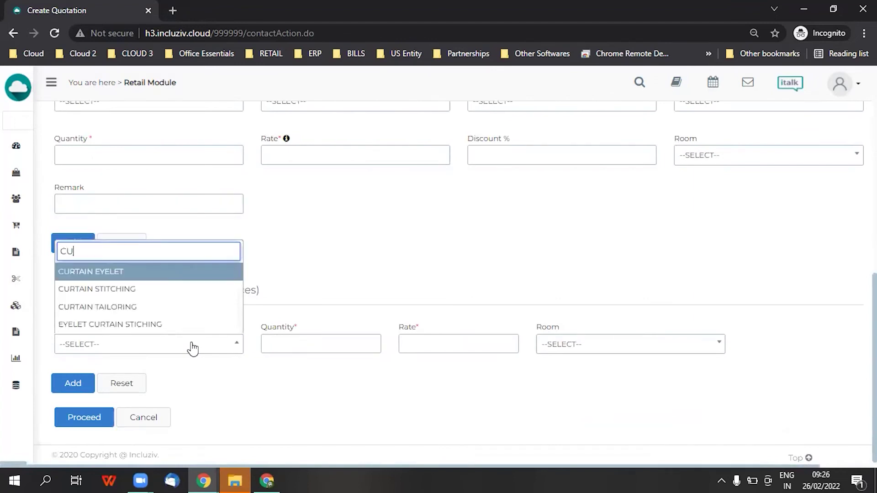
key(Return)
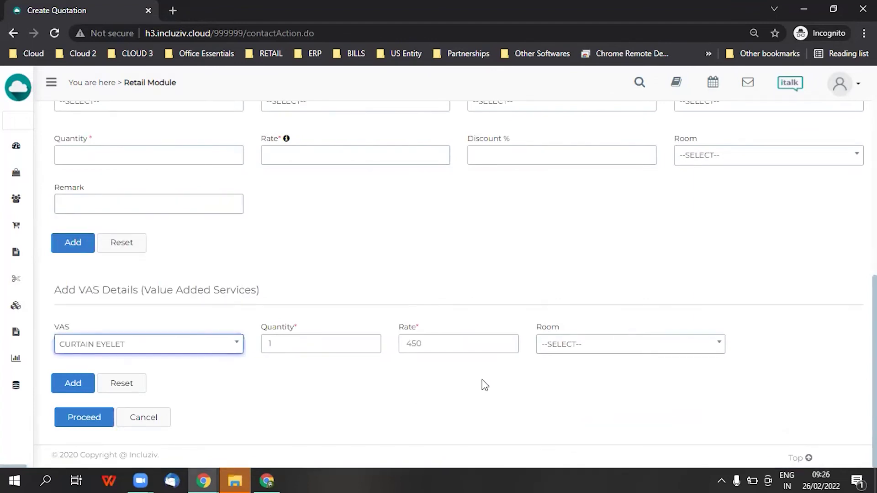
click(558, 349)
click(566, 243)
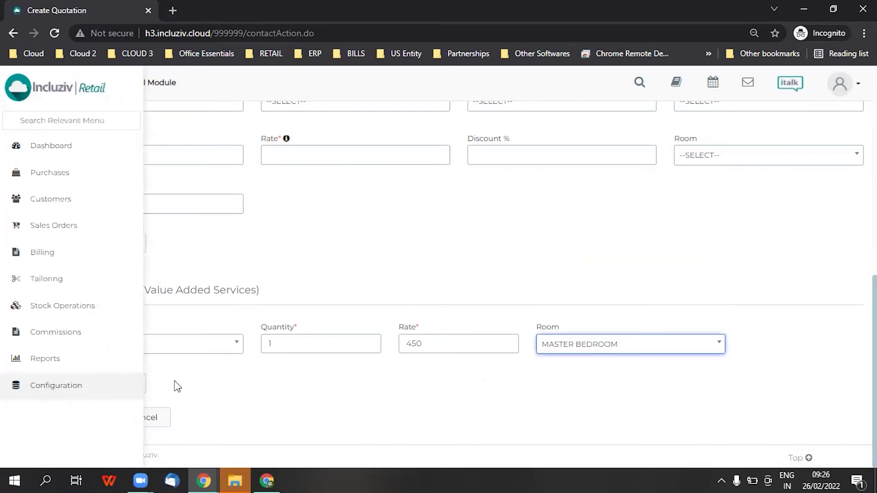
click(85, 382)
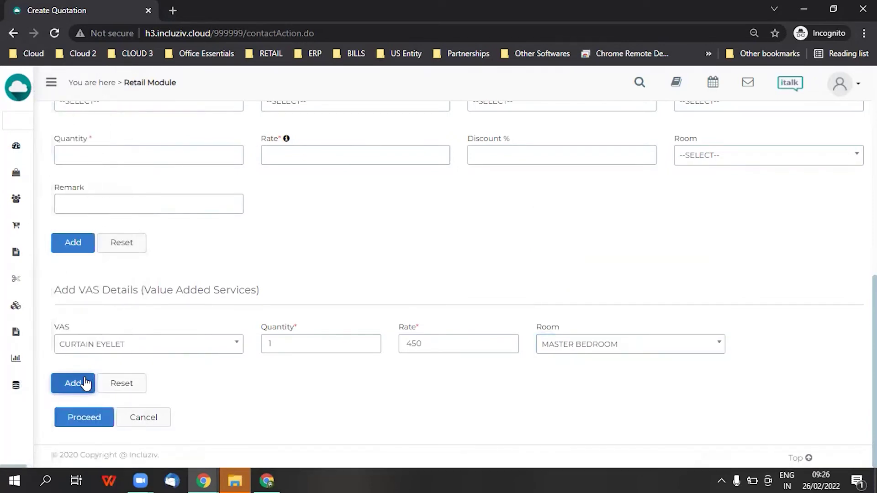
click(104, 347)
Add CURTAIN STITCHING for the LIVING ROOM, quantity 2 at 300, and proceed to confirmation
text(CUR)
key(Down)
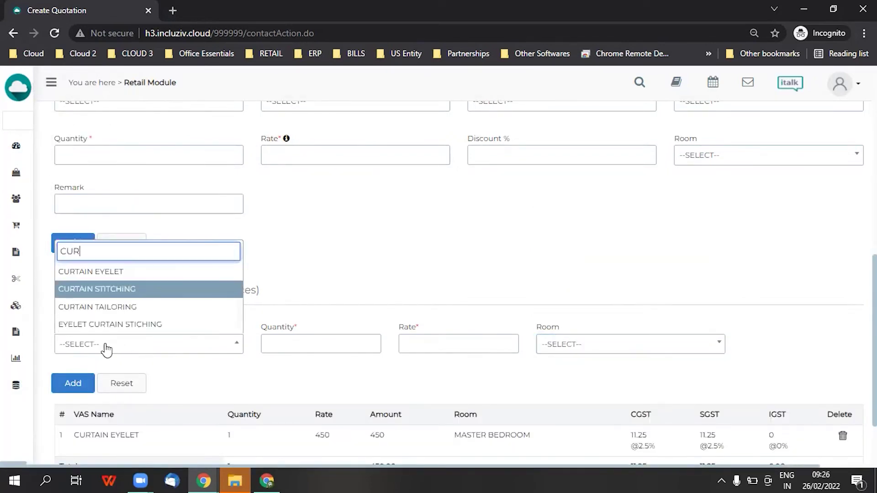
key(Return)
click(601, 347)
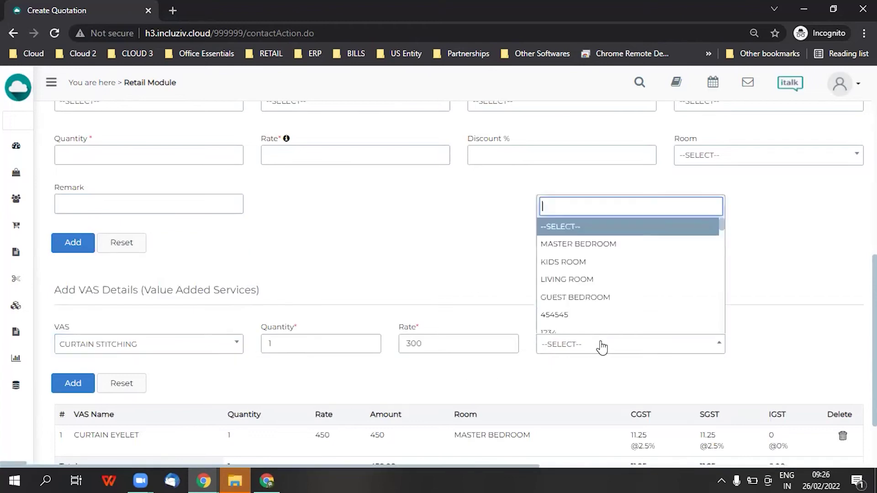
click(588, 279)
double_click(291, 343)
text(2)
click(429, 342)
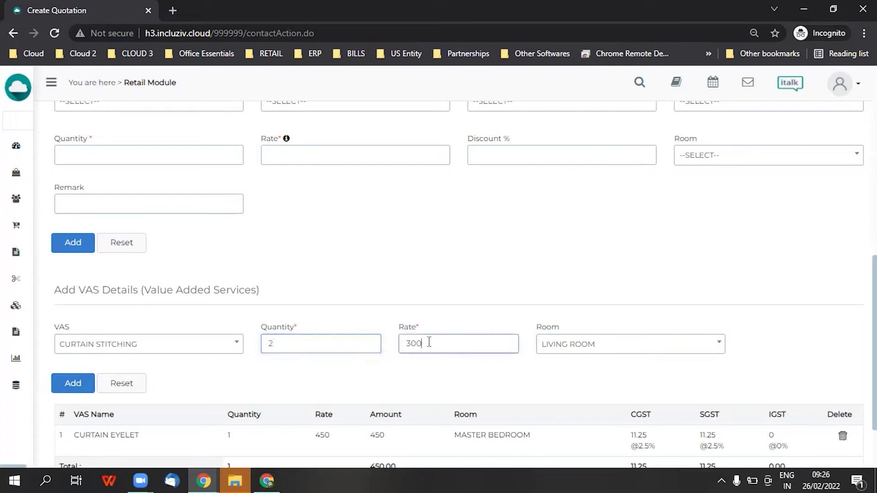
click(73, 385)
scroll(353, 305, down, 3)
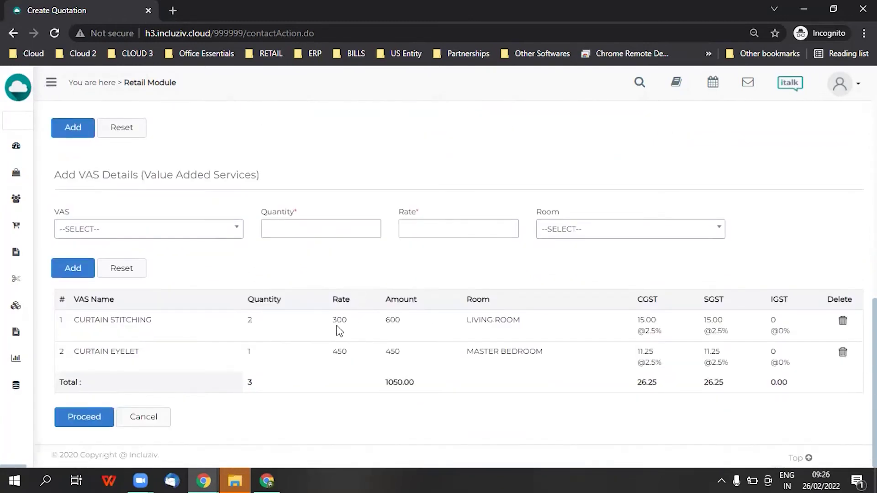
click(70, 420)
Create the 27517.87 quotation with Send Email left unticked
scroll(410, 260, down, 5)
scroll(409, 259, up, 3)
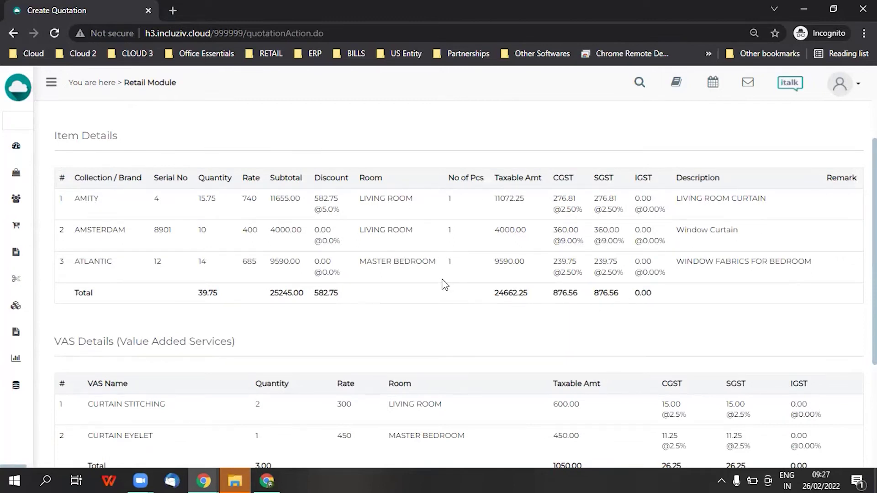
scroll(456, 300, down, 2)
scroll(454, 300, down, 2)
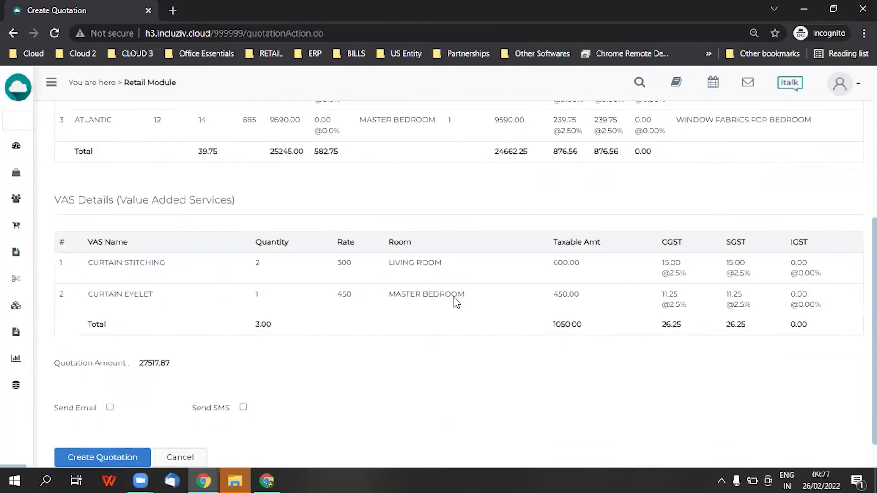
click(110, 367)
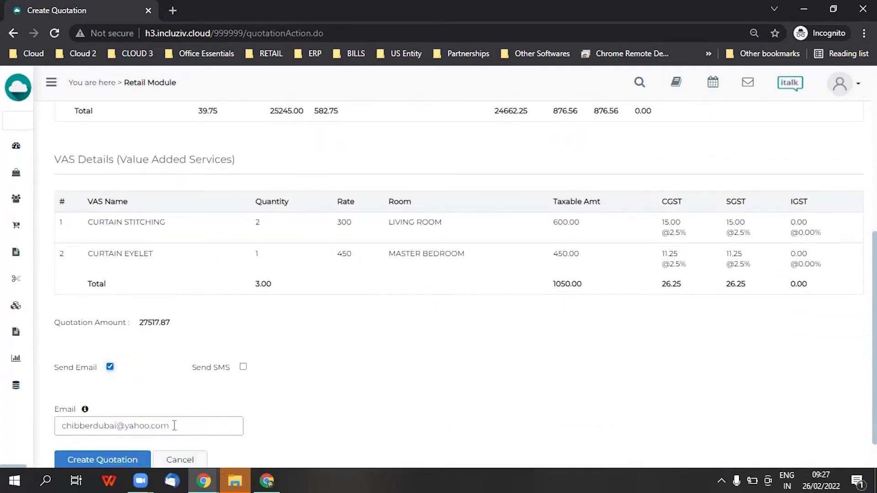
click(110, 367)
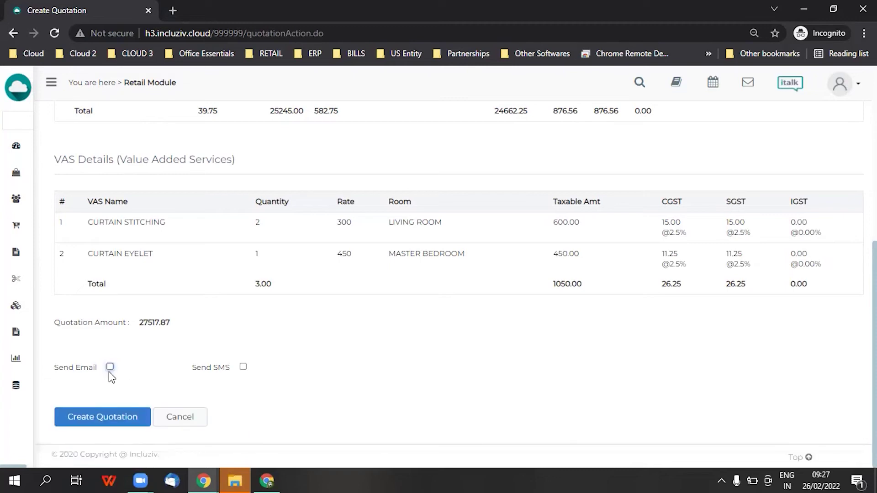
click(120, 422)
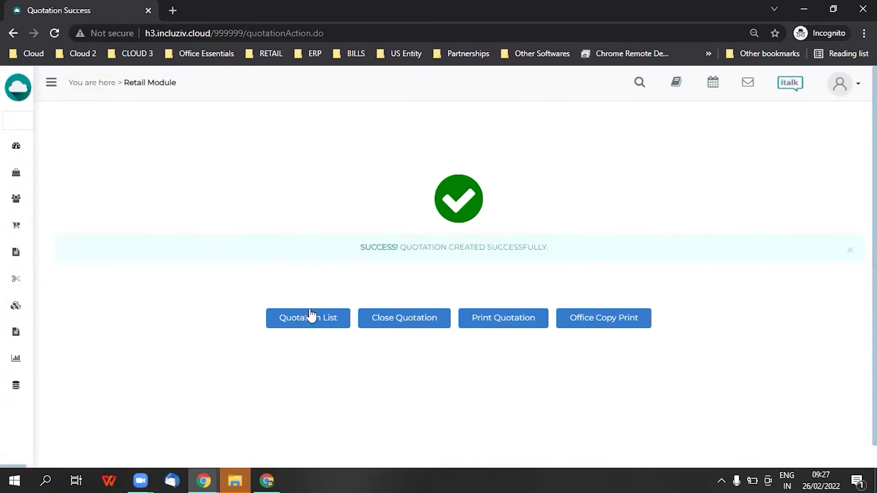
click(524, 325)
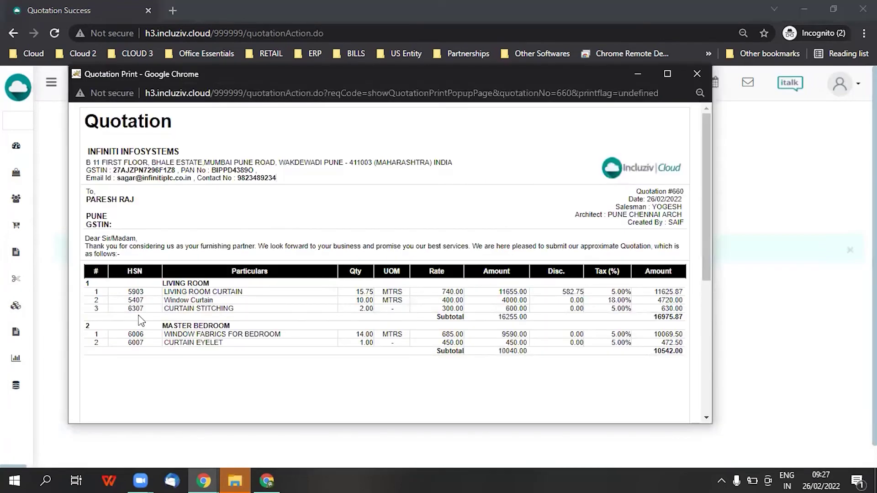
drag(169, 292, 230, 305)
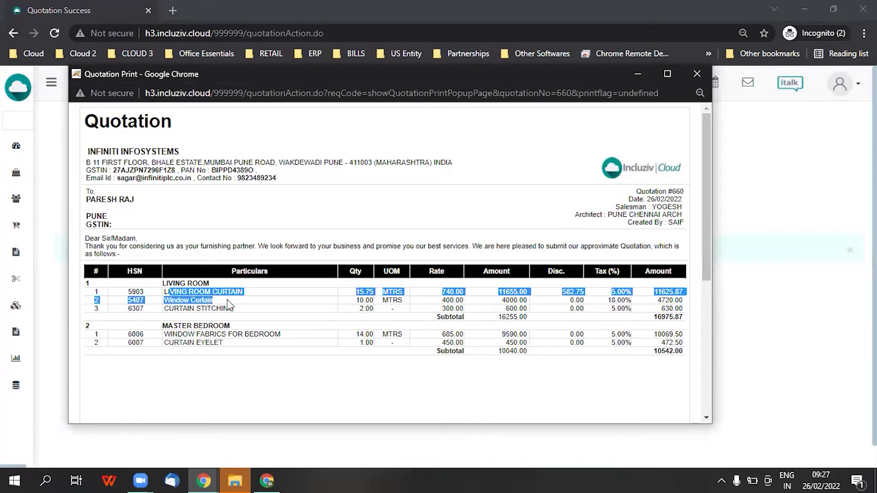
click(170, 283)
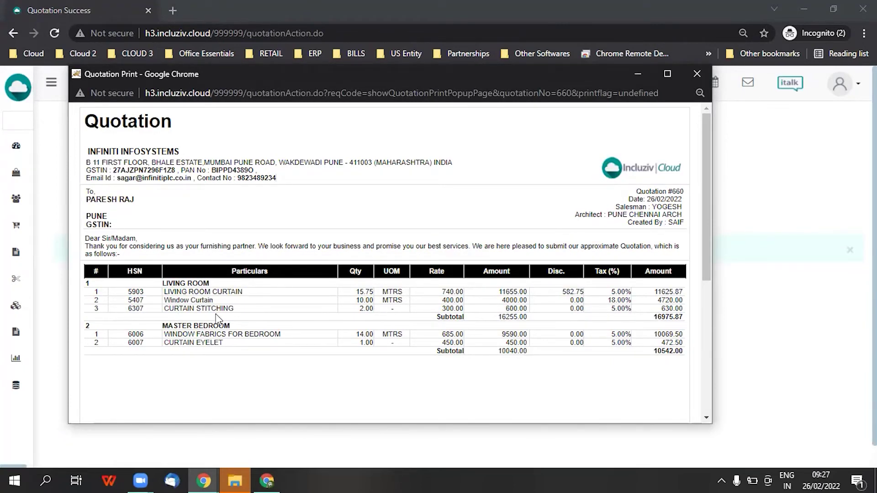
drag(359, 292, 391, 300)
click(395, 302)
double_click(654, 316)
click(196, 325)
double_click(668, 351)
scroll(632, 315, down, 5)
drag(126, 369, 154, 373)
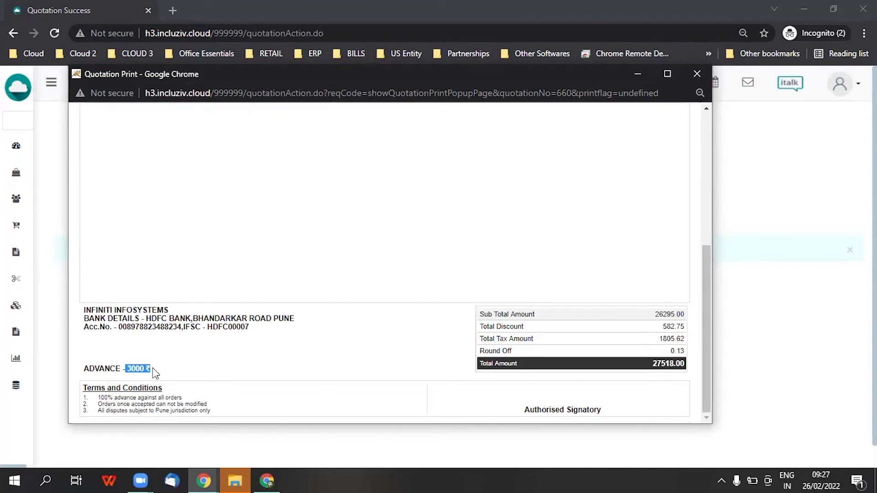
drag(653, 364, 682, 363)
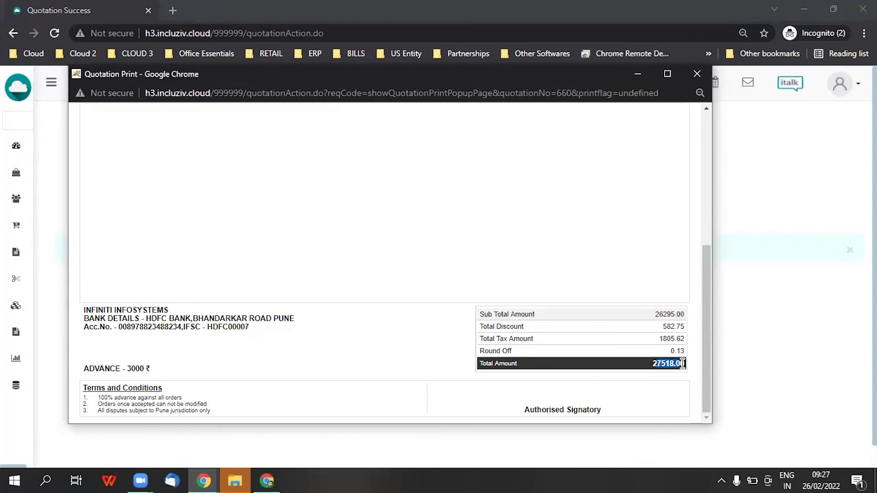
scroll(222, 429, up, 3)
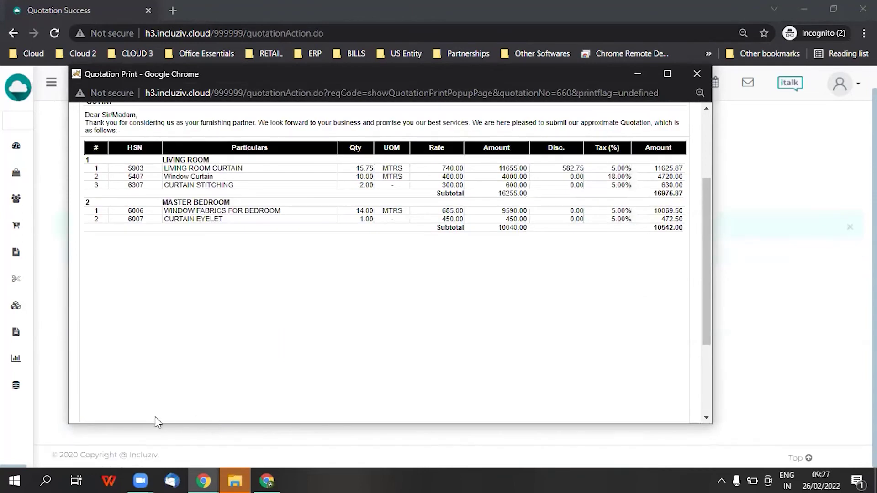
scroll(158, 370, down, 3)
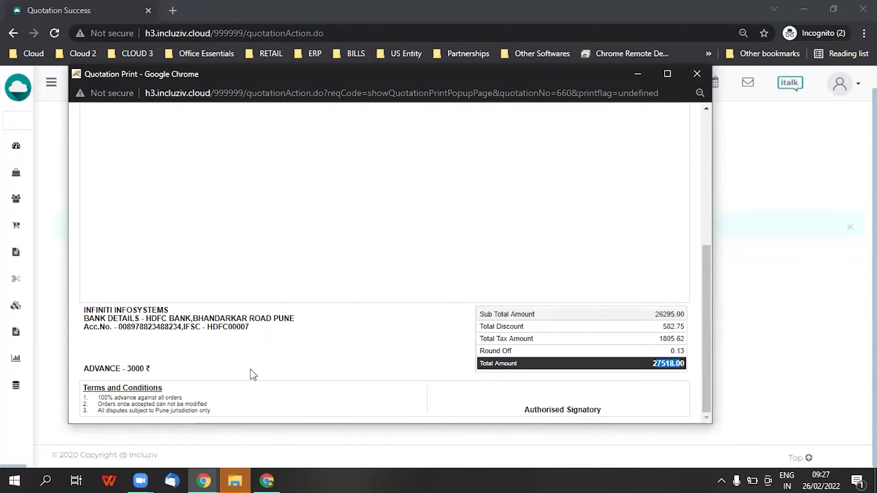
scroll(253, 375, up, 5)
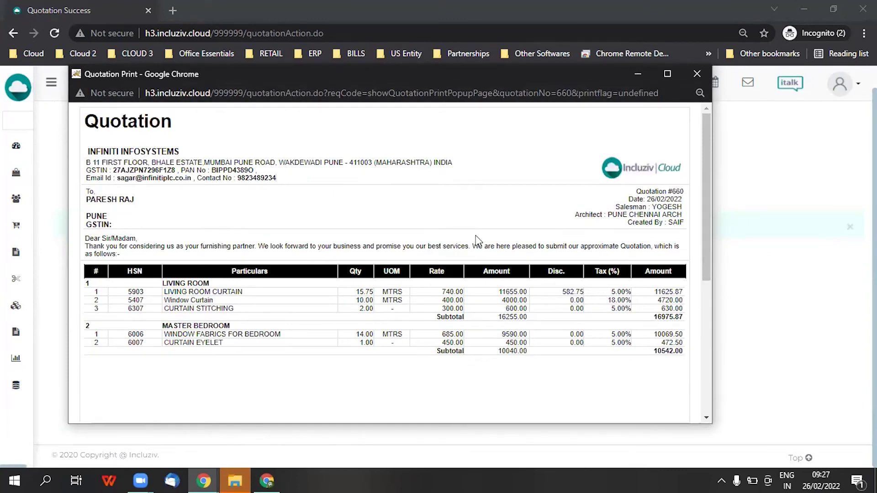
click(696, 74)
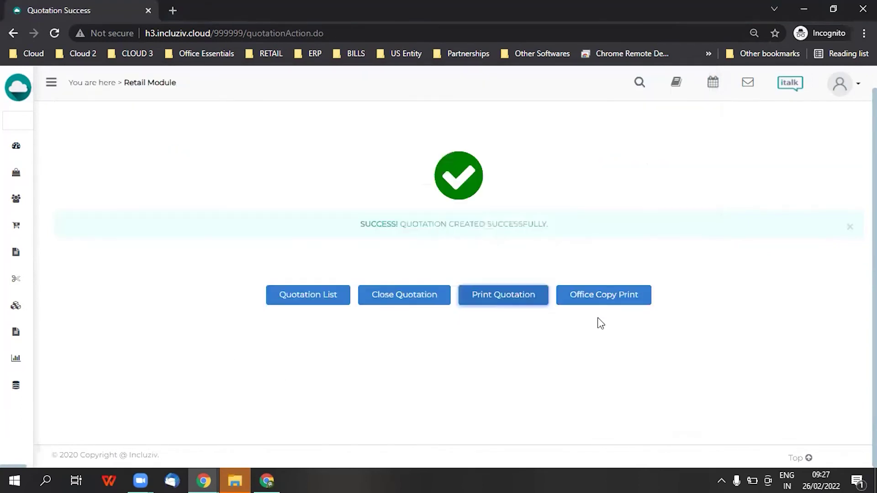
Review the office-copy printout of quotation 660, totalling 27518.00, then close the preview
click(585, 296)
drag(164, 292, 189, 295)
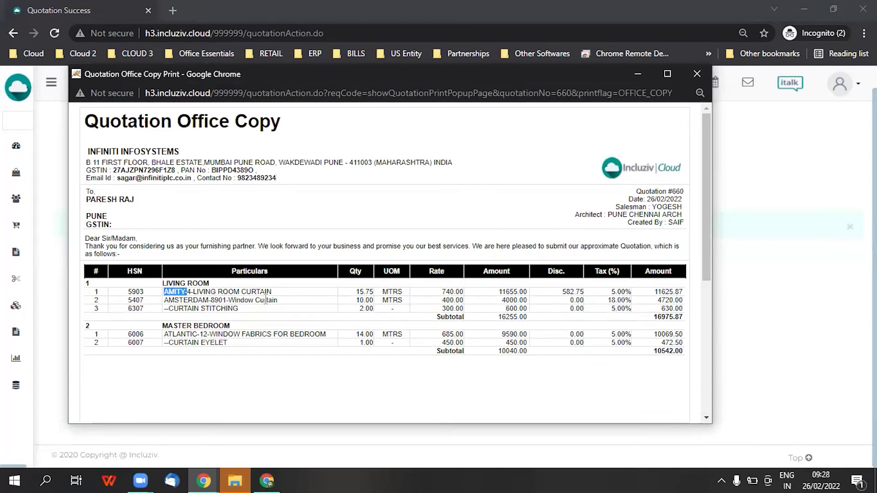
drag(164, 300, 282, 306)
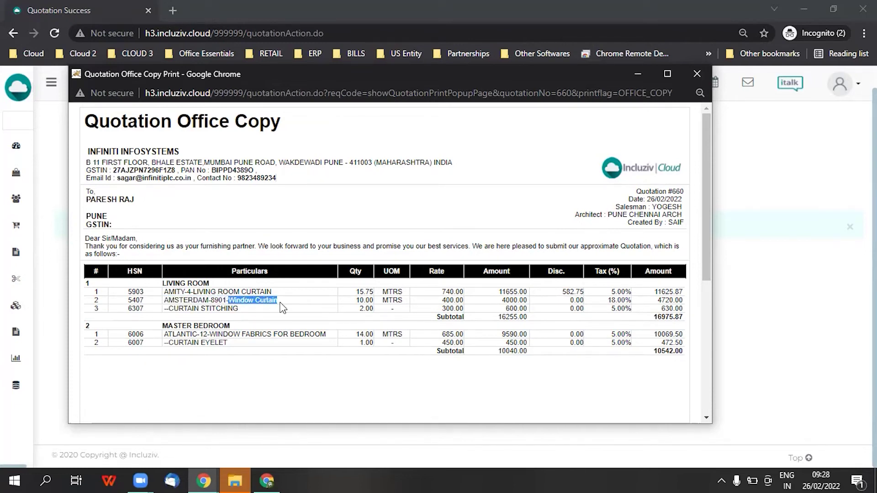
drag(163, 341, 191, 328)
click(225, 339)
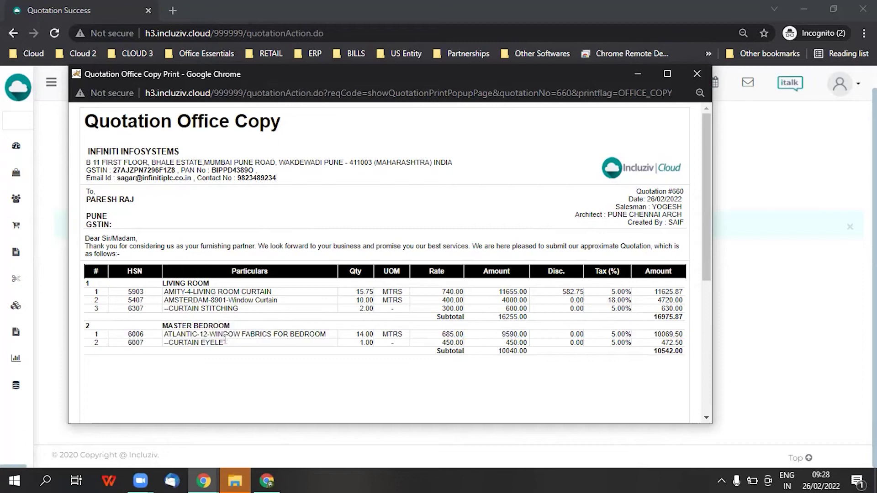
scroll(502, 340, down, 5)
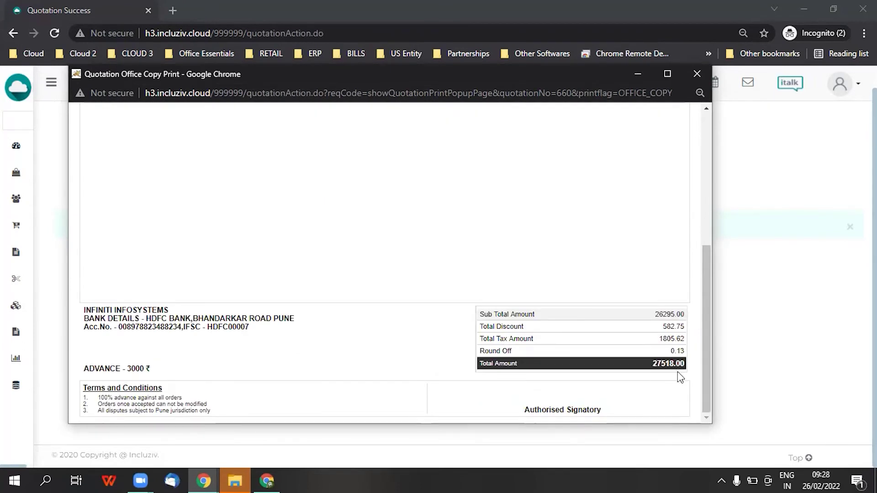
scroll(657, 370, up, 5)
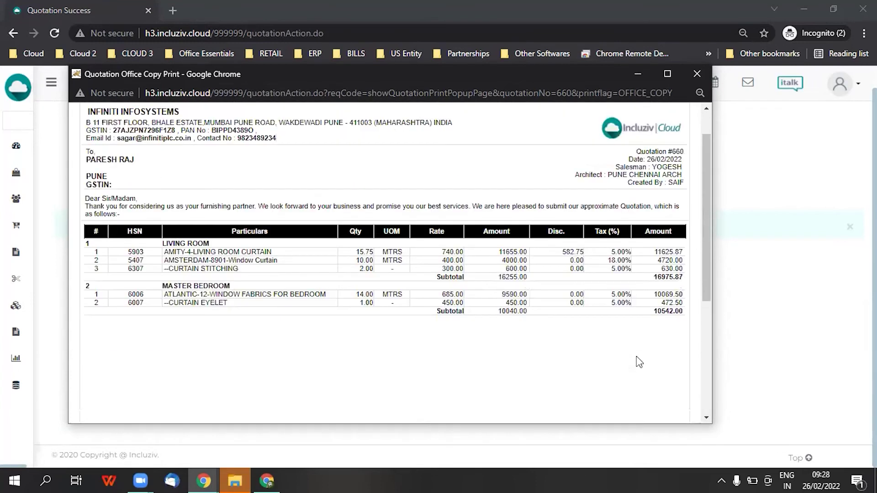
click(696, 74)
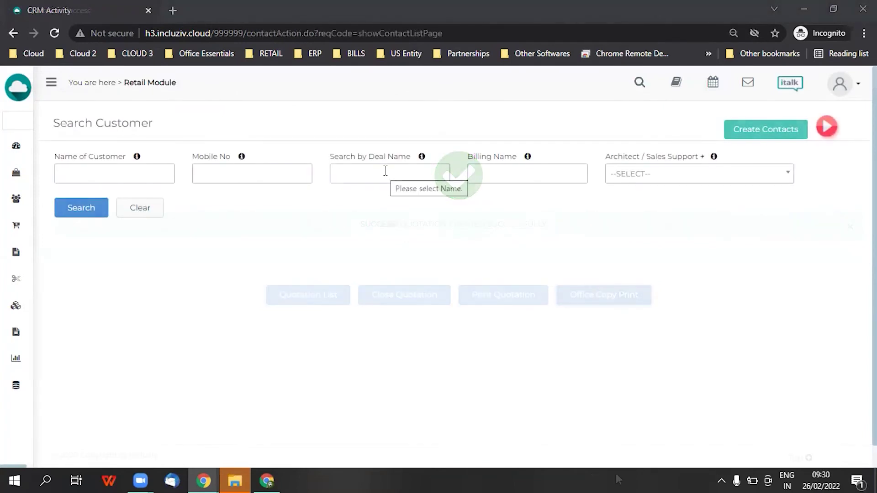
Find the customer's flat deal by name and list its quotation 660 with actions
click(384, 171)
text(PARESH)
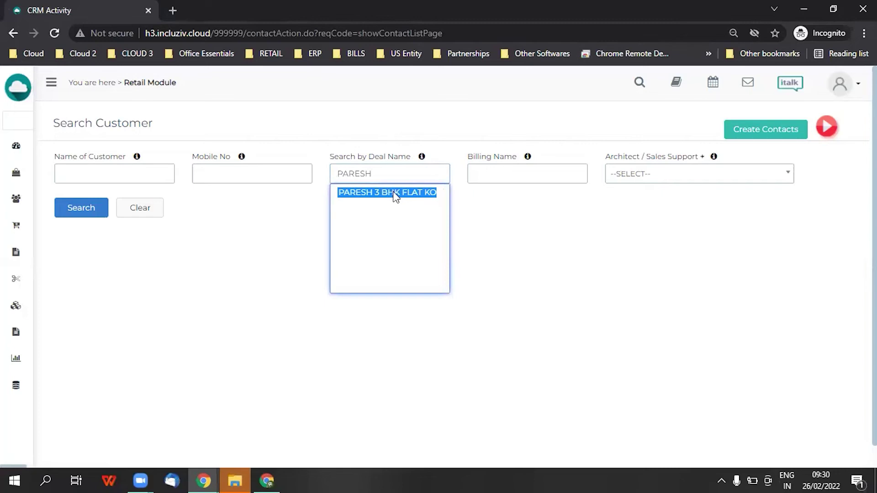
click(396, 196)
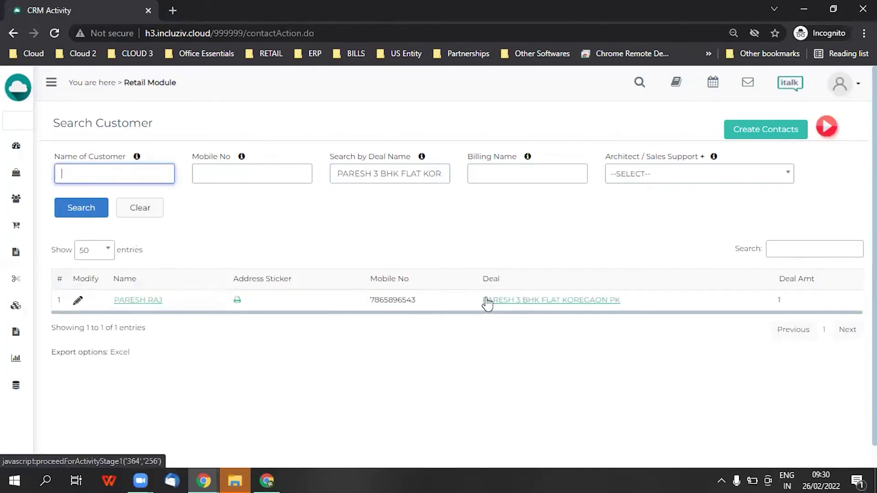
click(487, 300)
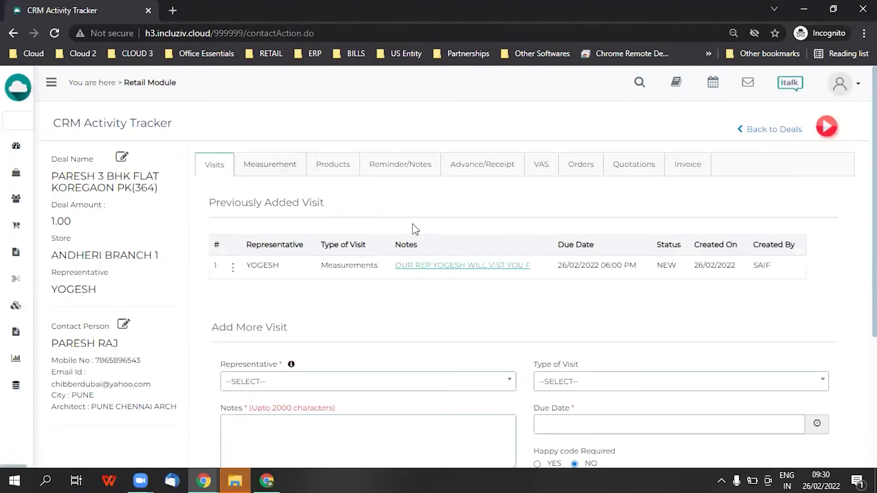
click(659, 166)
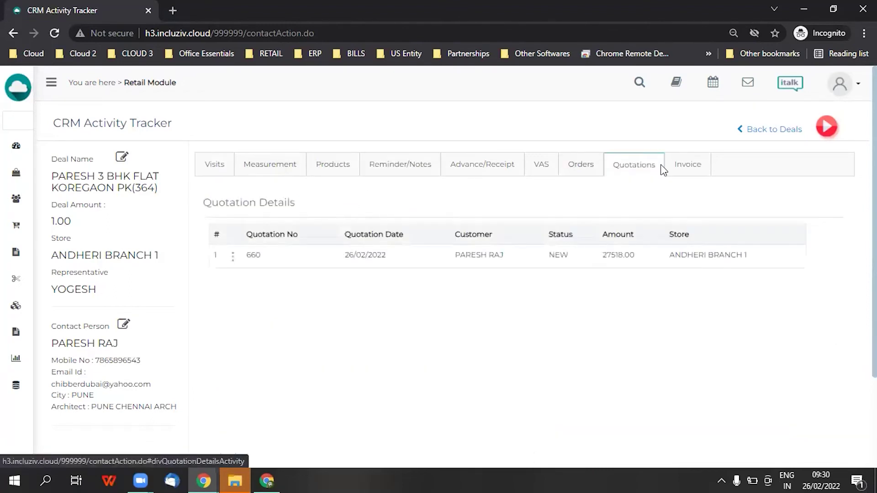
click(234, 256)
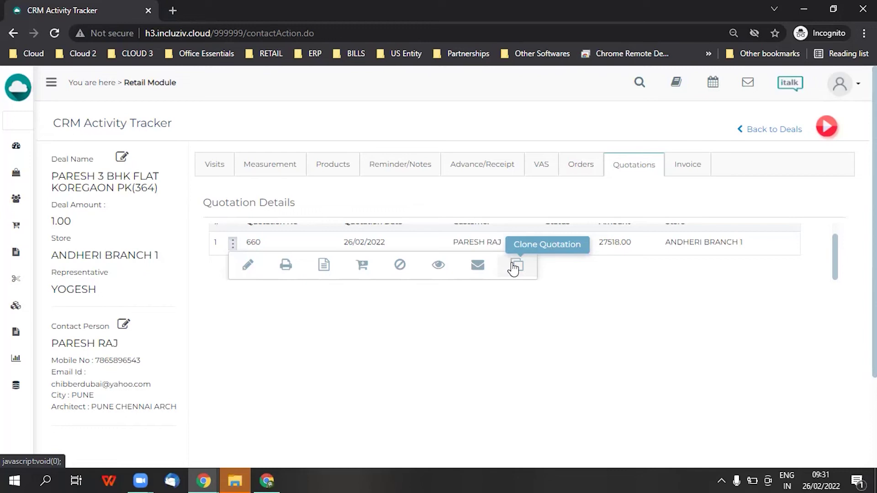
Edit quotation 660, giving the AMITY item a 7% discount and AMSTERDAM 3%
click(248, 267)
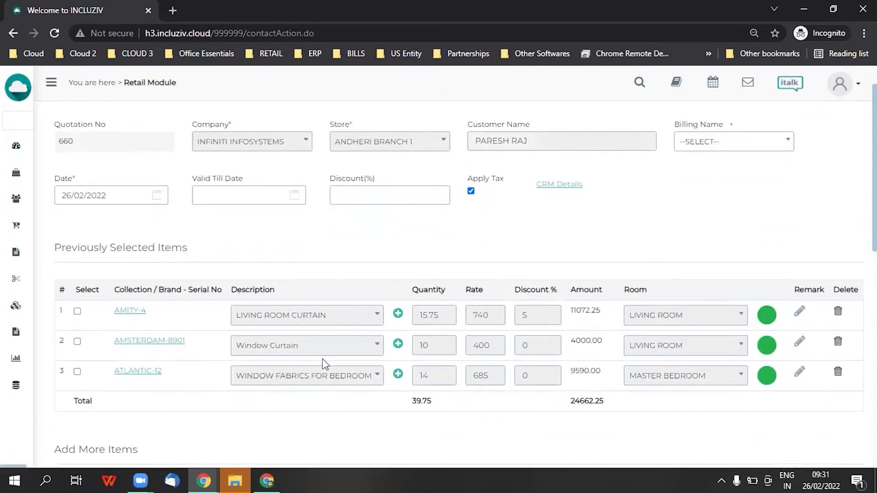
scroll(321, 358, down, 3)
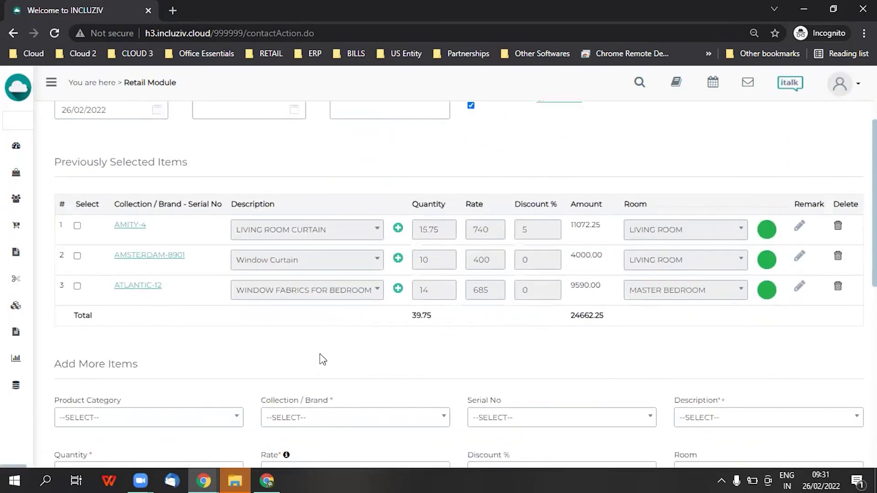
click(78, 225)
click(517, 237)
double_click(518, 238)
text(7)
click(77, 256)
double_click(528, 257)
text(3)
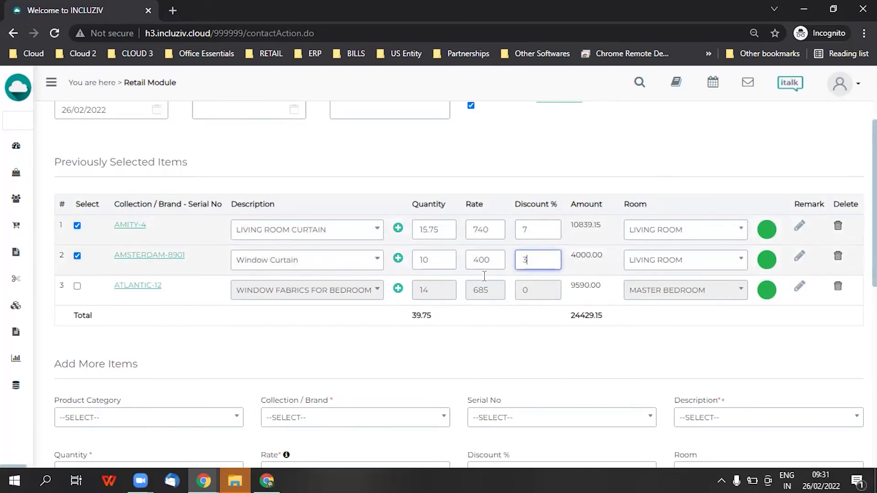
click(505, 353)
Review and save the modified quotation totalling 27131.51
scroll(506, 352, down, 10)
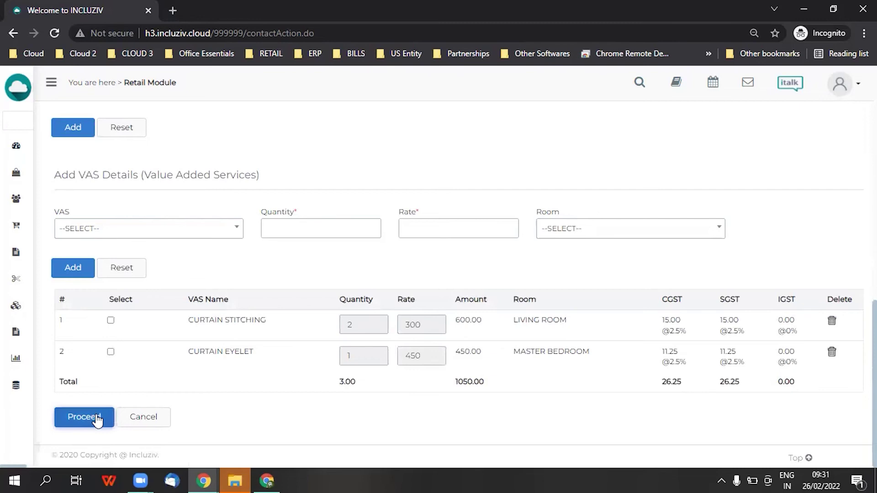
click(85, 417)
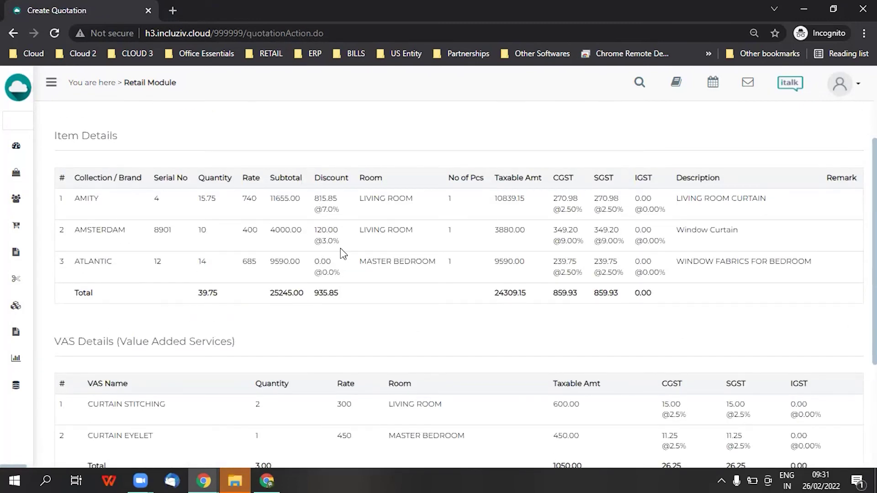
scroll(206, 379, down, 5)
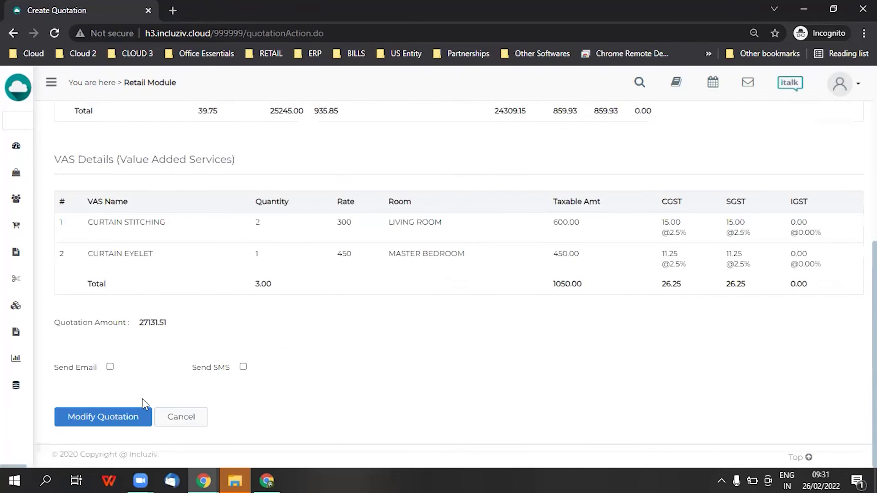
click(115, 424)
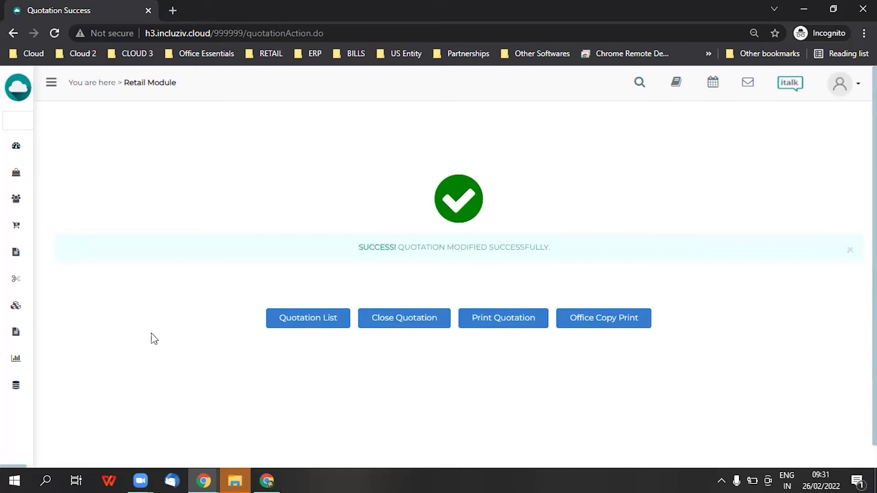
mouse_move(4, 260)
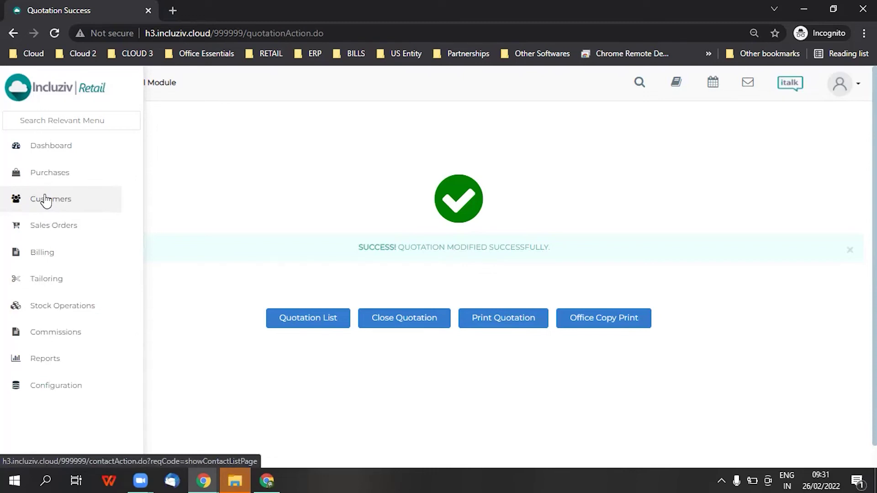
In Sales Orders' Quotation List, reset the filters and search quotations by the customer's name
click(45, 229)
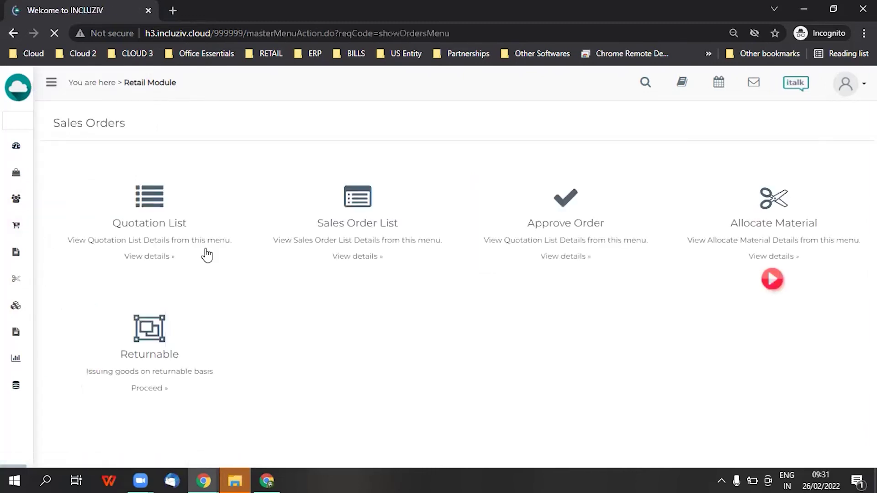
click(155, 226)
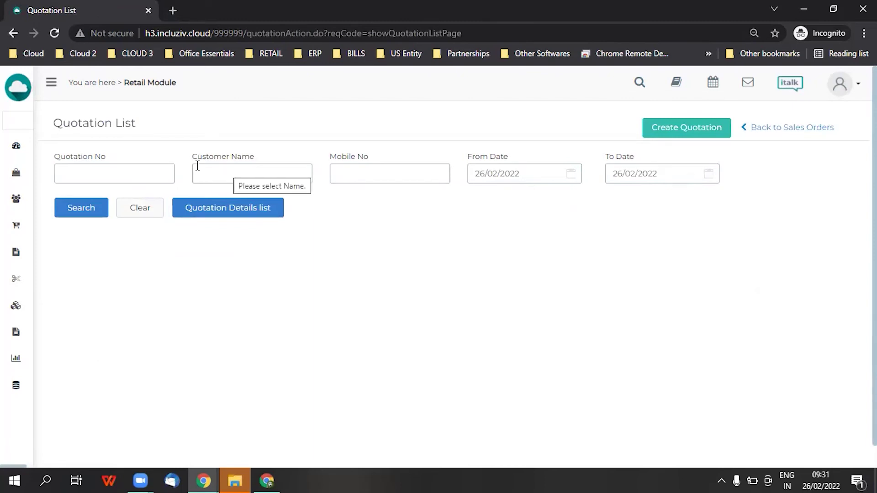
click(124, 211)
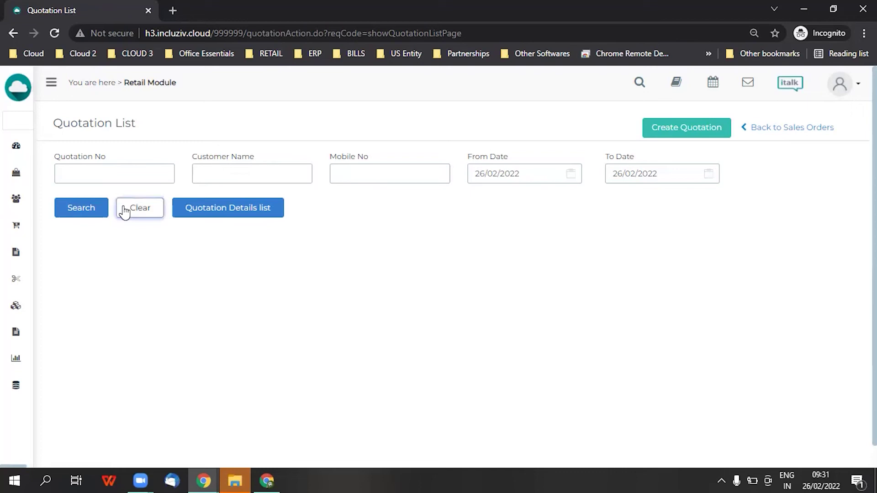
click(222, 174)
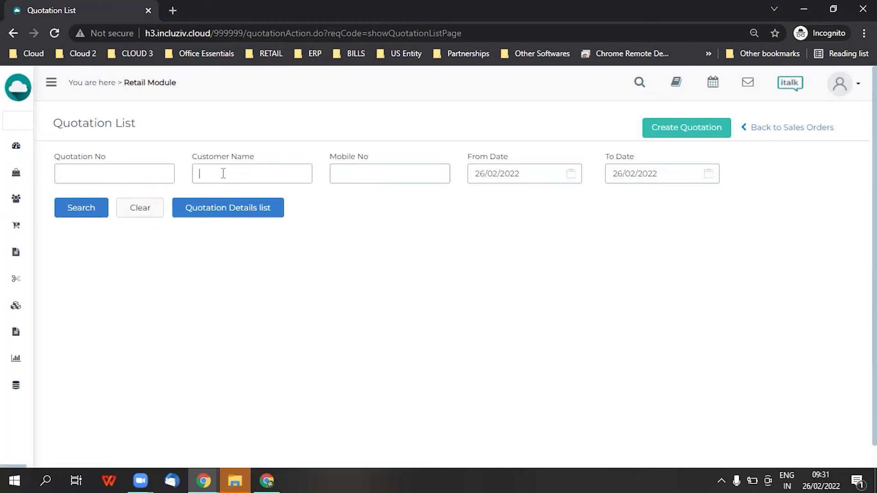
text(PARESH)
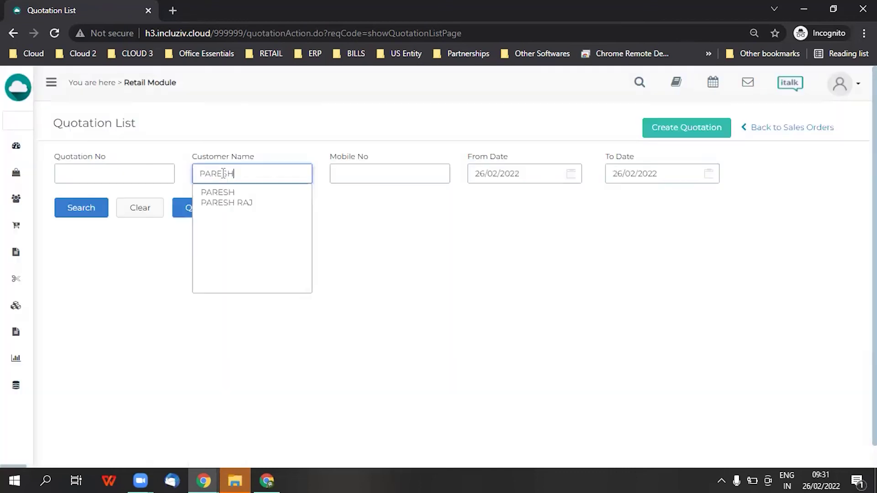
click(224, 203)
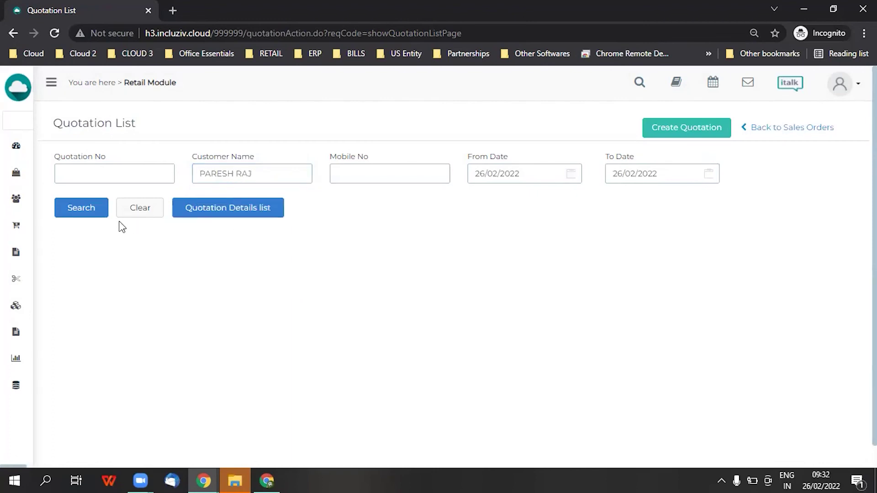
click(91, 207)
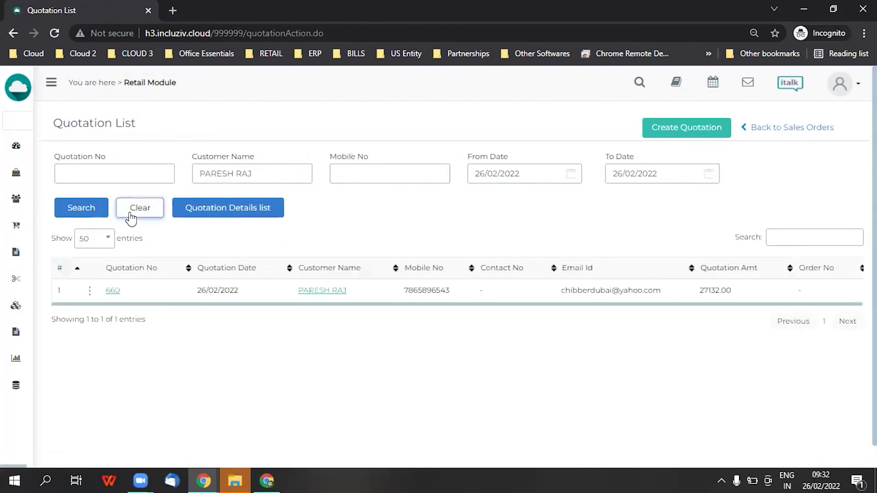
Clear the filters and look up quotation 660 by its number
click(124, 208)
click(113, 177)
text(660)
click(89, 211)
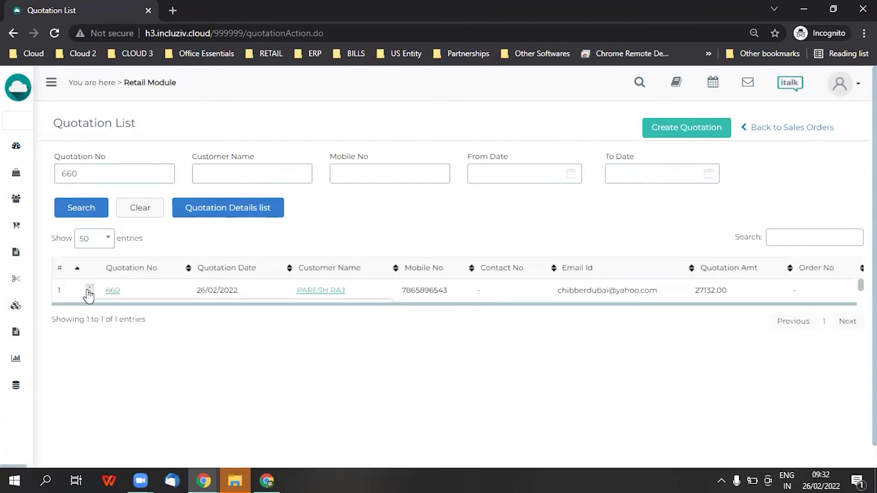
mouse_move(89, 299)
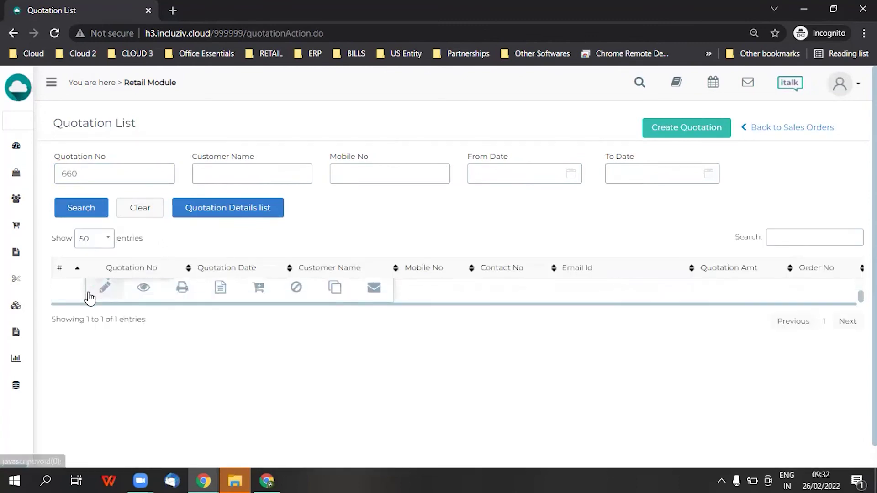
click(260, 289)
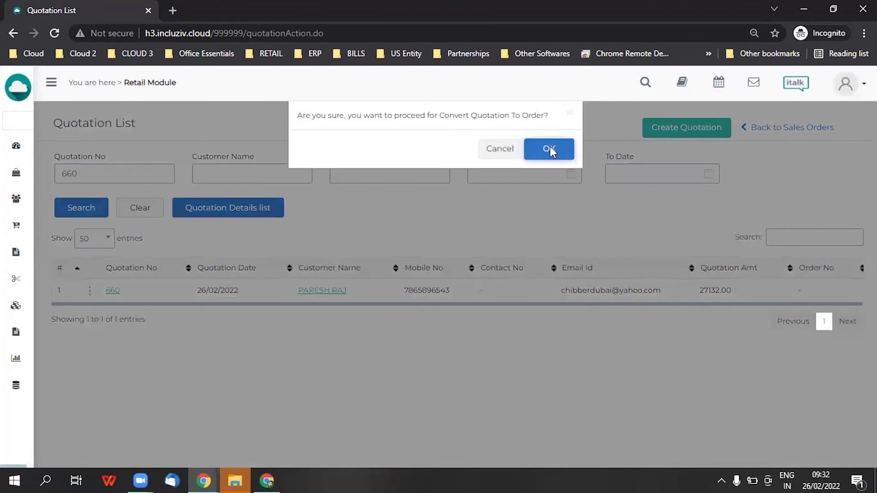
click(550, 147)
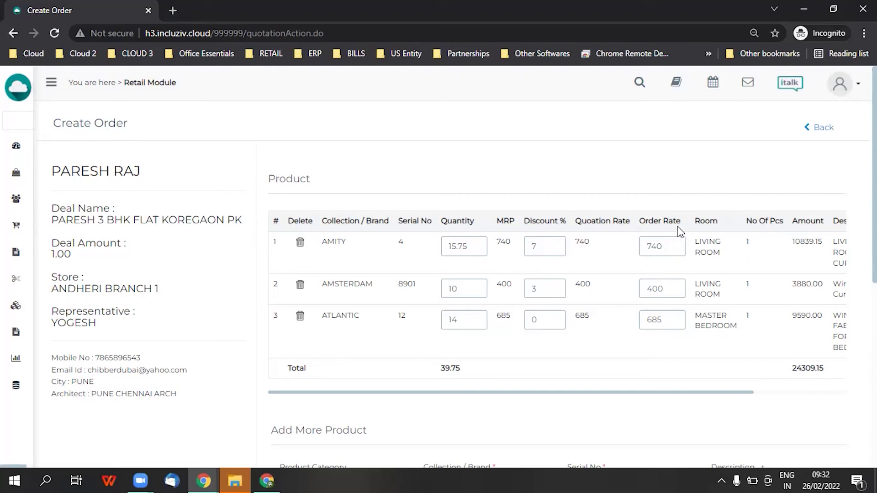
click(673, 244)
scroll(550, 287, down, 7)
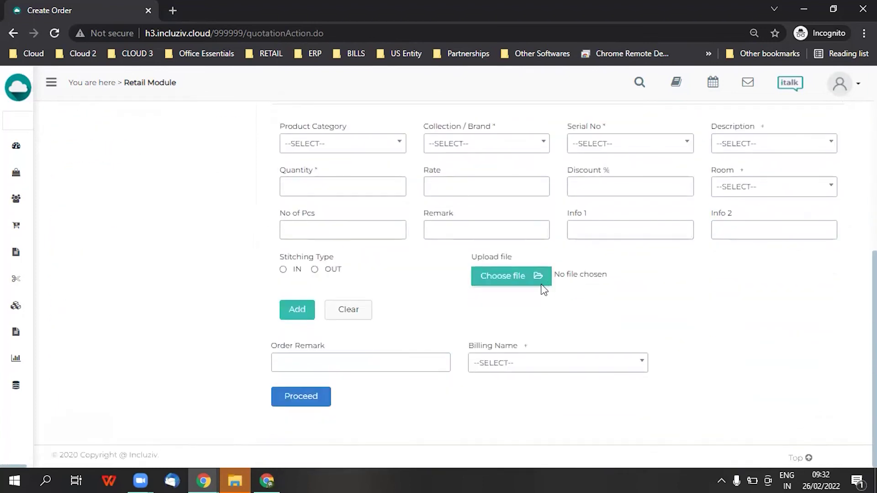
scroll(542, 287, up, 1)
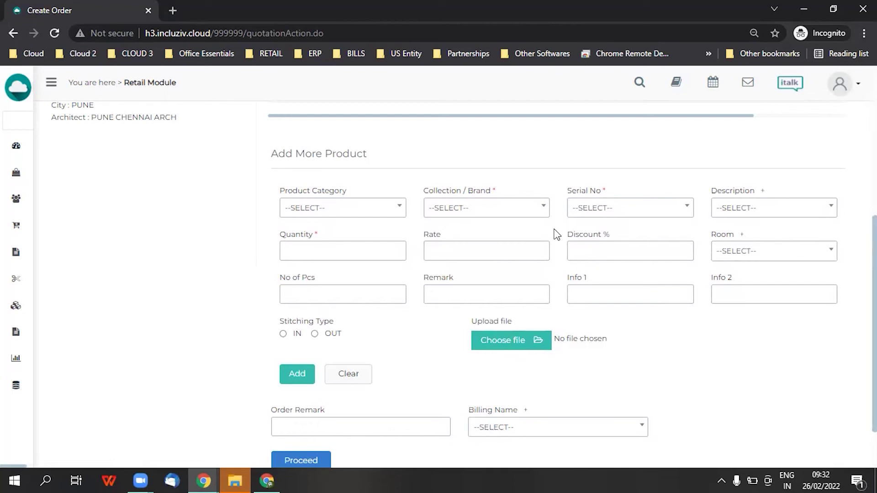
scroll(651, 303, down, 1)
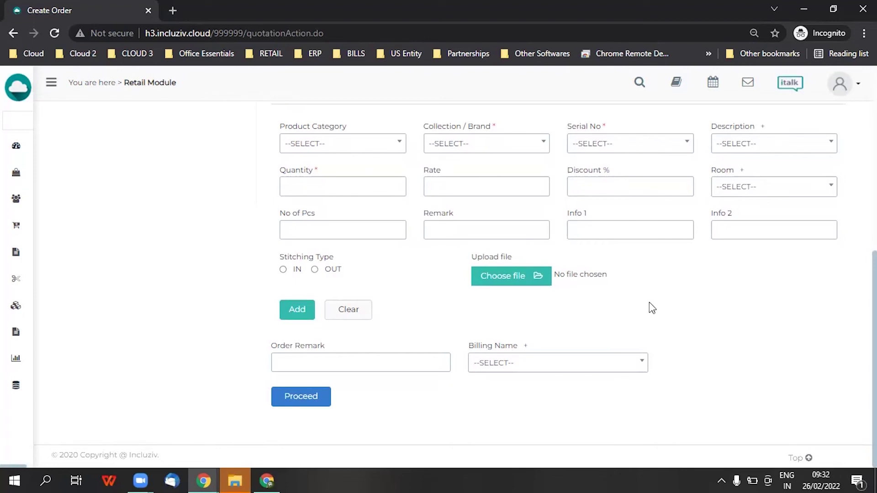
scroll(497, 272, up, 2)
scroll(496, 271, up, 2)
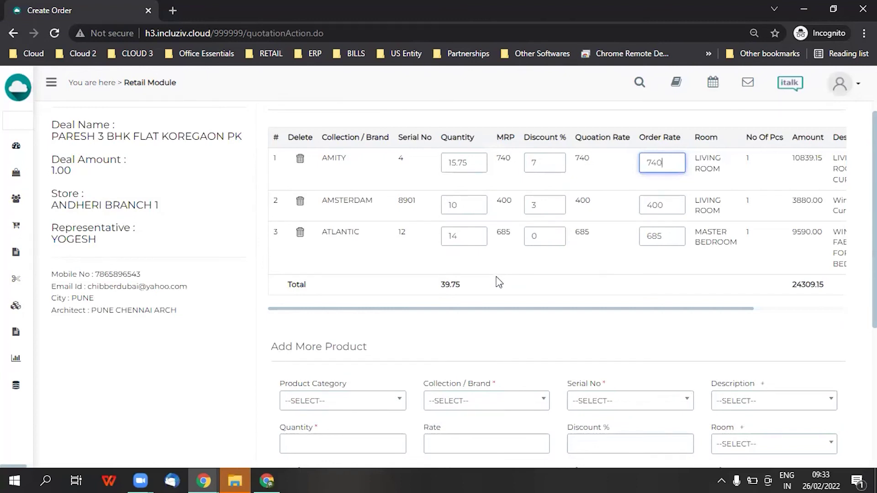
scroll(495, 291, down, 5)
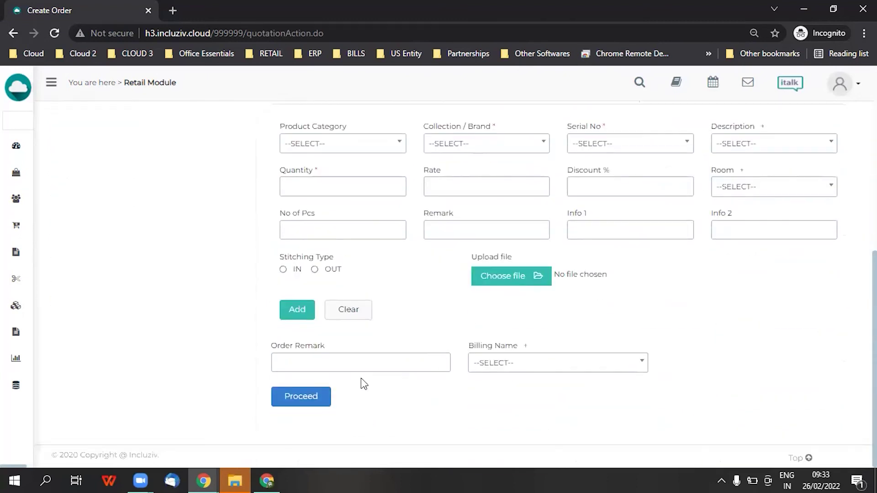
click(320, 396)
scroll(347, 356, down, 3)
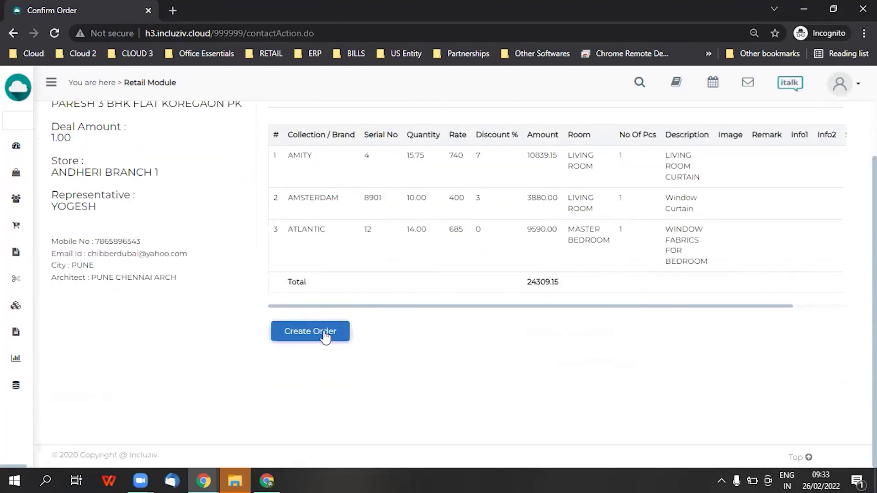
Create order 678 and add curtain stitching VAS for AMITY and AMSTERDAM, expected 10/03/2022
click(325, 333)
click(189, 187)
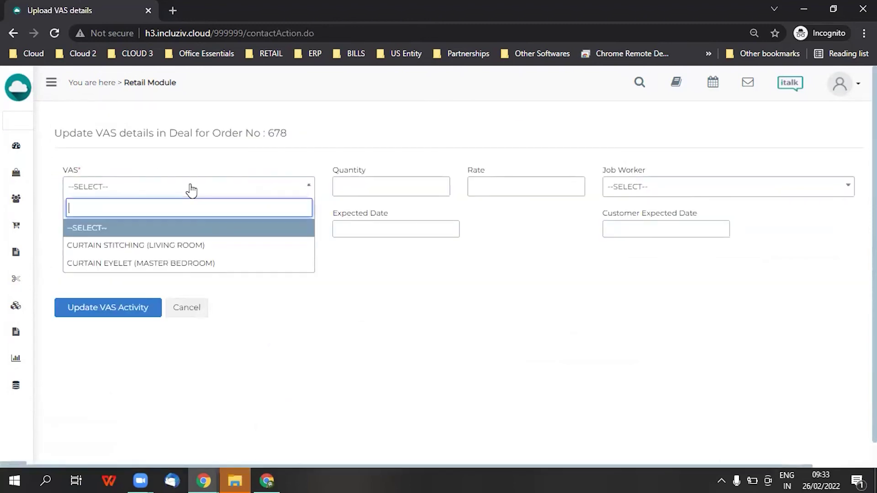
click(192, 246)
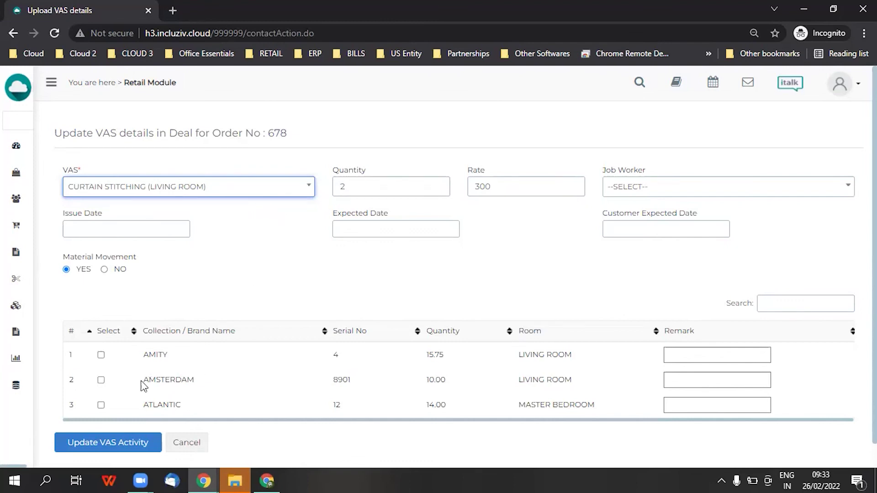
click(100, 354)
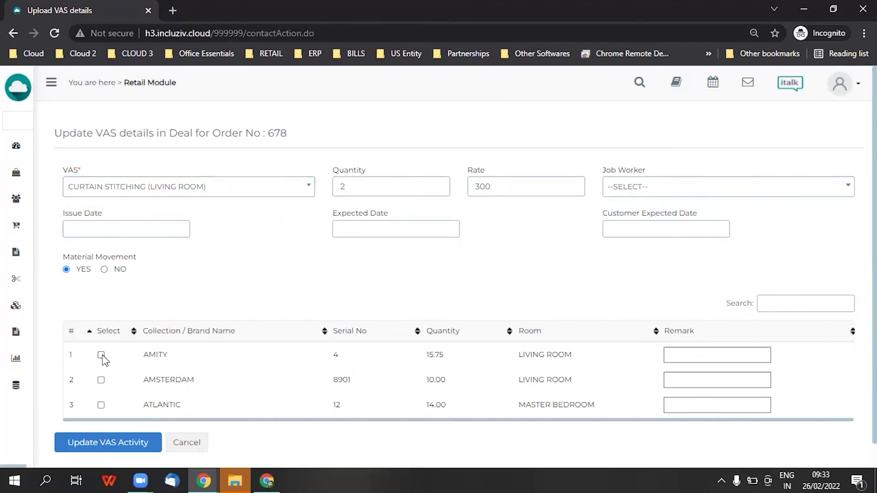
click(101, 381)
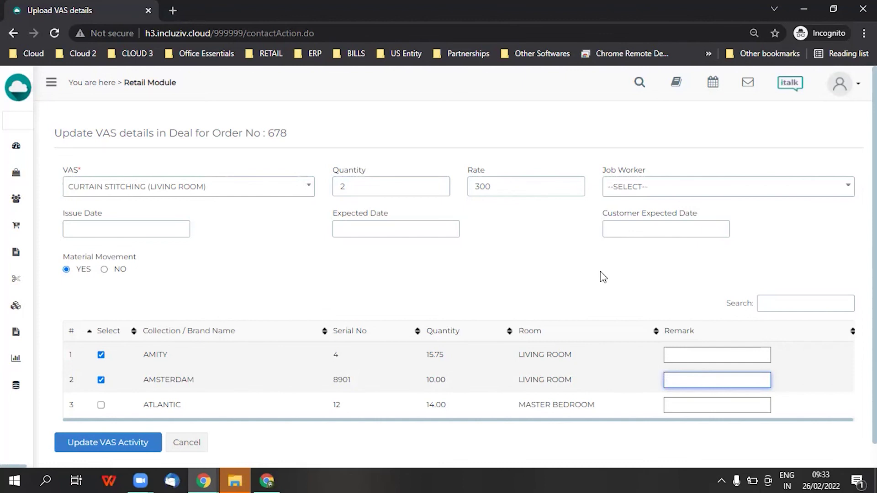
click(660, 233)
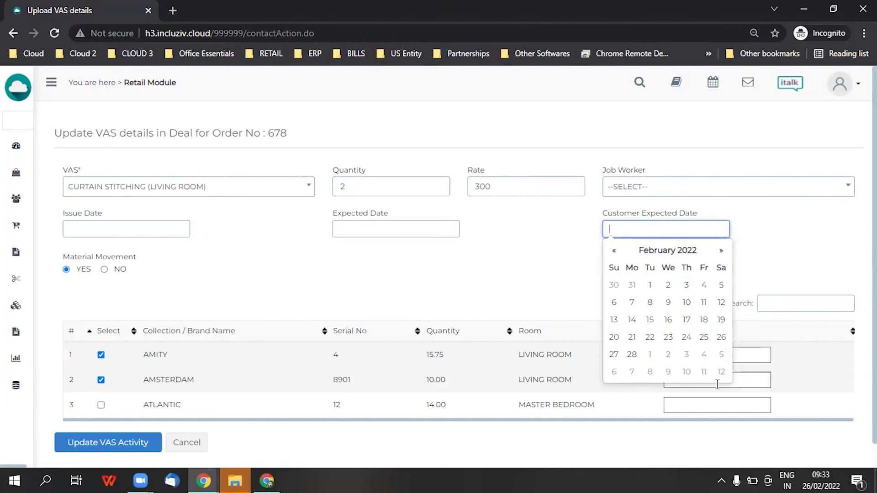
click(686, 371)
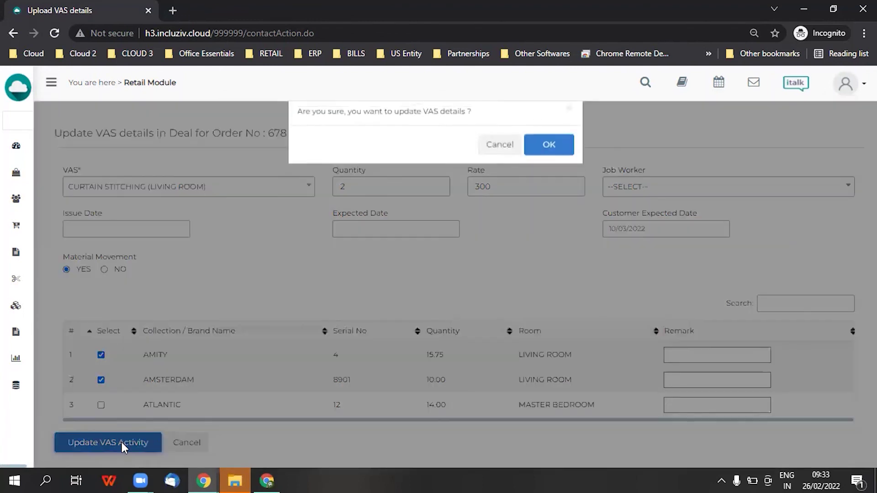
click(122, 445)
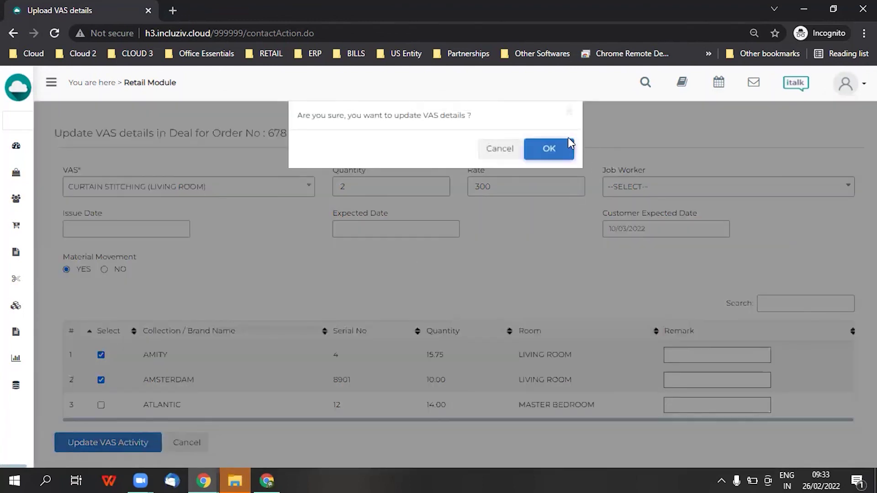
click(548, 153)
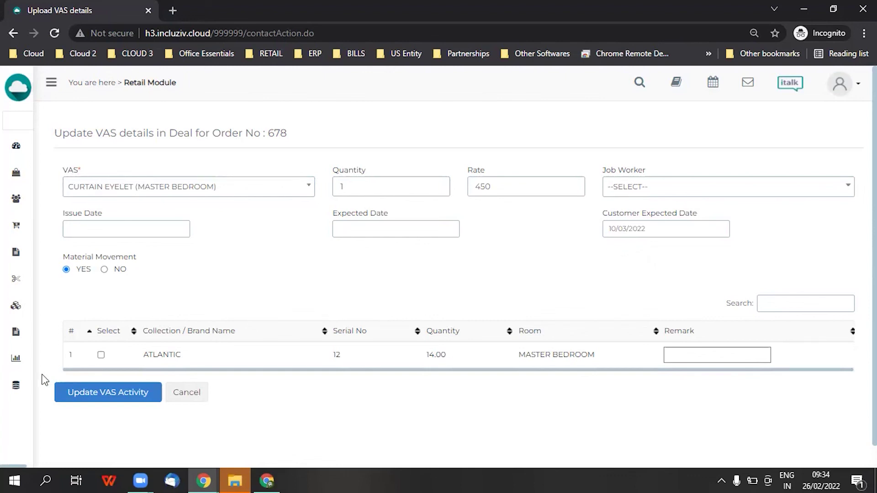
Add a curtain eyelet VAS activity for the ATLANTIC item
click(101, 354)
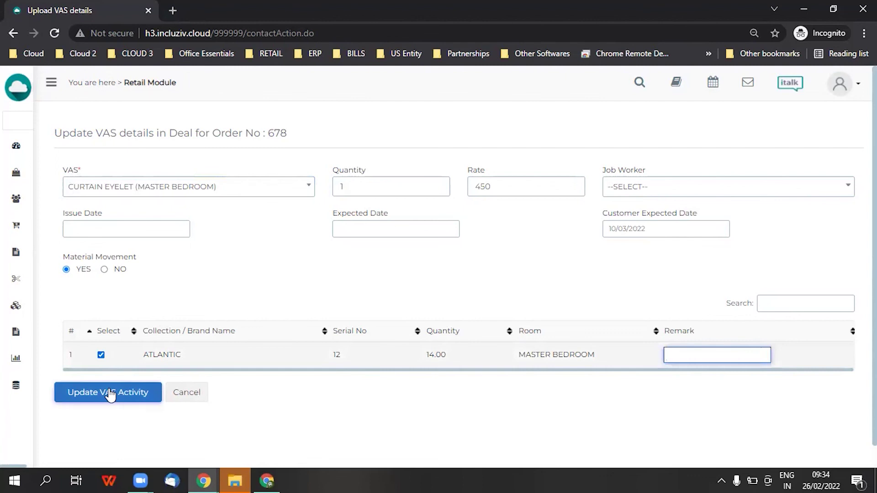
click(109, 391)
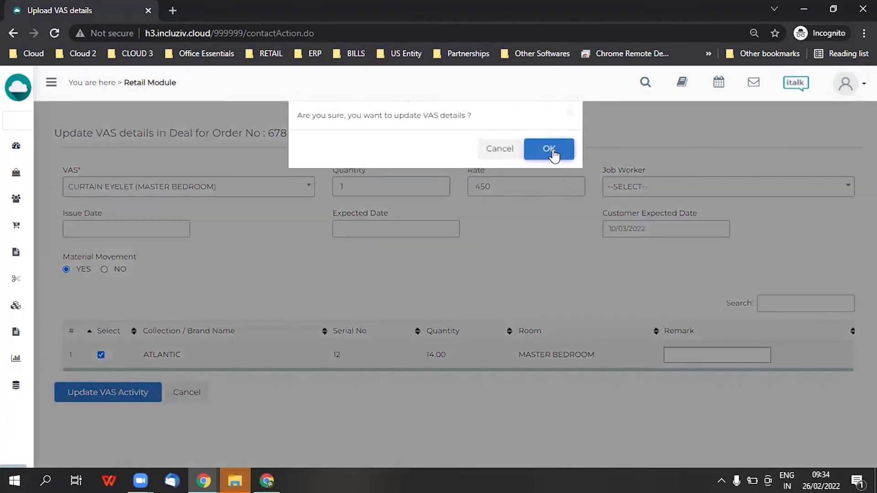
click(551, 150)
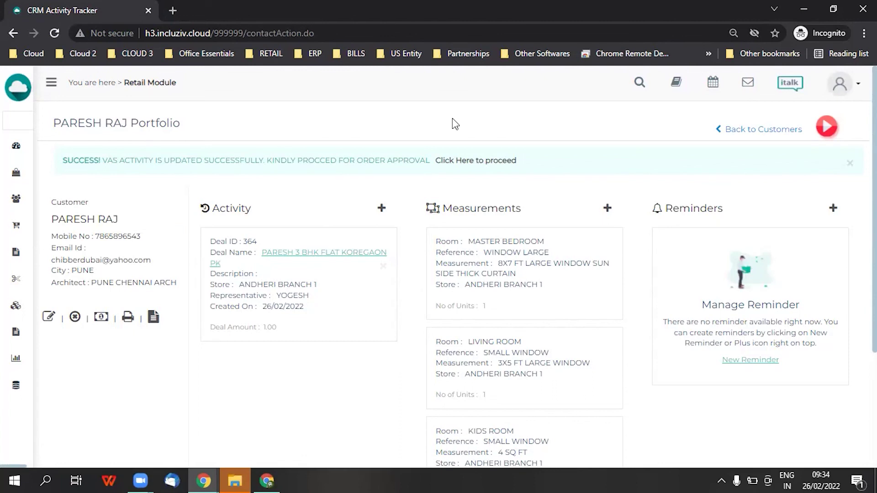
Confirm order 678 under the deal's Orders, then go back to the dashboard
click(311, 254)
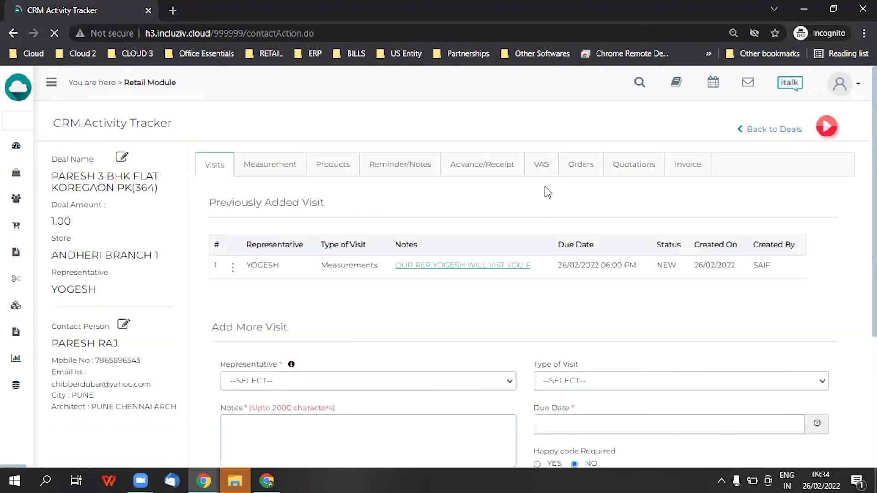
click(571, 165)
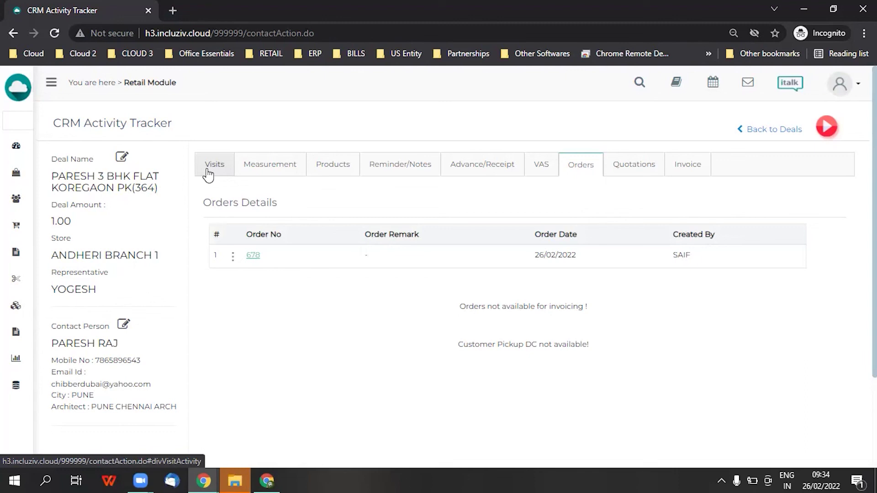
click(14, 145)
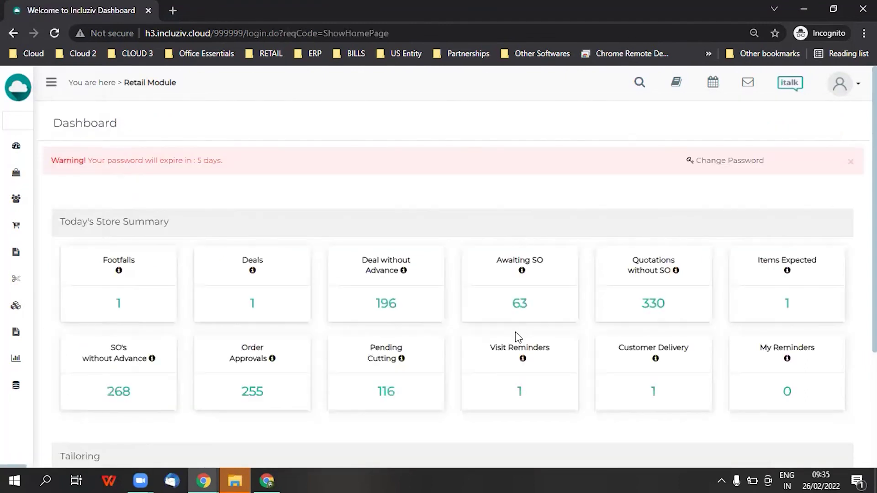
scroll(516, 331, down, 1)
Open order 678 from the Order Approvals list
click(248, 329)
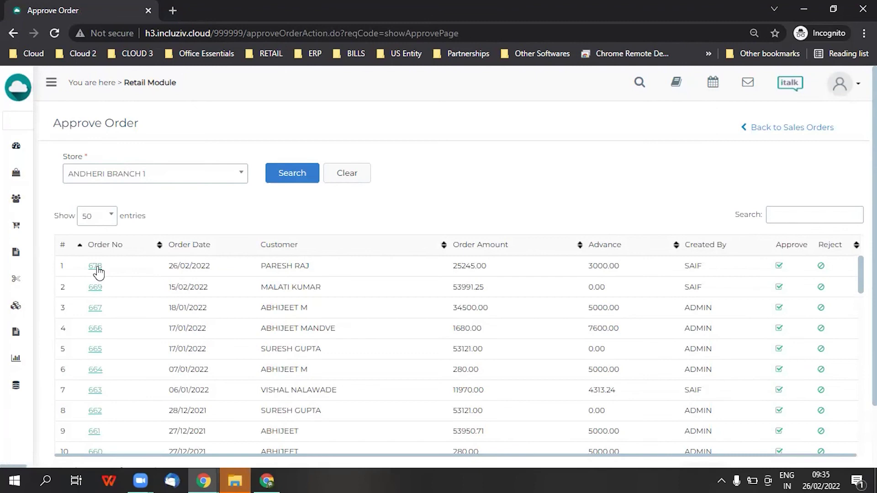
click(95, 266)
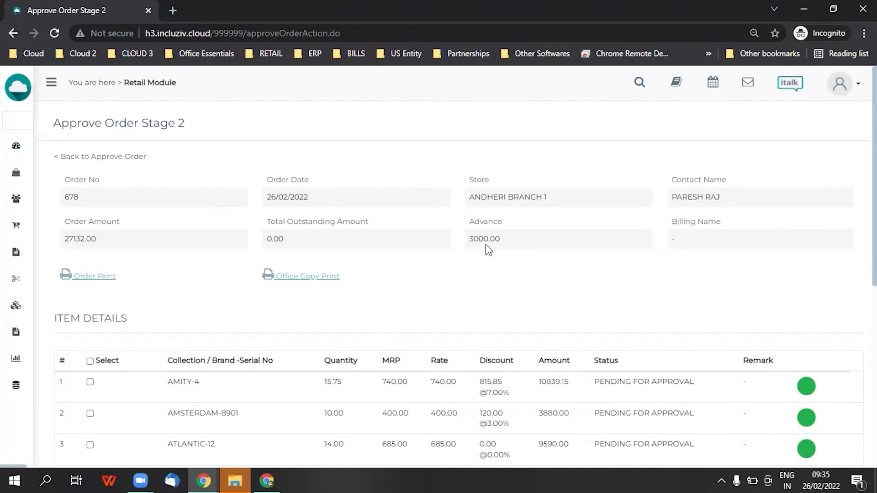
scroll(488, 250, down, 3)
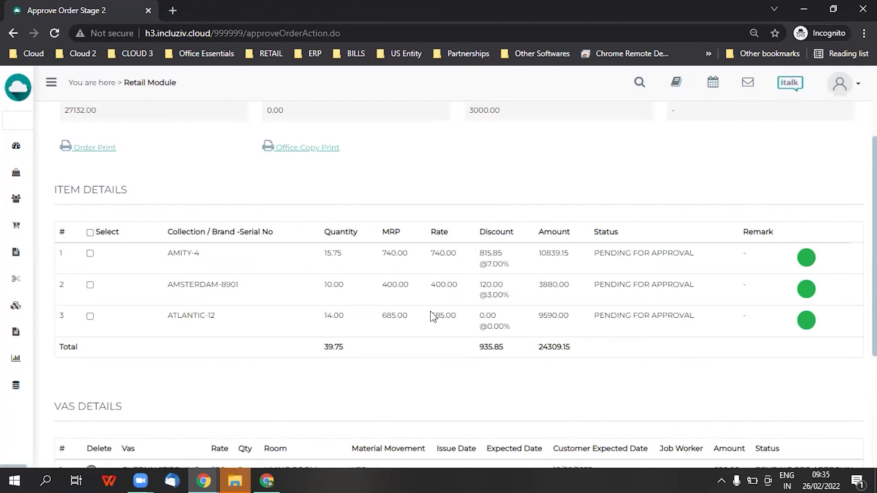
Preview and close the Order Print and Office Copy Print of order 678
click(98, 149)
scroll(190, 189, down, 5)
scroll(172, 230, up, 5)
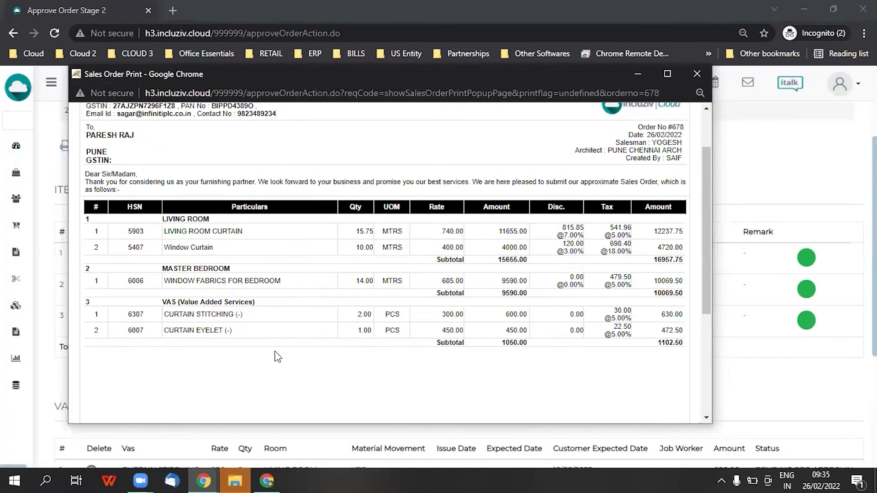
click(697, 74)
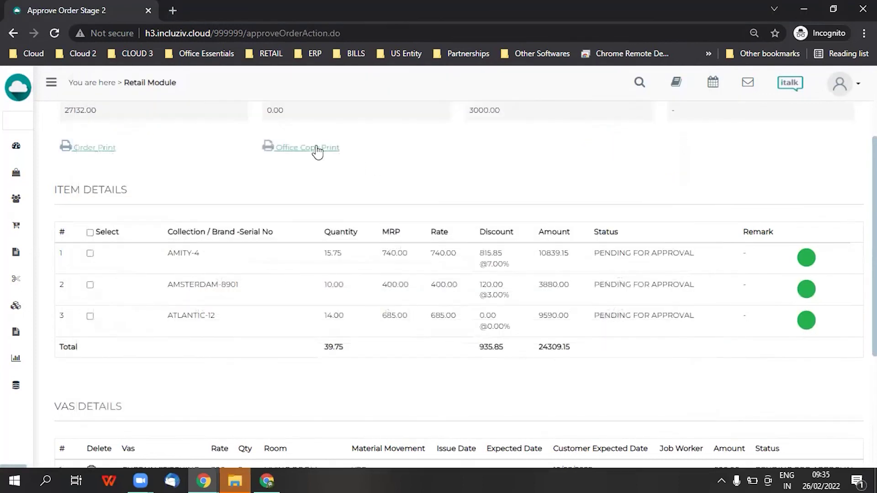
click(317, 148)
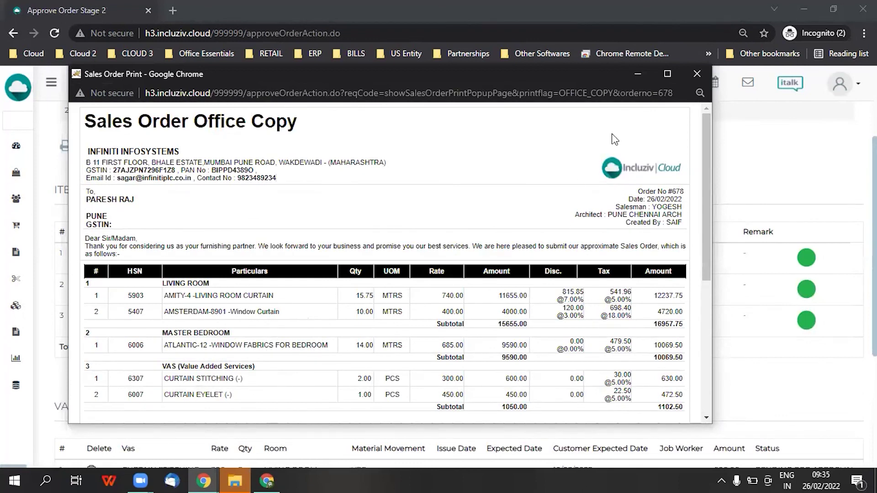
click(696, 73)
scroll(347, 269, down, 4)
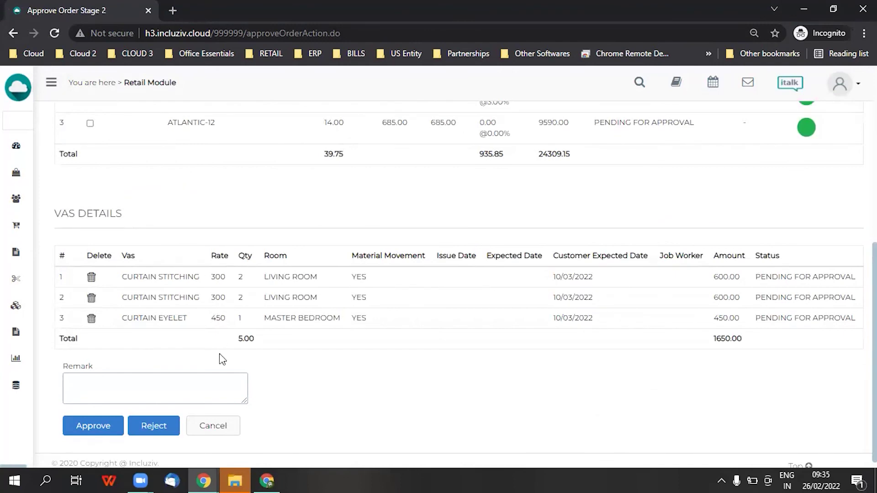
Select all three items of order 678 and approve it, confirming the prompt
scroll(219, 353, up, 5)
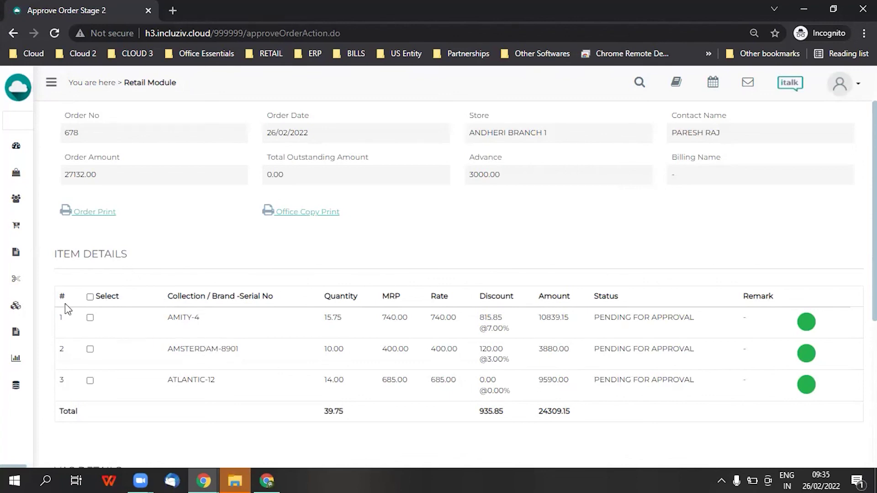
click(90, 298)
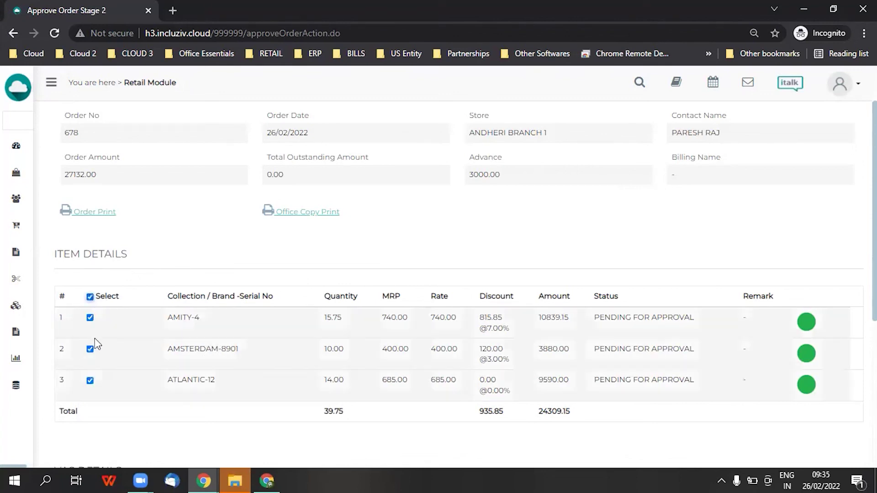
scroll(94, 338, down, 5)
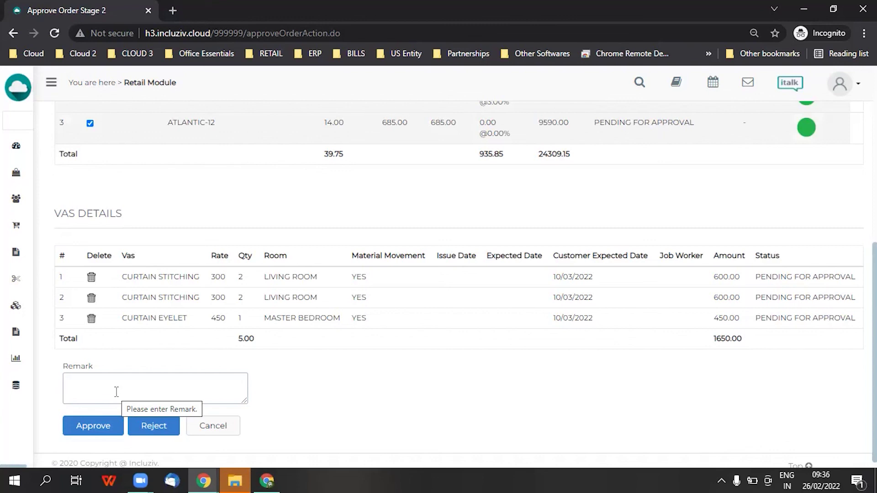
click(93, 425)
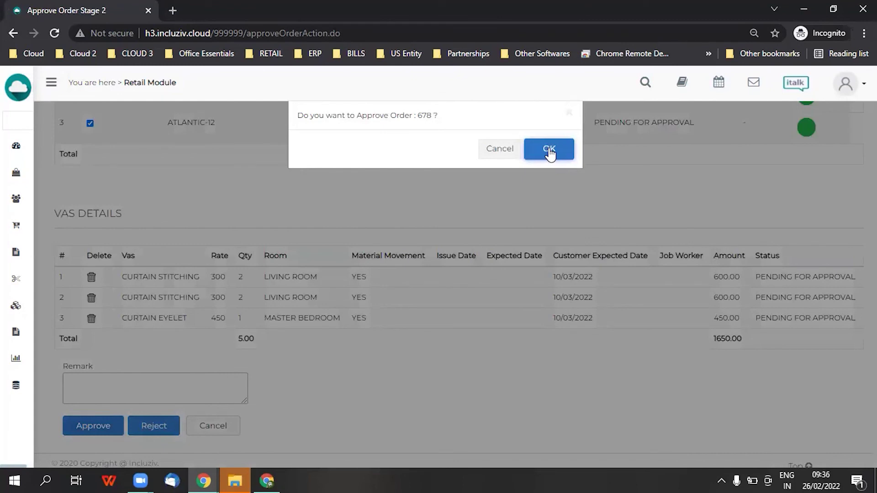
click(549, 151)
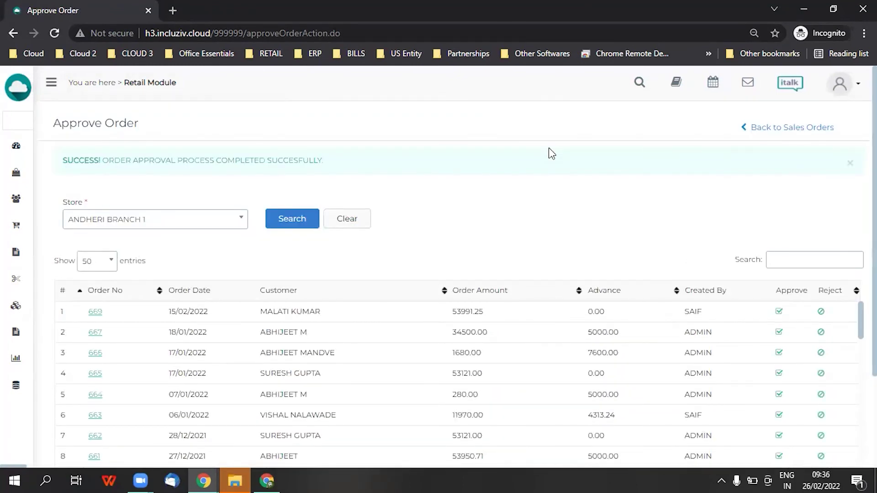